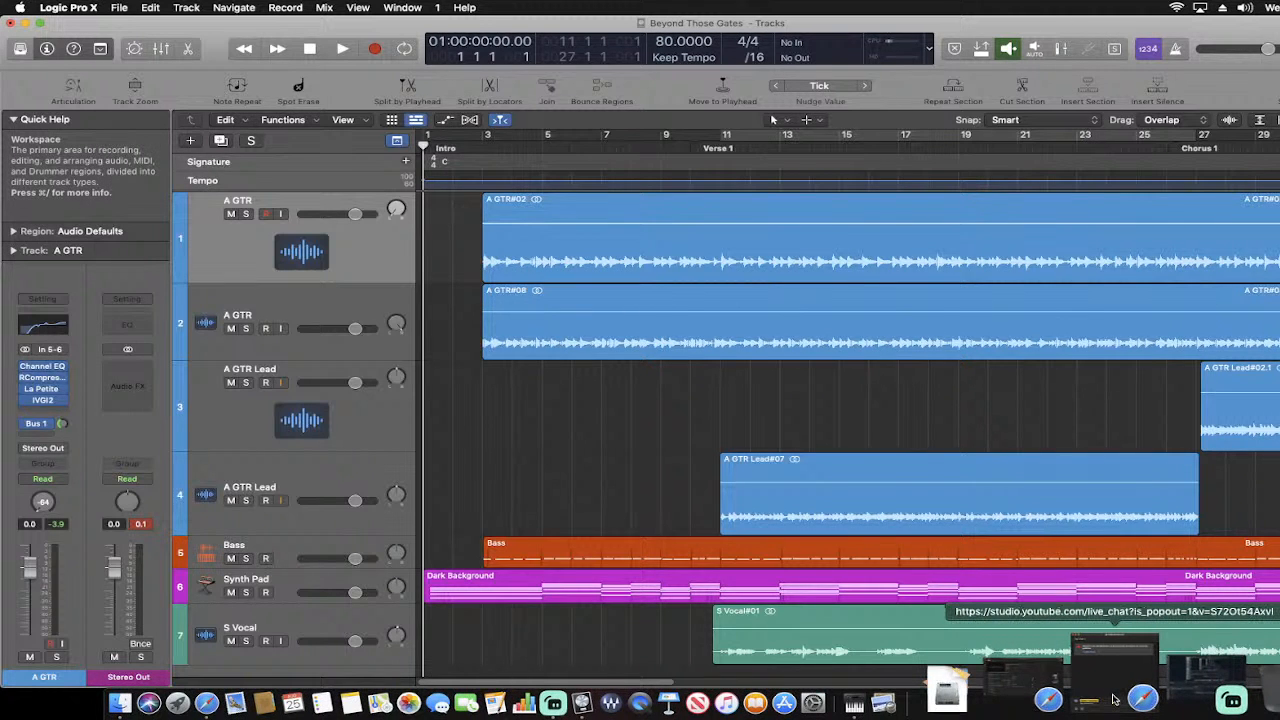
Switch to the YouTube live chat window in Safari, check the chat, and minimize the window
{"action": "left_click", "coordinate": [1115, 698]}
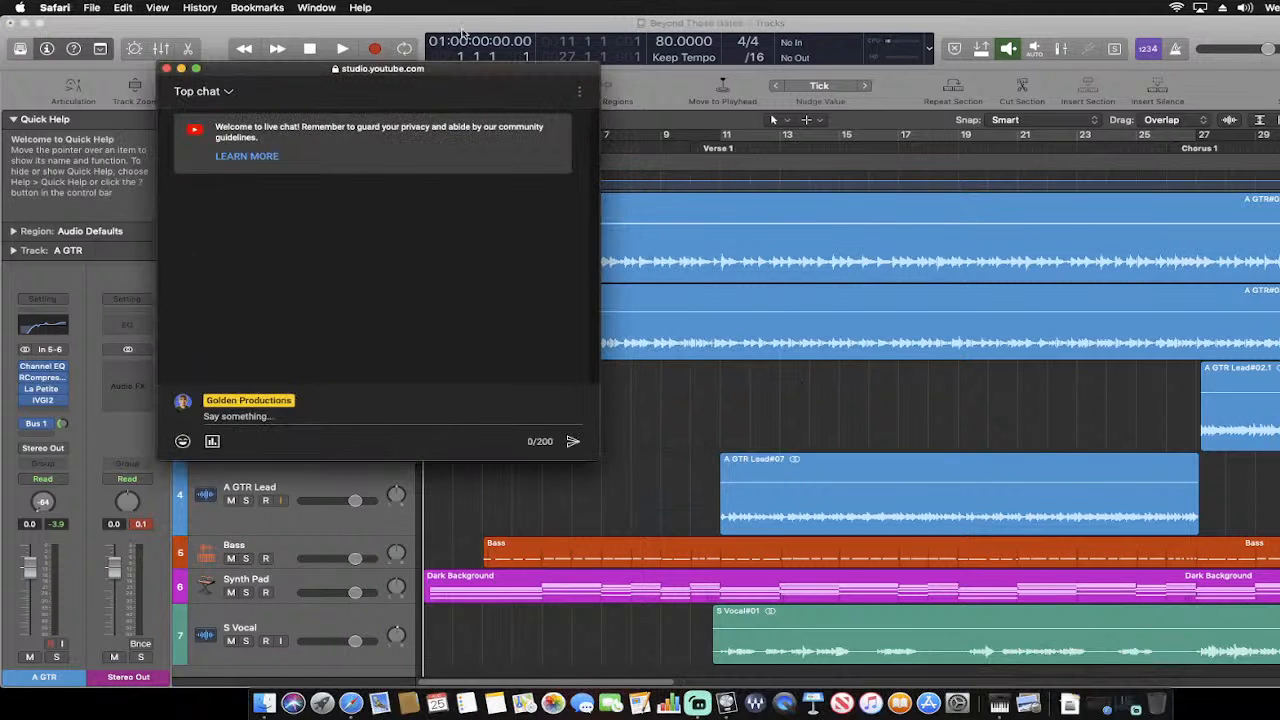
{"action": "left_click_drag", "start_coordinate": [442, 72], "coordinate": [331, 69]}
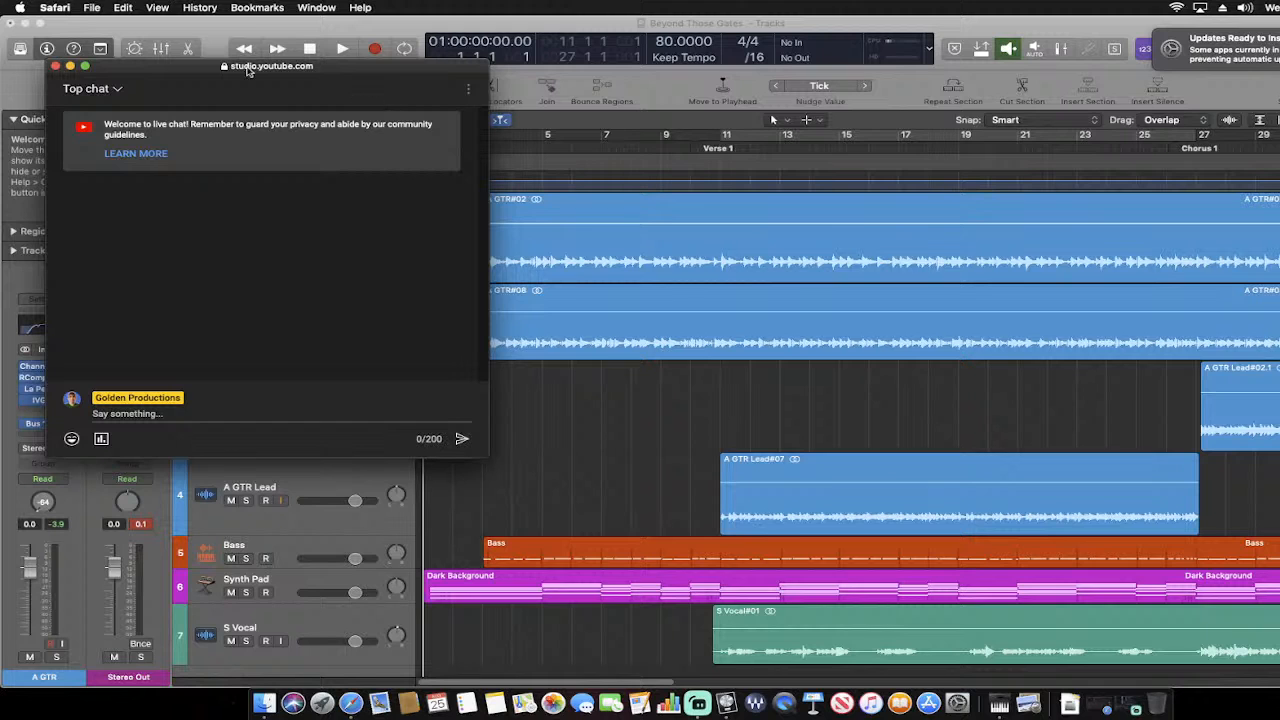
{"action": "left_click", "coordinate": [70, 67]}
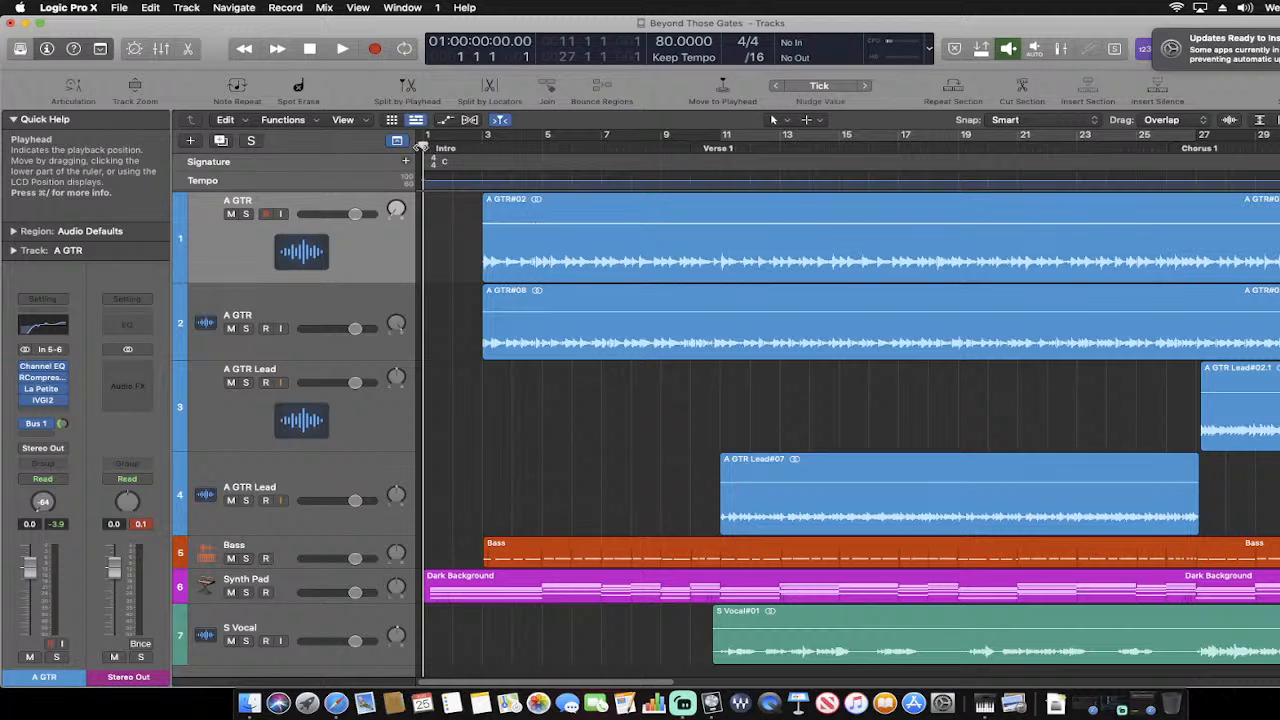
Solo both A GTR tracks and play them back from bar 3 to about bar 9
{"action": "left_click", "coordinate": [460, 150]}
{"action": "left_click", "coordinate": [482, 150]}
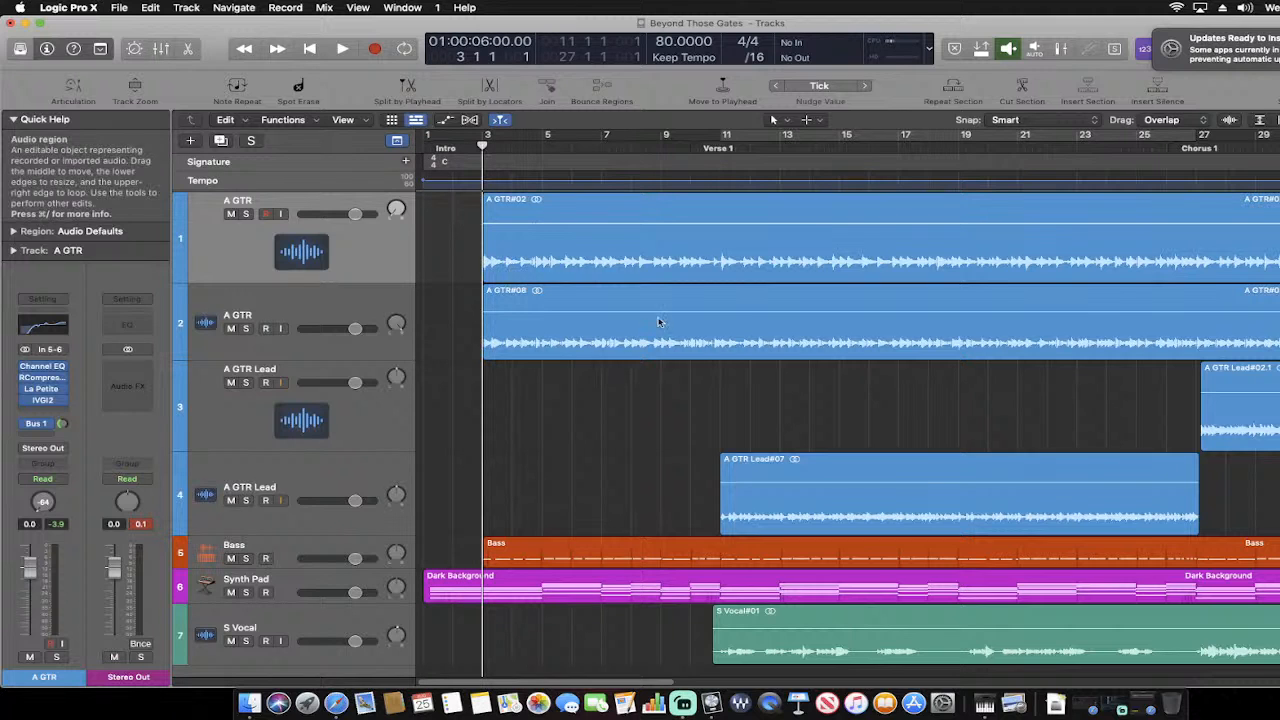
{"action": "left_click", "coordinate": [305, 299]}
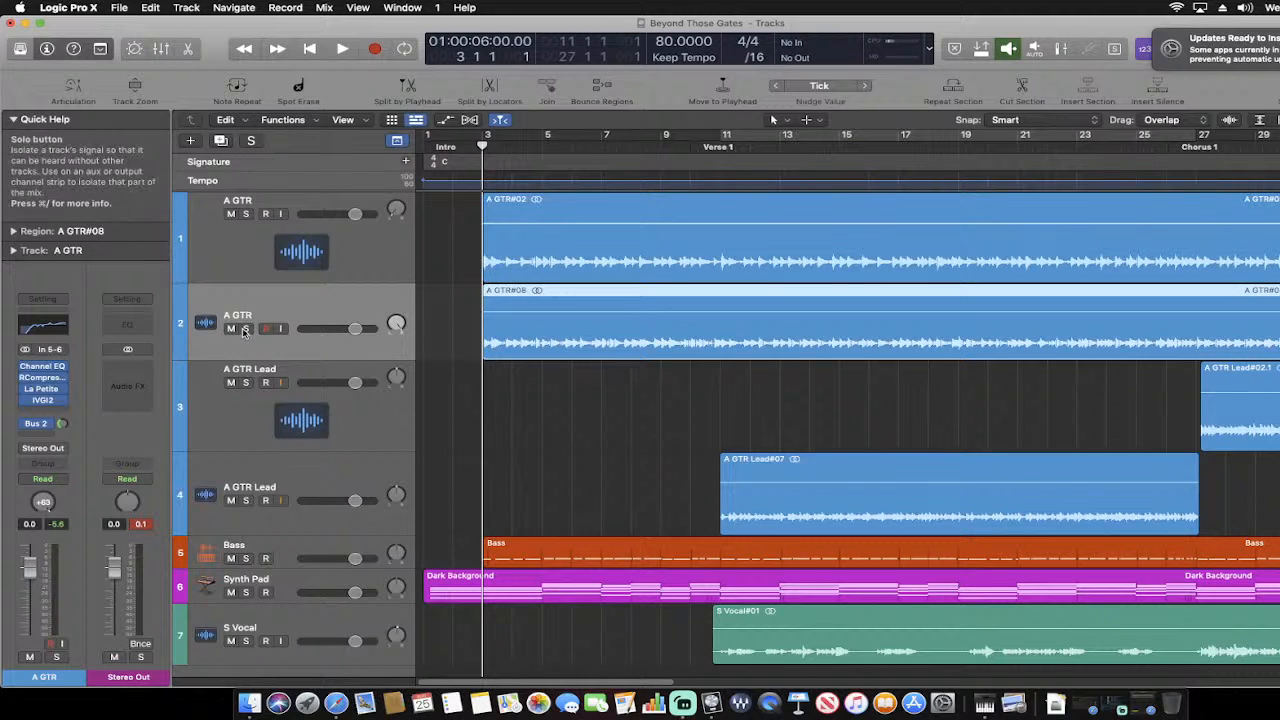
{"action": "left_click", "coordinate": [246, 329]}
{"action": "left_click", "coordinate": [245, 214]}
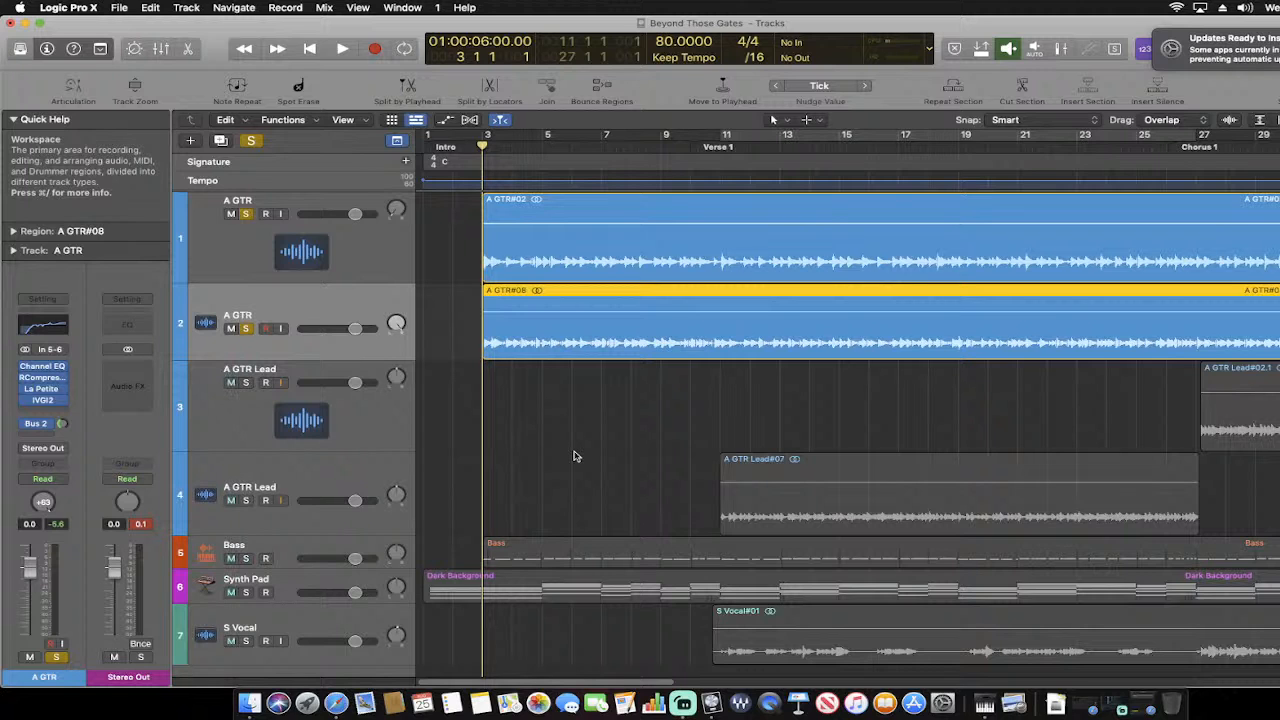
{"action": "key", "text": "space"}
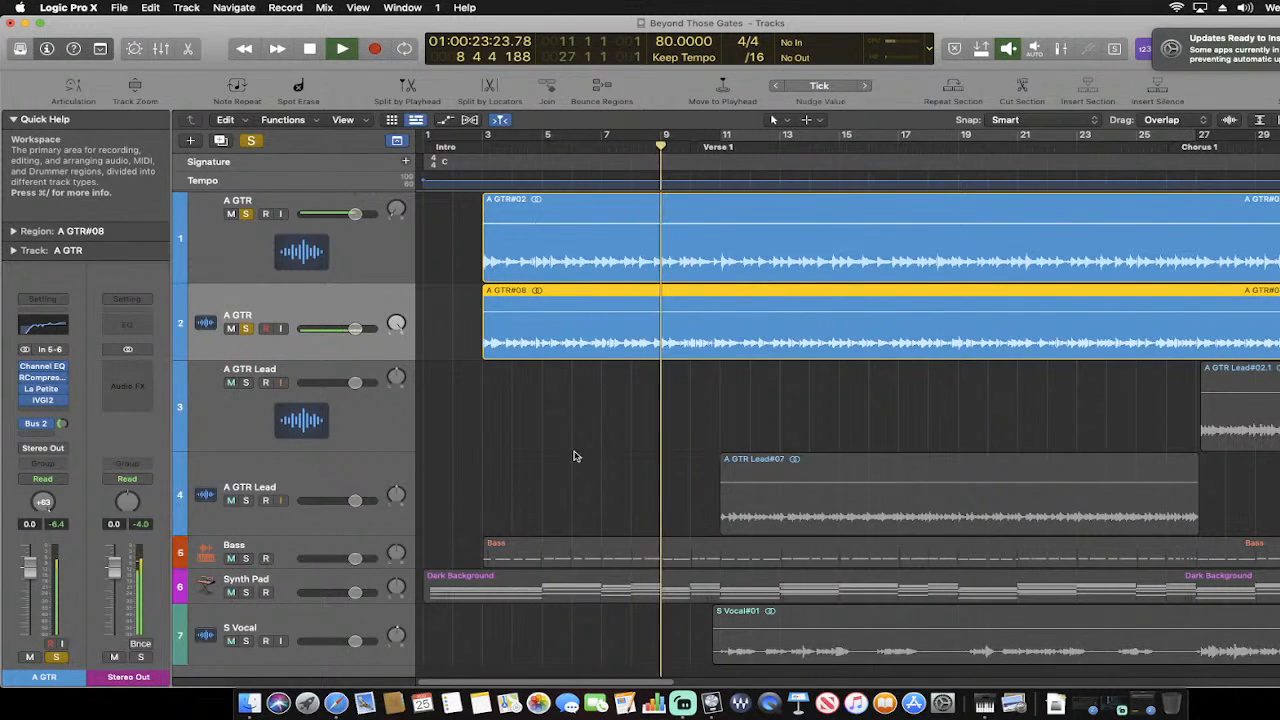
{"action": "key", "text": "space"}
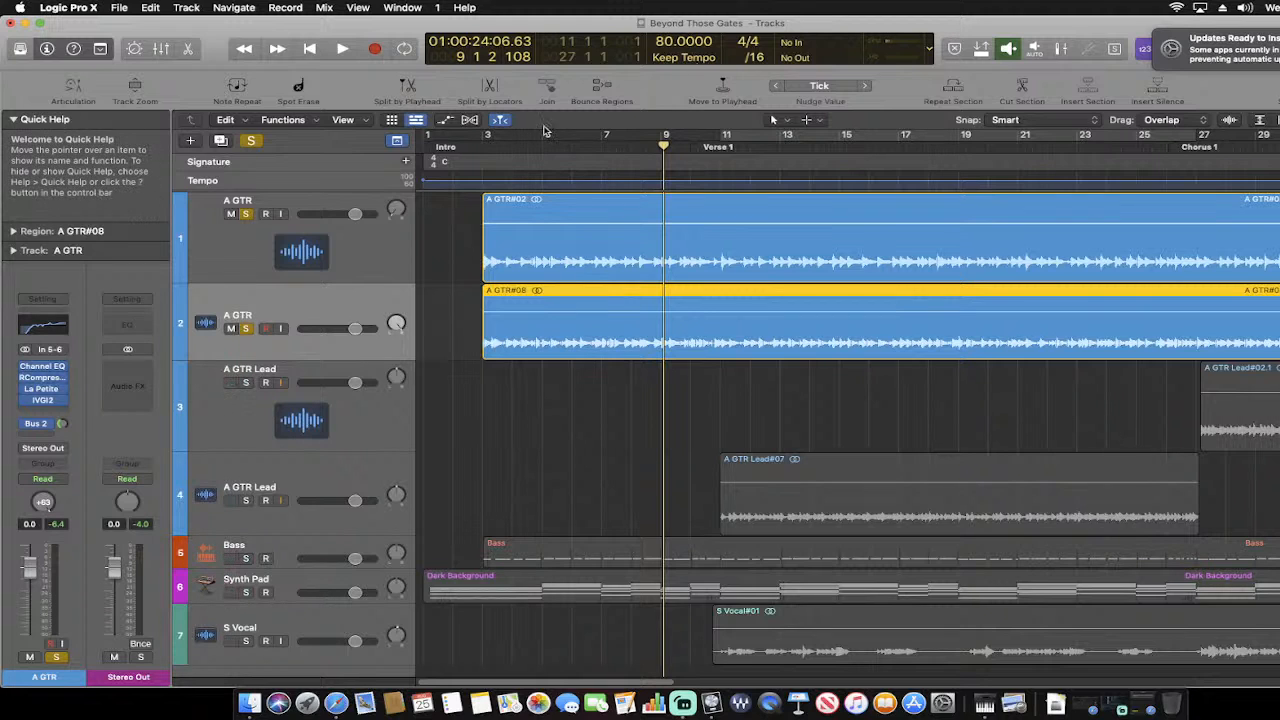
Show Flex editing for the tracks and place the playhead at the start of the guitar regions at bar 3
{"action": "left_click", "coordinate": [469, 121]}
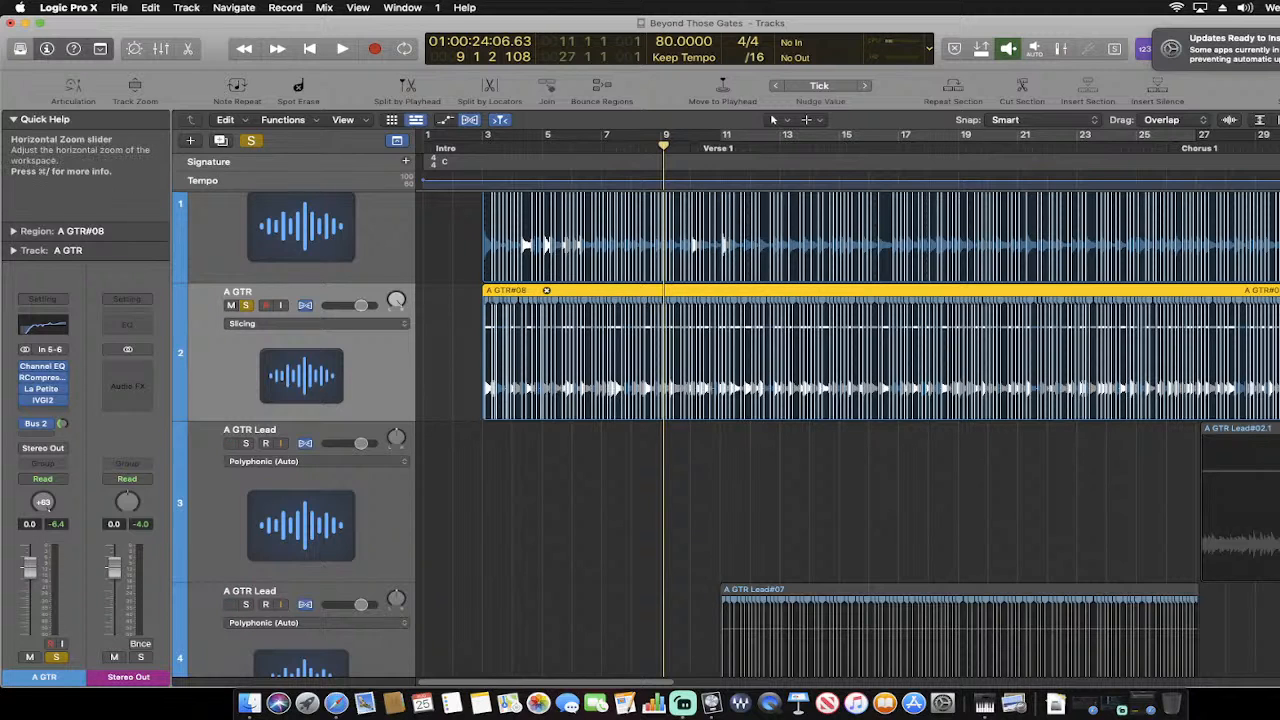
{"action": "key", "text": "super+Right"}
{"action": "key", "text": "super+Right"}
{"action": "key", "text": "super+Right"}
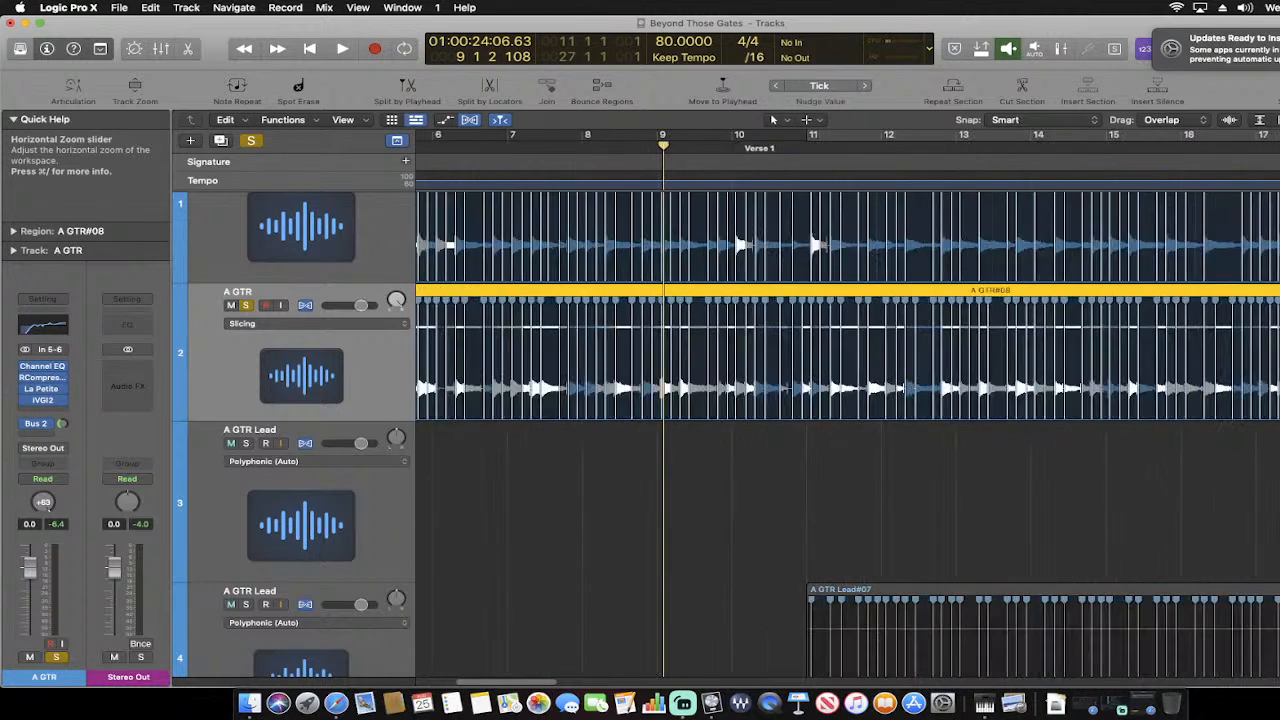
{"action": "key", "text": "super+Right"}
{"action": "key", "text": "super+Right"}
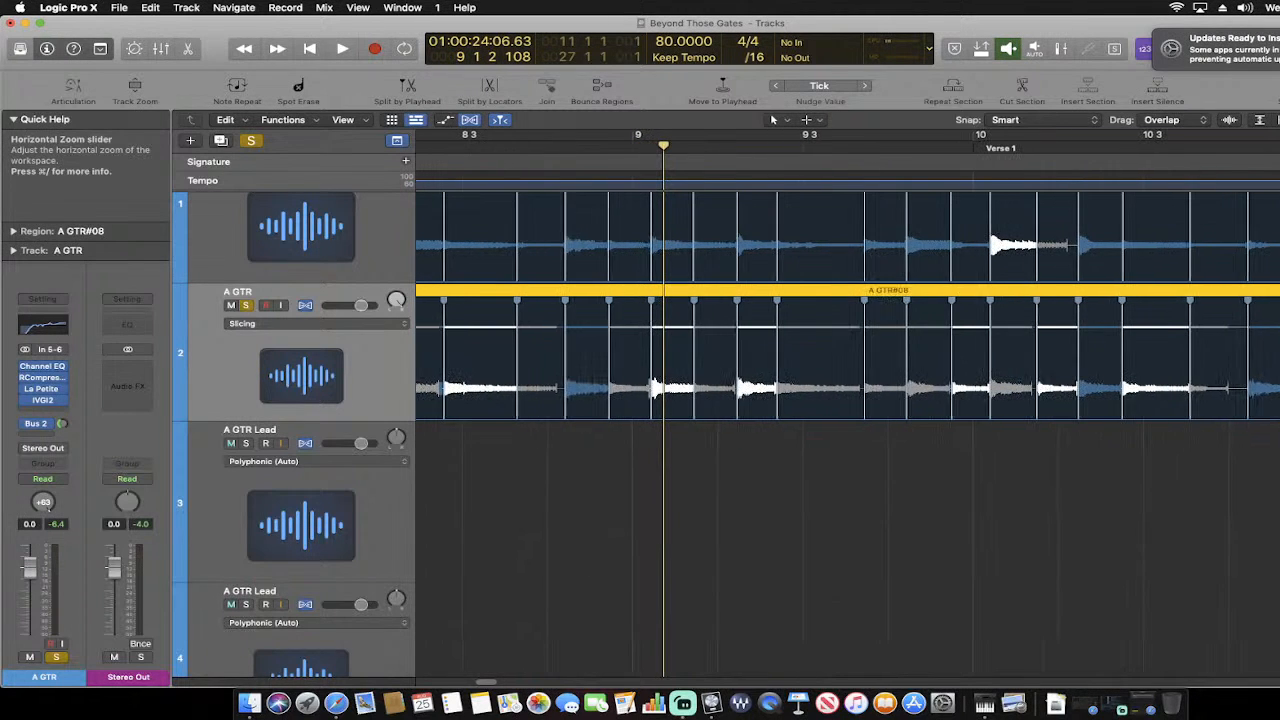
{"action": "left_click", "coordinate": [316, 50]}
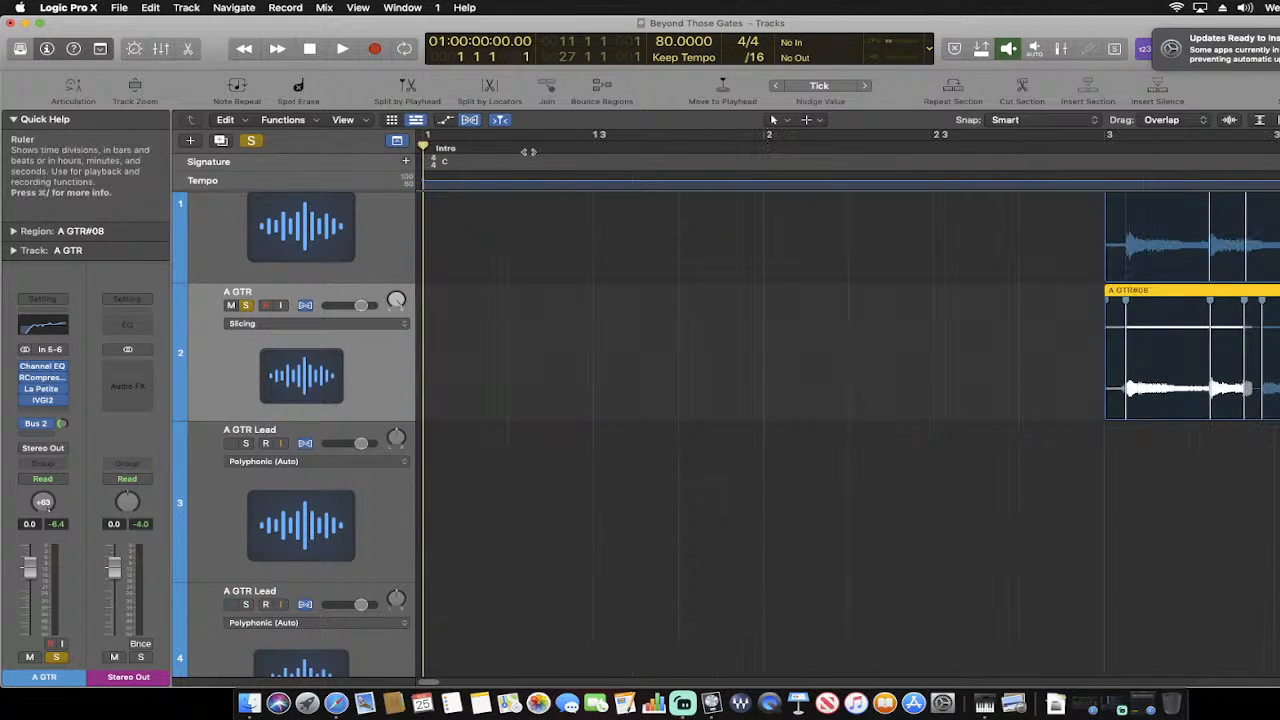
{"action": "left_click_drag", "start_coordinate": [424, 146], "coordinate": [1106, 200]}
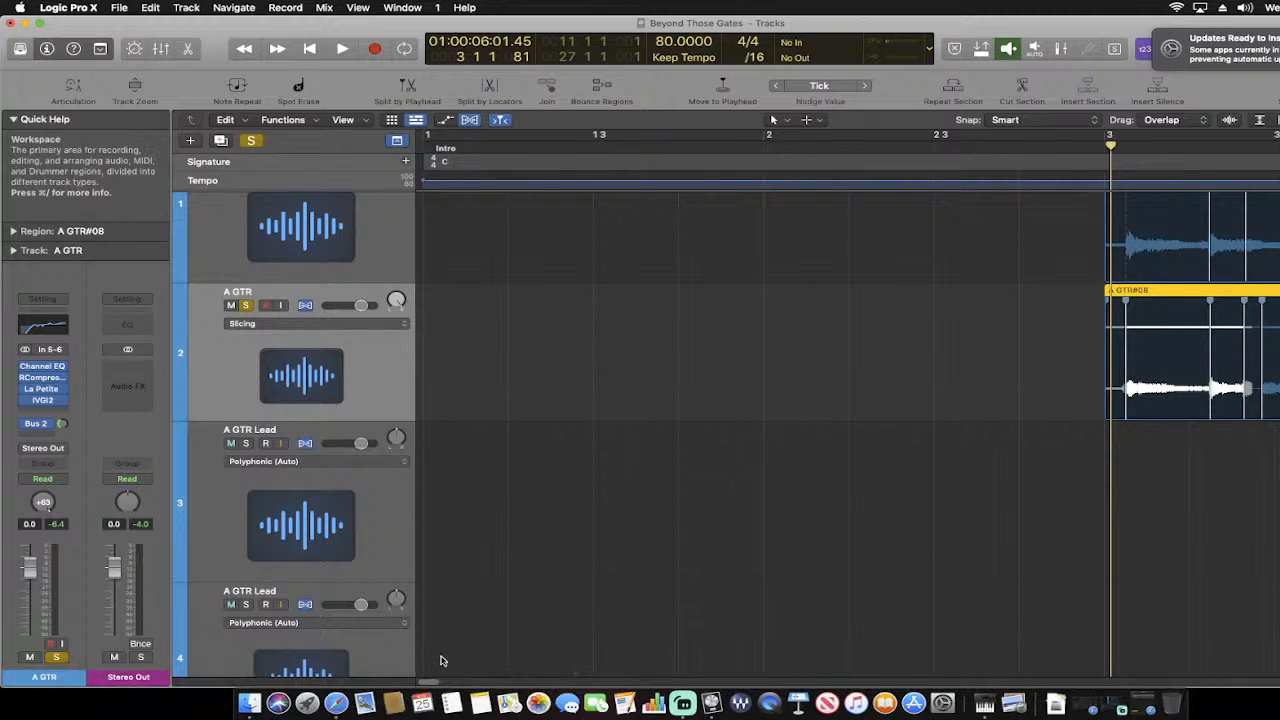
{"action": "left_click_drag", "start_coordinate": [432, 684], "coordinate": [447, 685]}
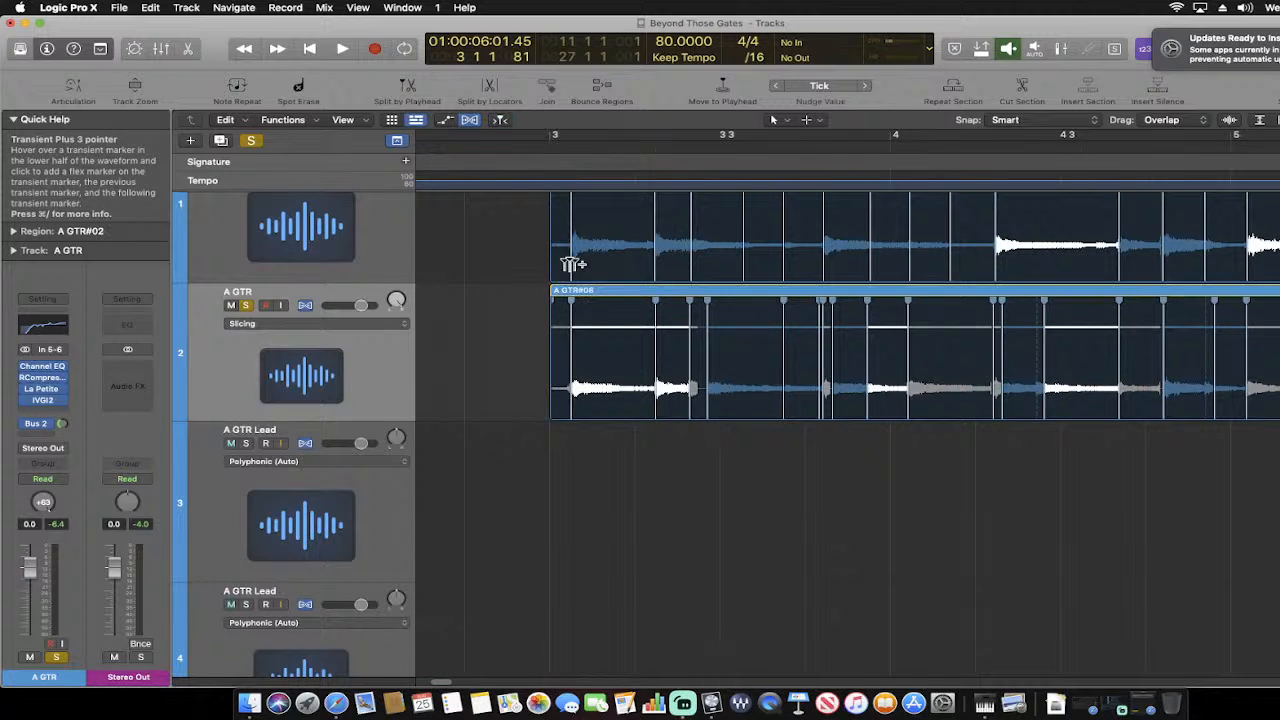
Try to shift the first flex marker of the A GTR#08 region to match the first note of the guitar track above
{"action": "left_click", "coordinate": [570, 262]}
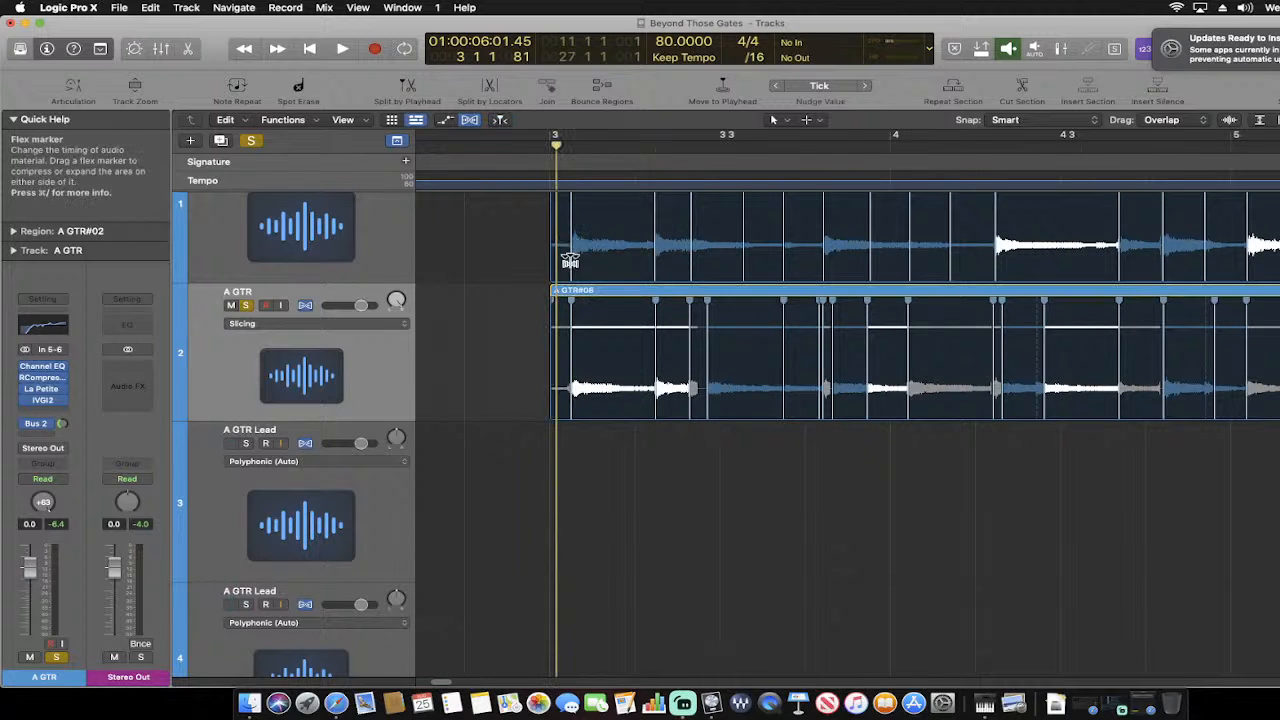
{"action": "left_click", "coordinate": [570, 370]}
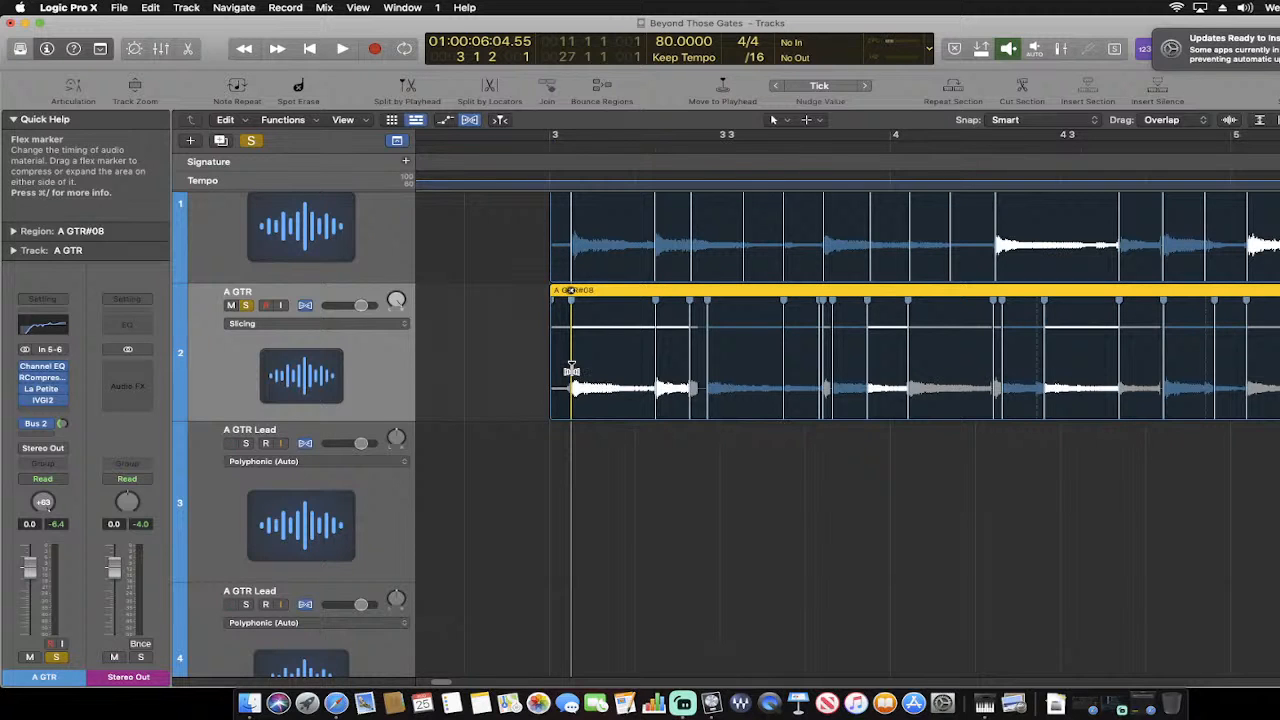
{"action": "left_click", "coordinate": [574, 371]}
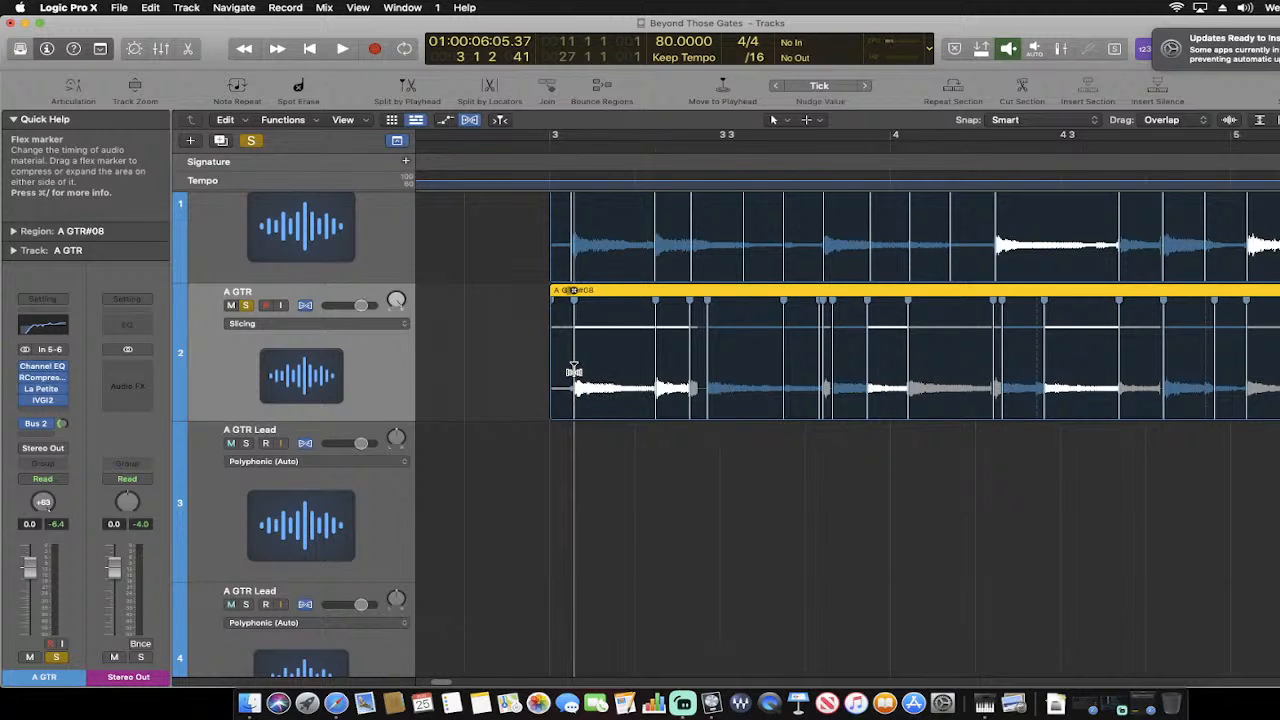
{"action": "left_click", "coordinate": [567, 367]}
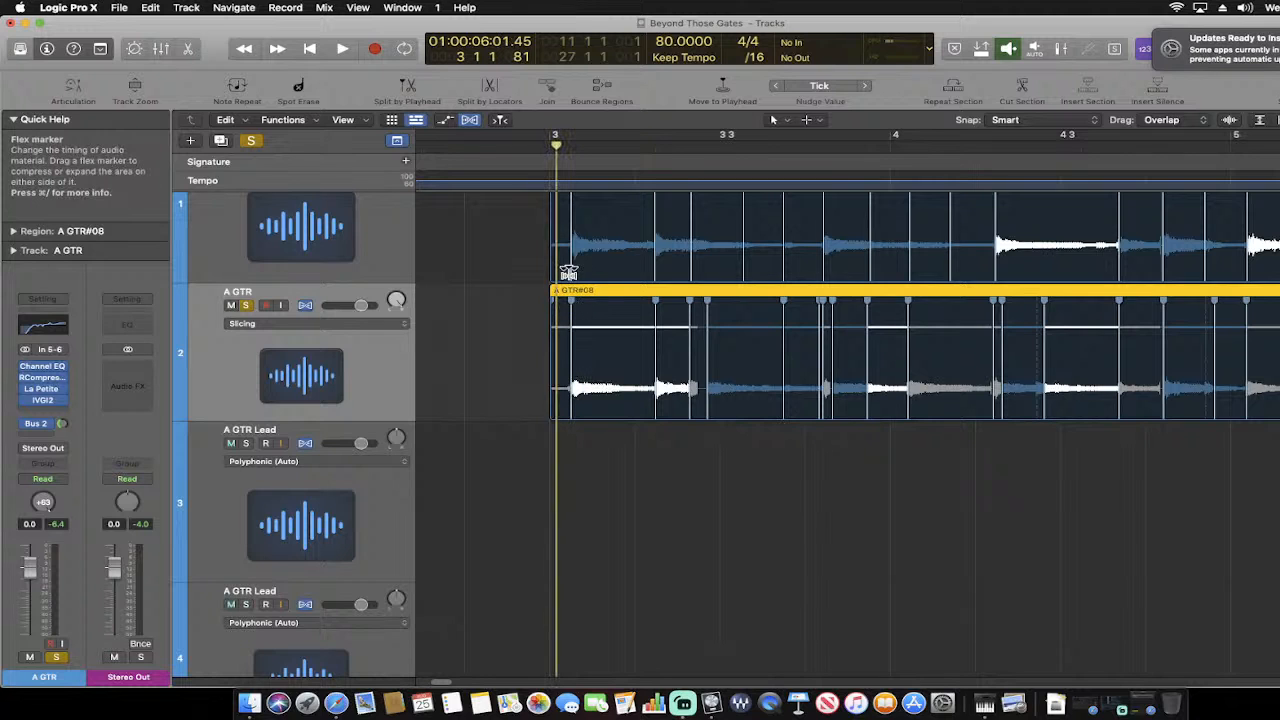
{"action": "left_click", "coordinate": [580, 502]}
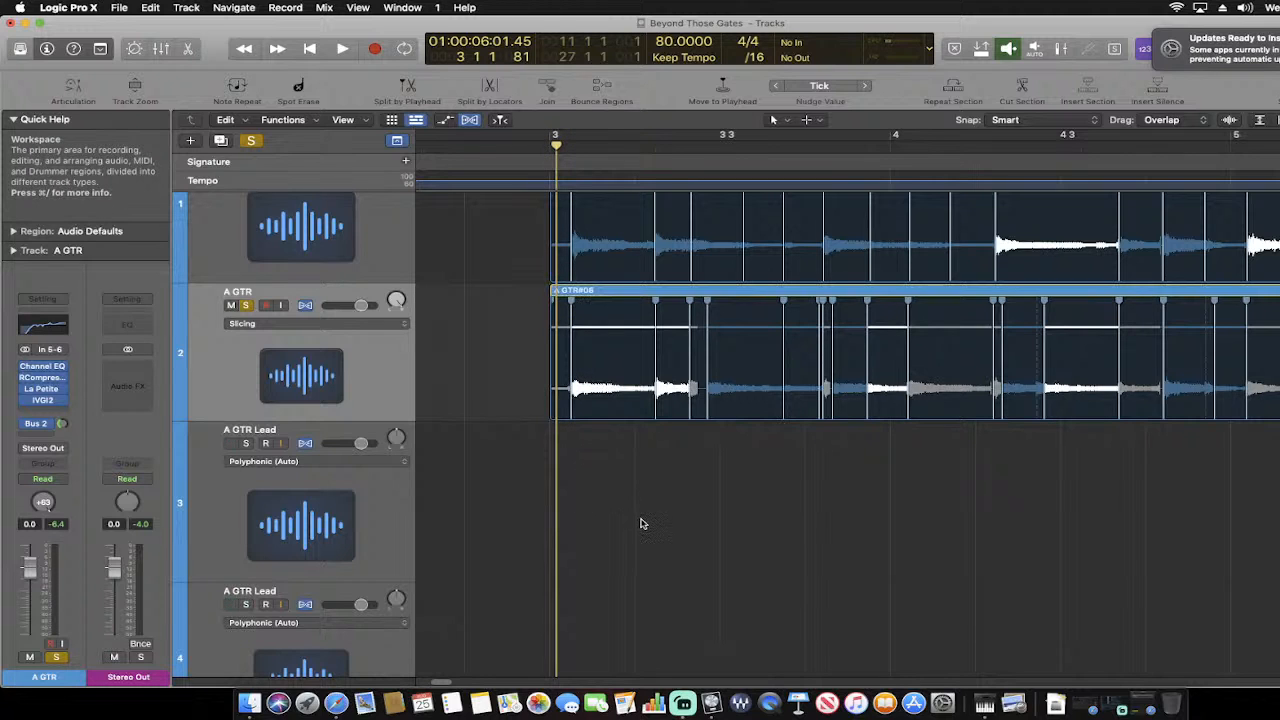
Play the opening of bar 3, and move the A GTR#08 flex marker after beat 2 to 3 2 3 161, matching the upper guitar's transient
{"action": "key", "text": "space"}
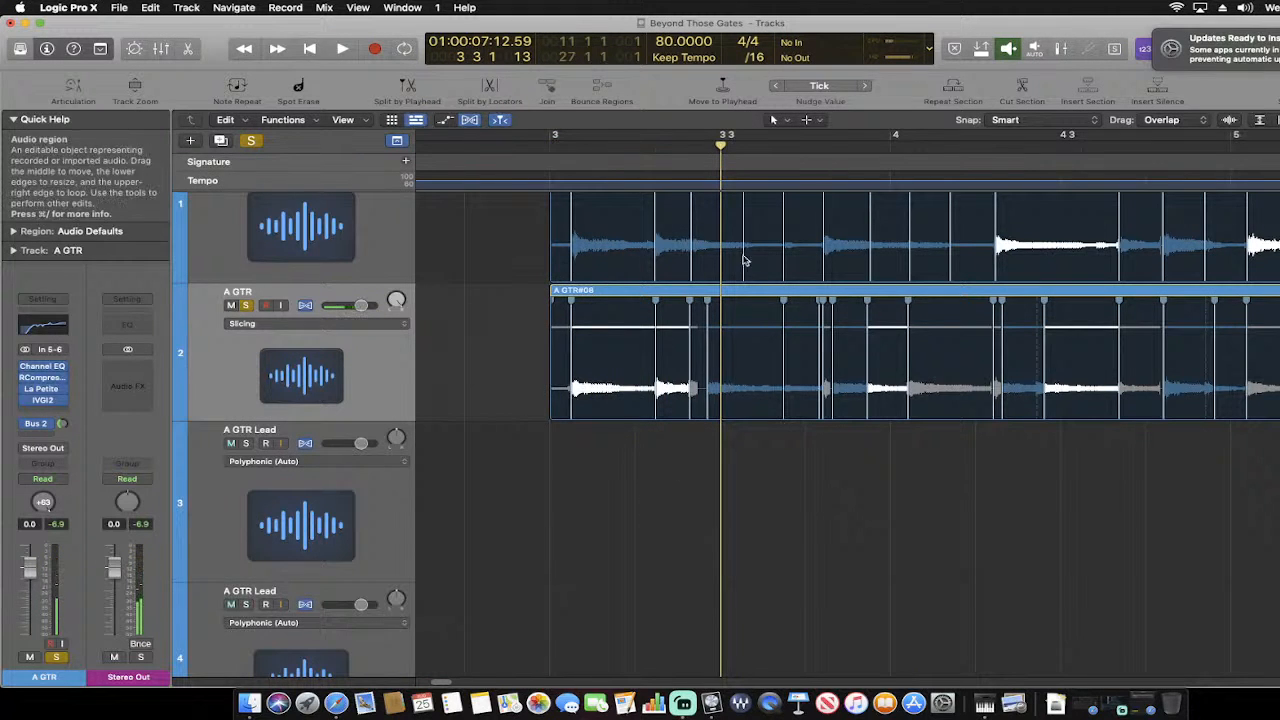
{"action": "left_click_drag", "start_coordinate": [721, 163], "coordinate": [688, 165]}
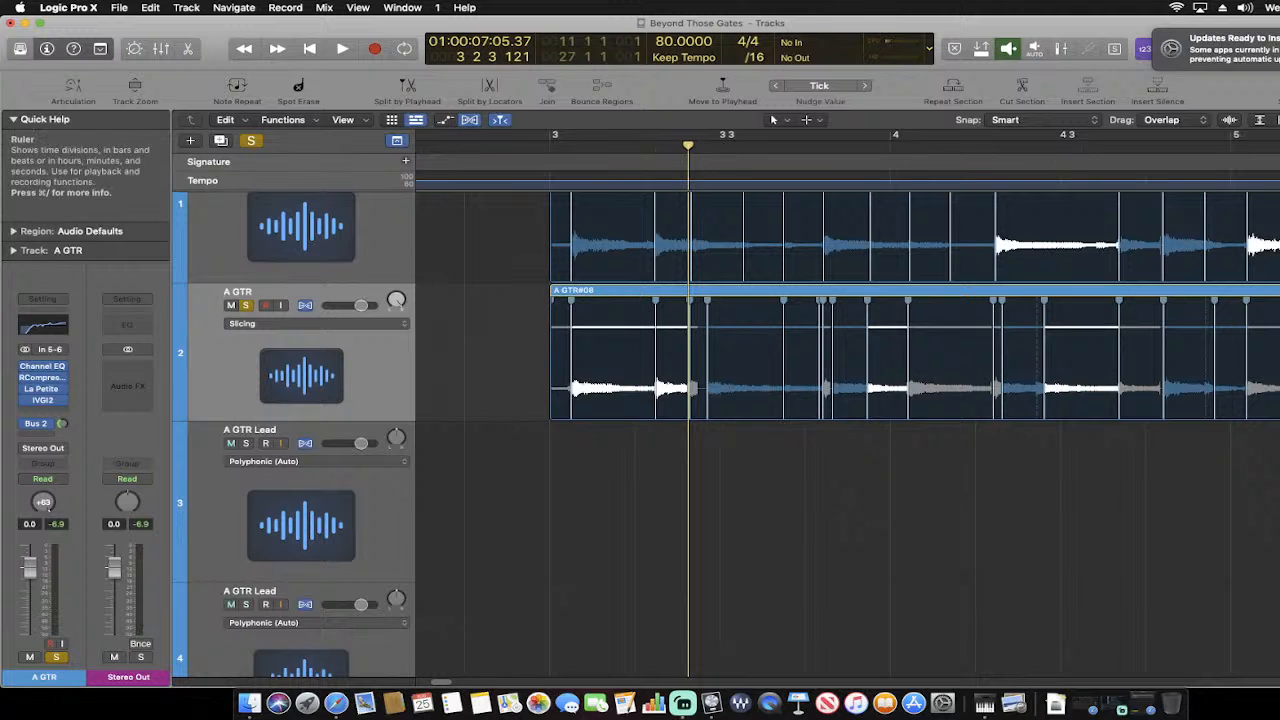
{"action": "key", "text": "super+Right"}
{"action": "key", "text": "super+Right"}
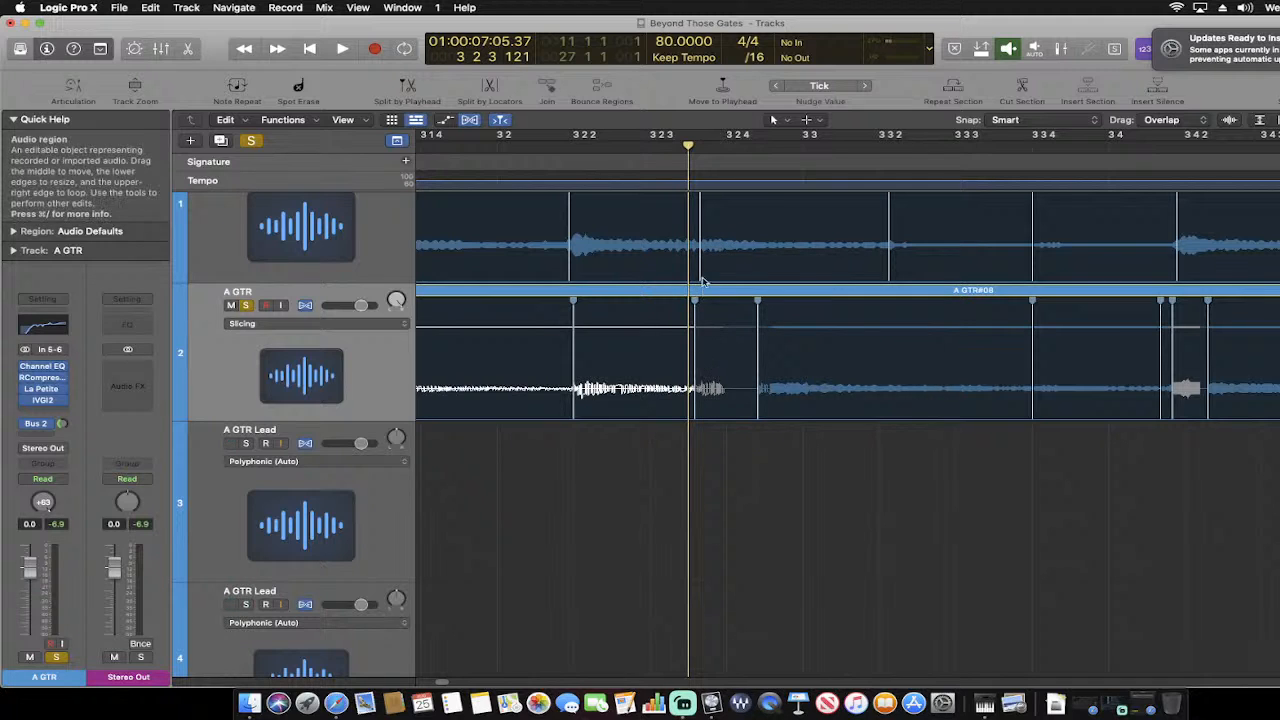
{"action": "left_click_drag", "start_coordinate": [688, 148], "coordinate": [548, 148]}
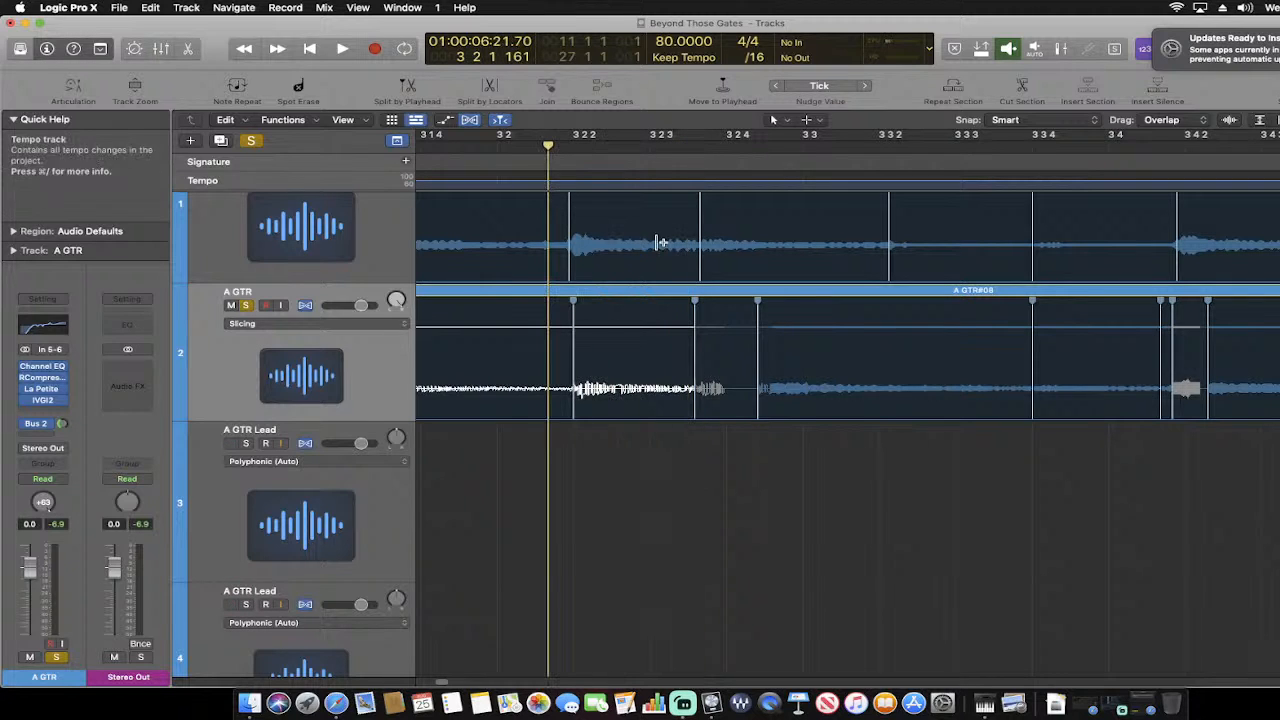
{"action": "left_click", "coordinate": [695, 362]}
{"action": "left_click_drag", "start_coordinate": [696, 362], "coordinate": [701, 362]}
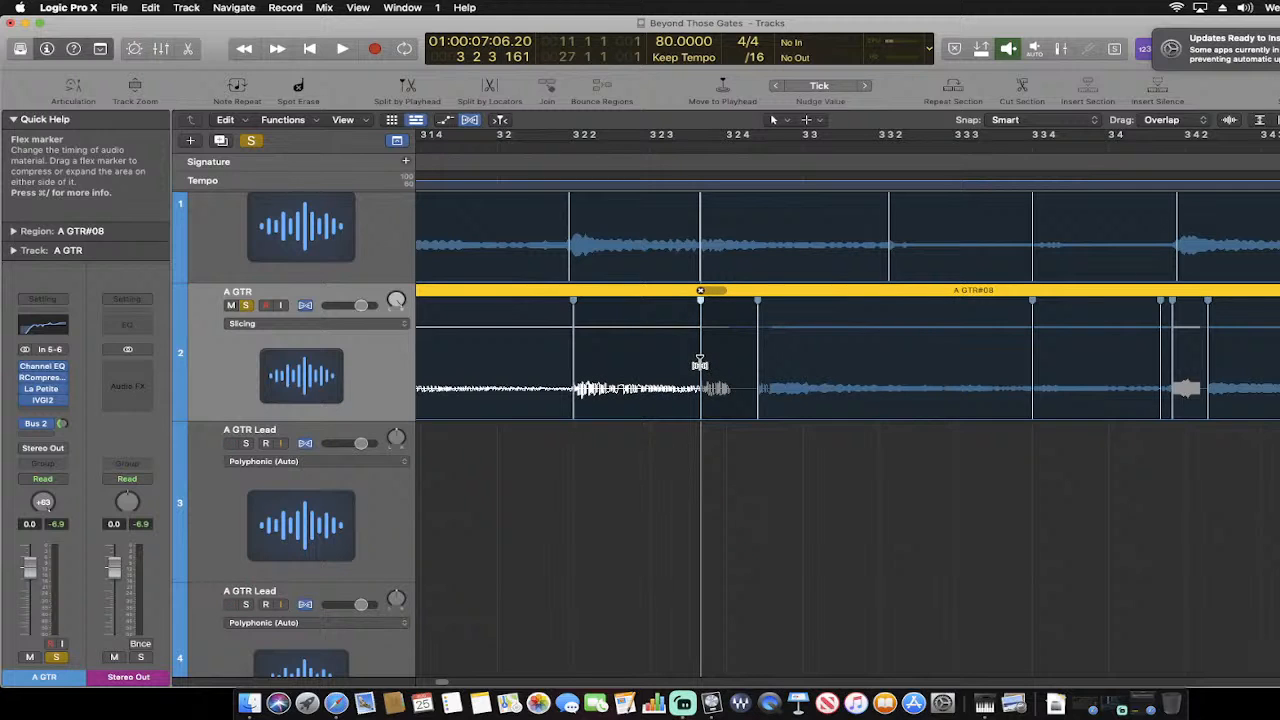
{"action": "left_click", "coordinate": [694, 468]}
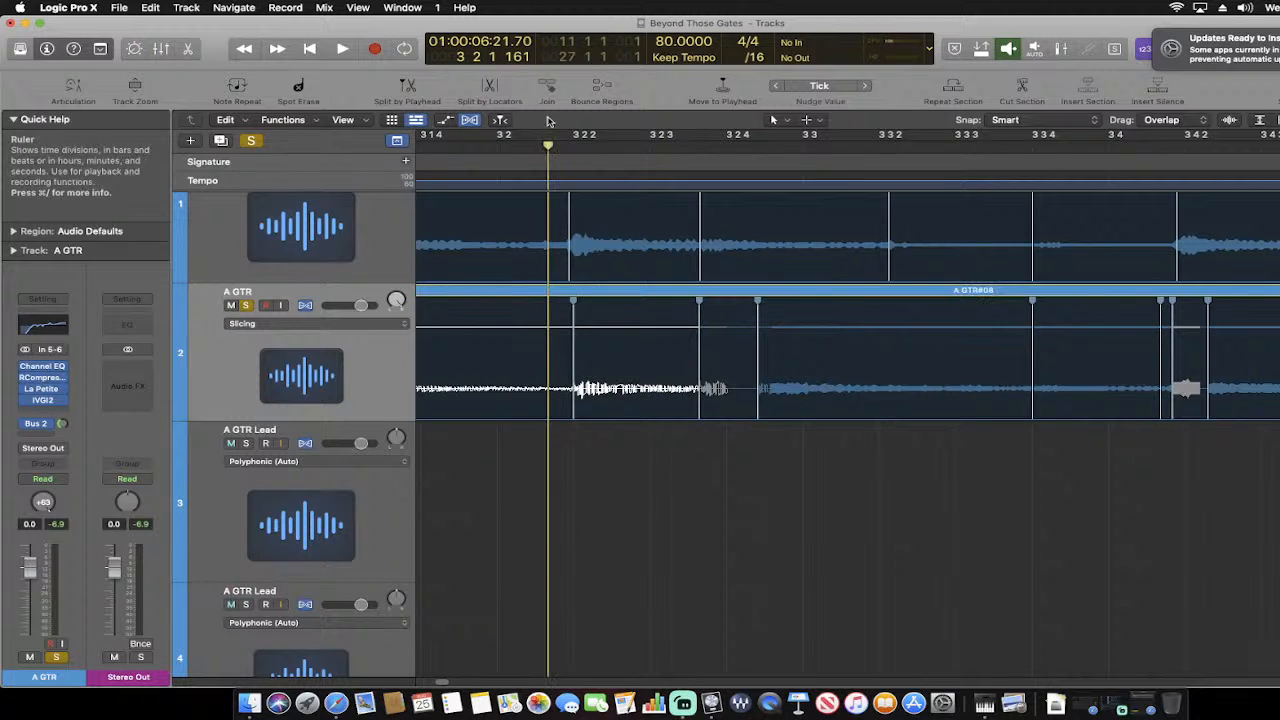
Play the soloed guitars from just before bar 3 to beat 3 to check the adjusted flex timing
{"action": "left_click_drag", "start_coordinate": [548, 145], "coordinate": [527, 200]}
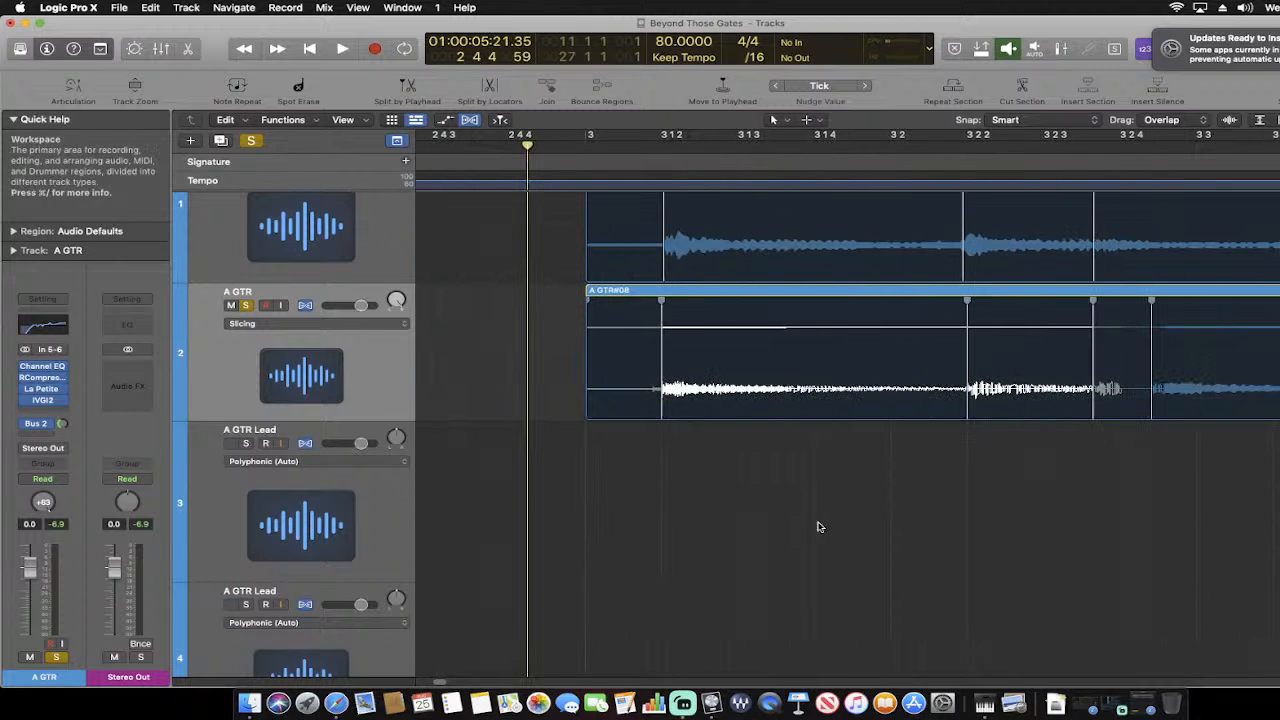
{"action": "key", "text": "space"}
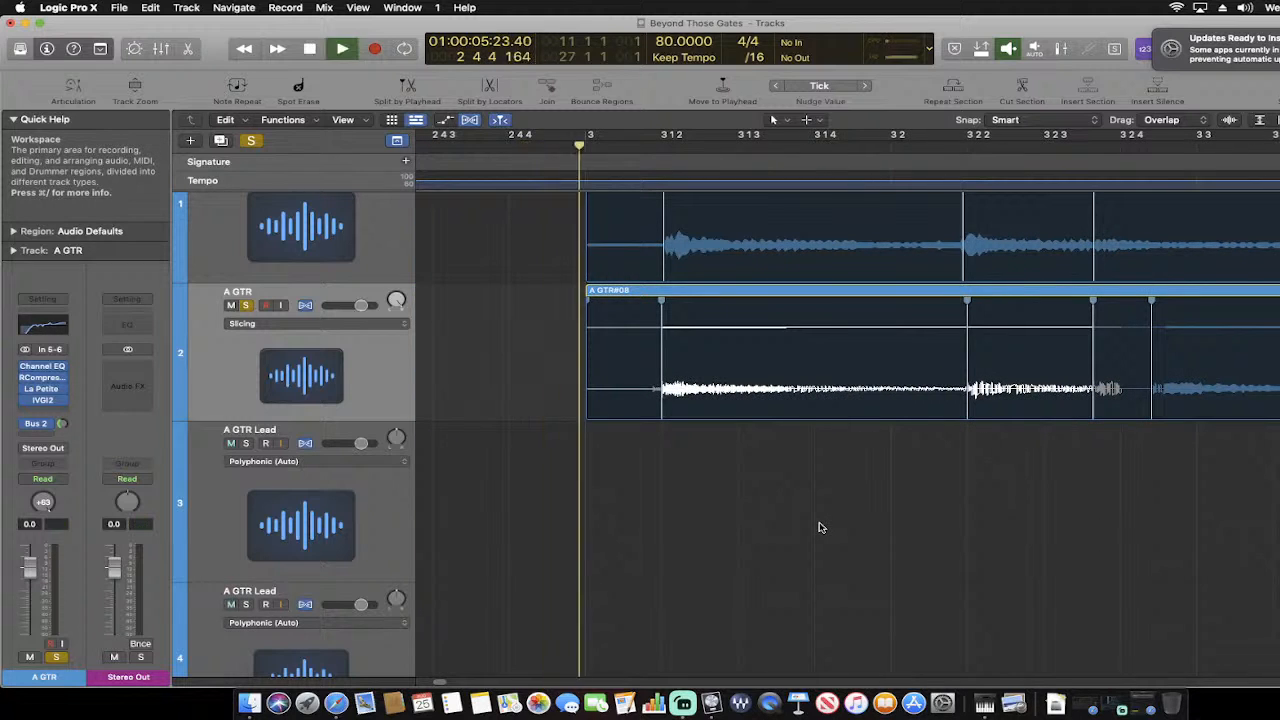
{"action": "key", "text": "space"}
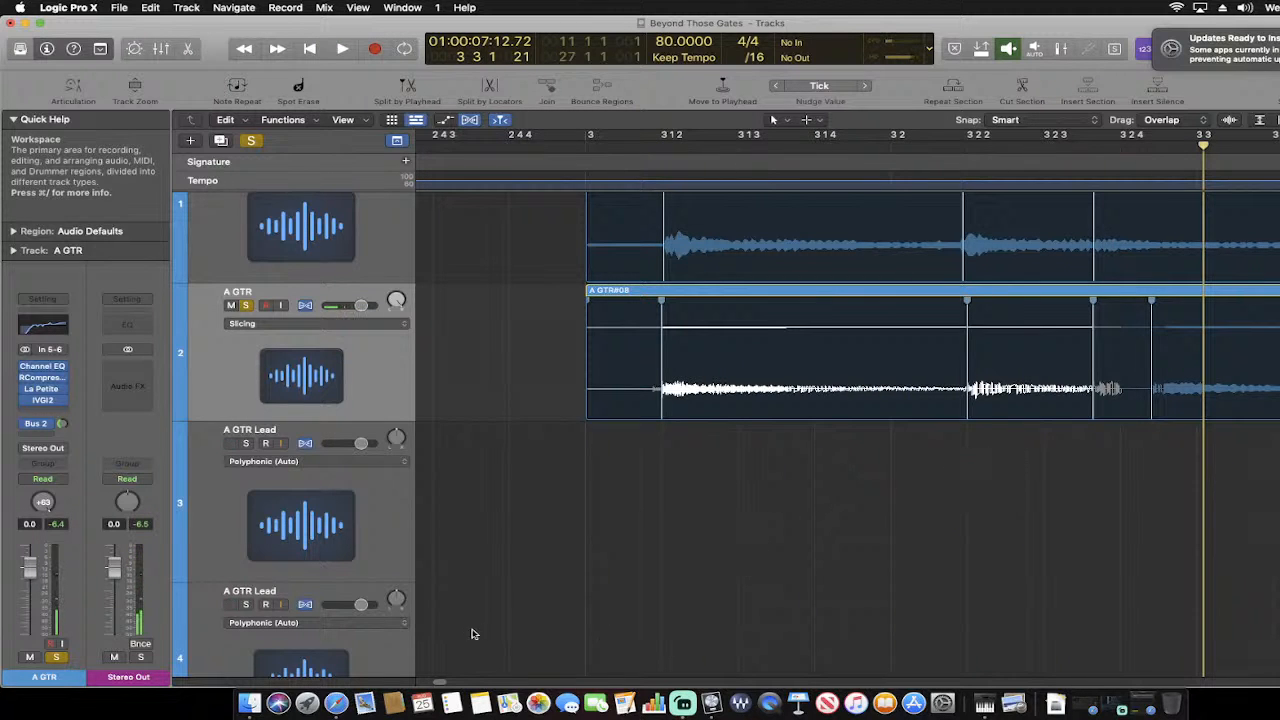
{"action": "left_click_drag", "start_coordinate": [443, 683], "coordinate": [440, 683]}
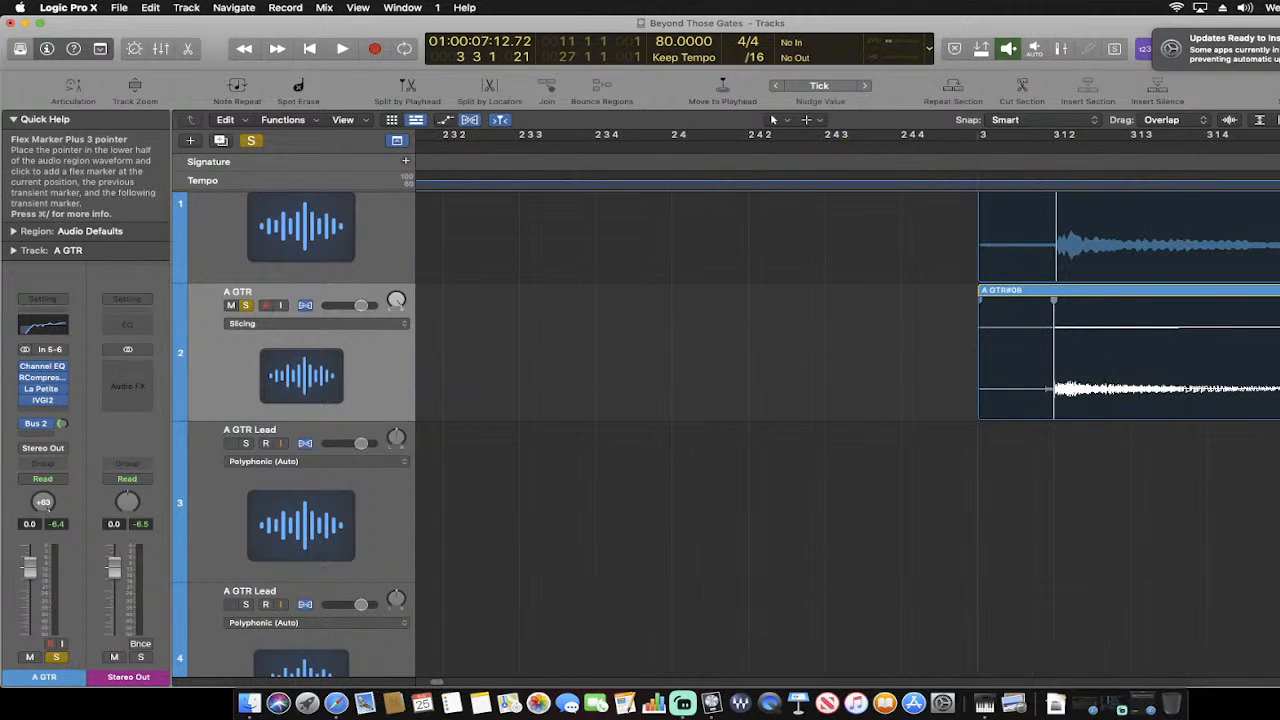
{"action": "key", "text": "super+Left"}
{"action": "key", "text": "super+Left"}
{"action": "key", "text": "super+Left"}
{"action": "key", "text": "super+Left"}
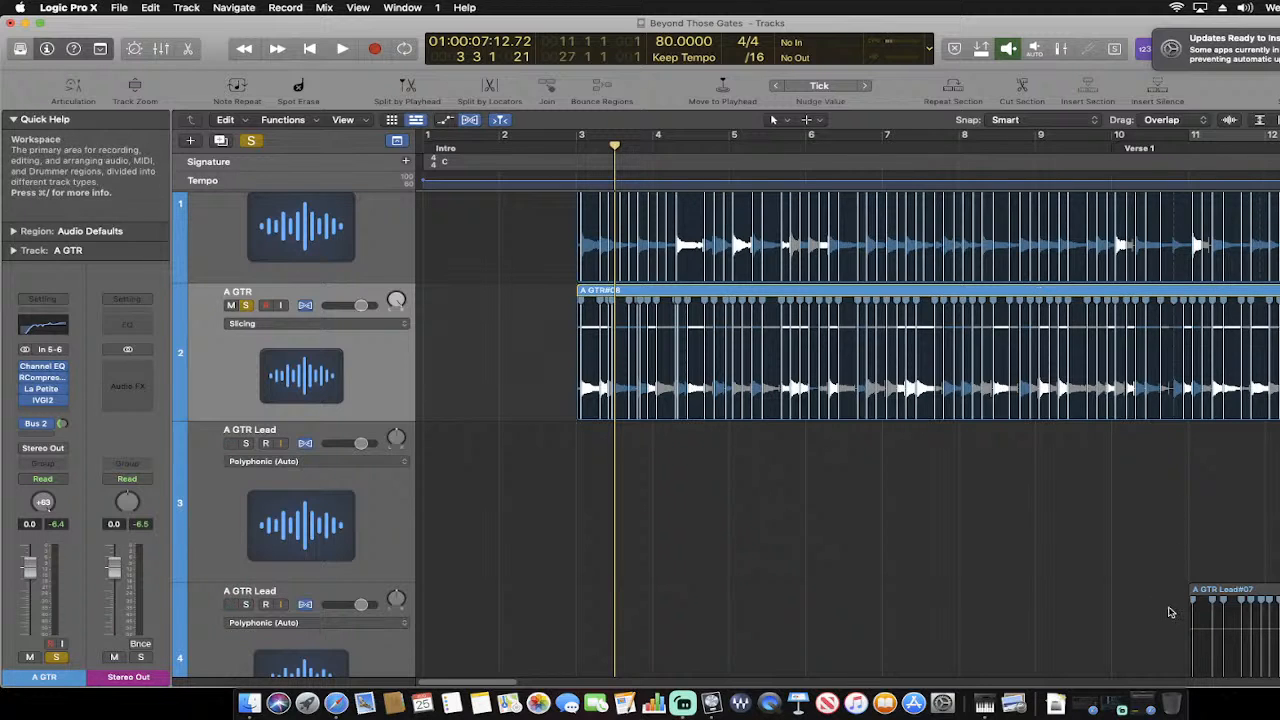
Check the YouTube live chat in Safari for new messages and minimize it again
{"action": "left_click", "coordinate": [1137, 692]}
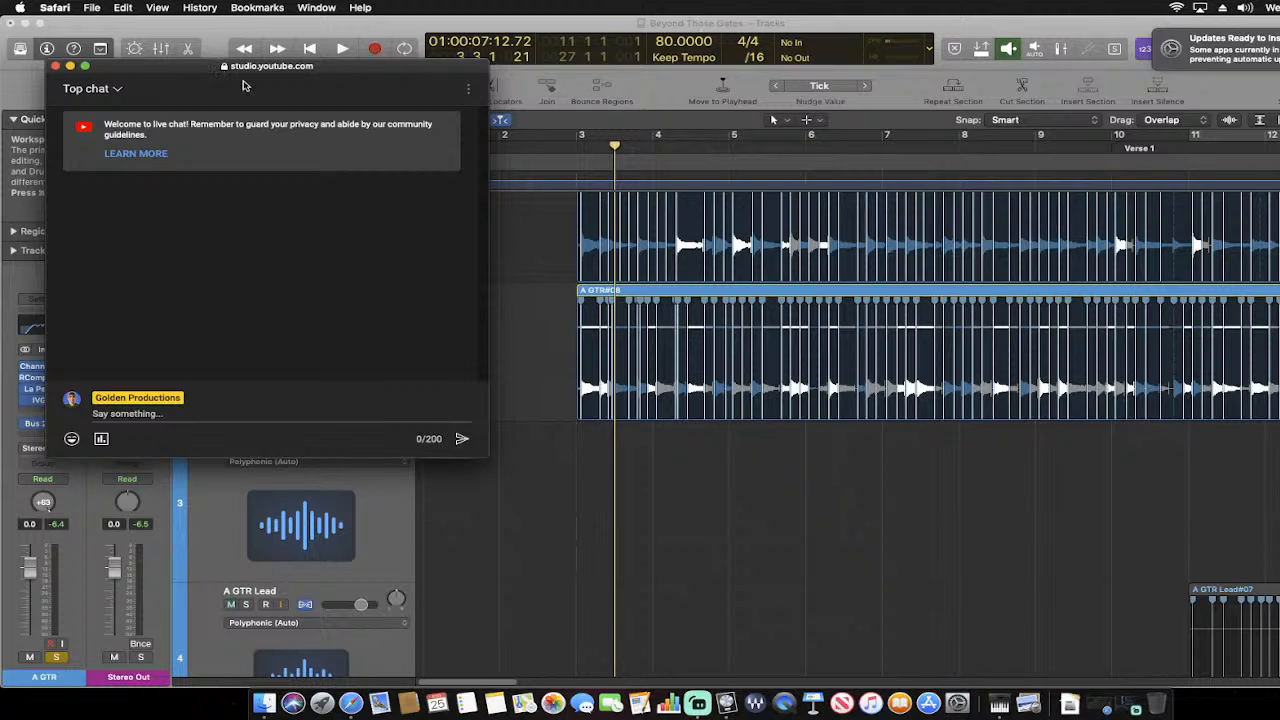
{"action": "left_click", "coordinate": [70, 66]}
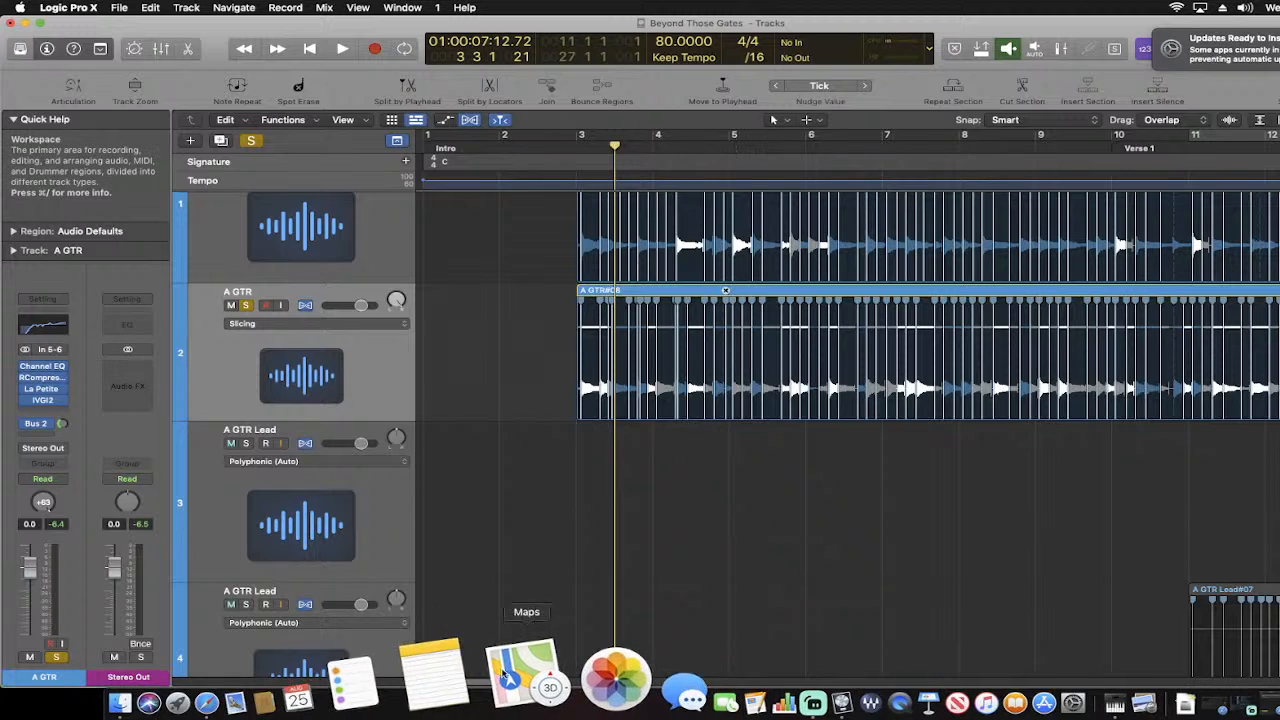
Move the playhead to bar 11, where the A GTR Lead#07 region begins
{"action": "left_click_drag", "start_coordinate": [495, 684], "coordinate": [548, 680]}
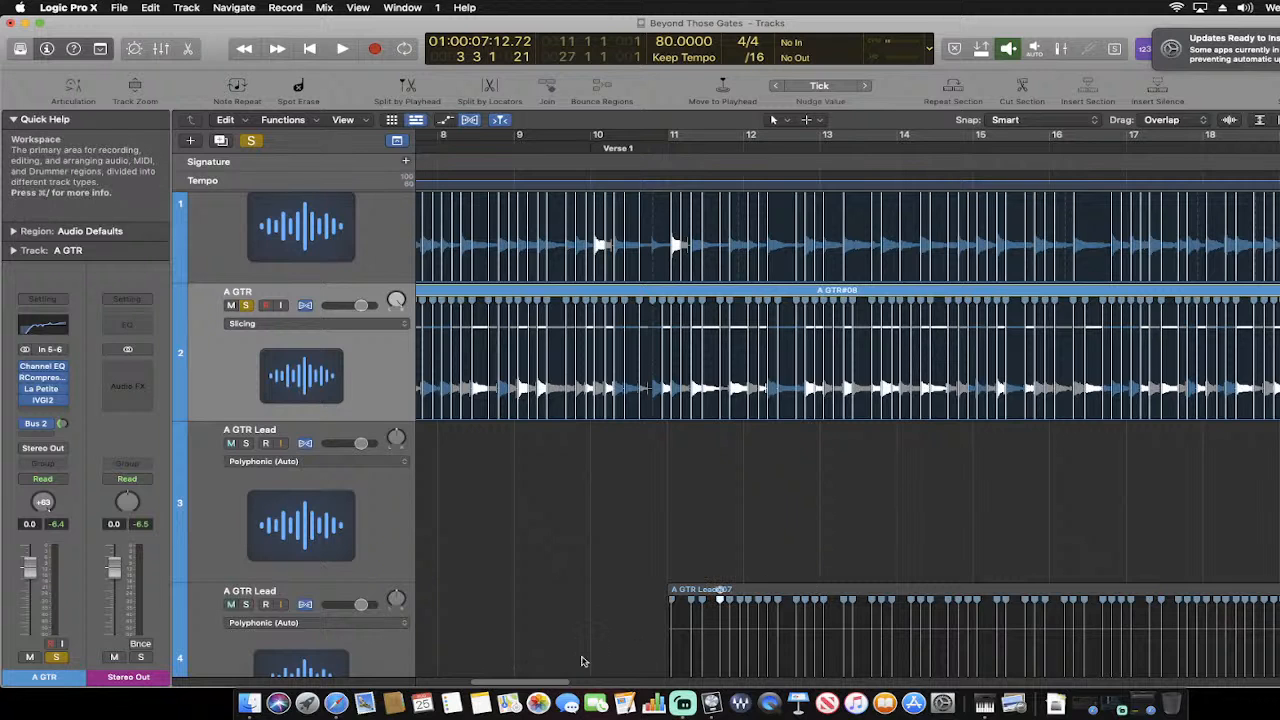
{"action": "left_click_drag", "start_coordinate": [553, 681], "coordinate": [502, 684]}
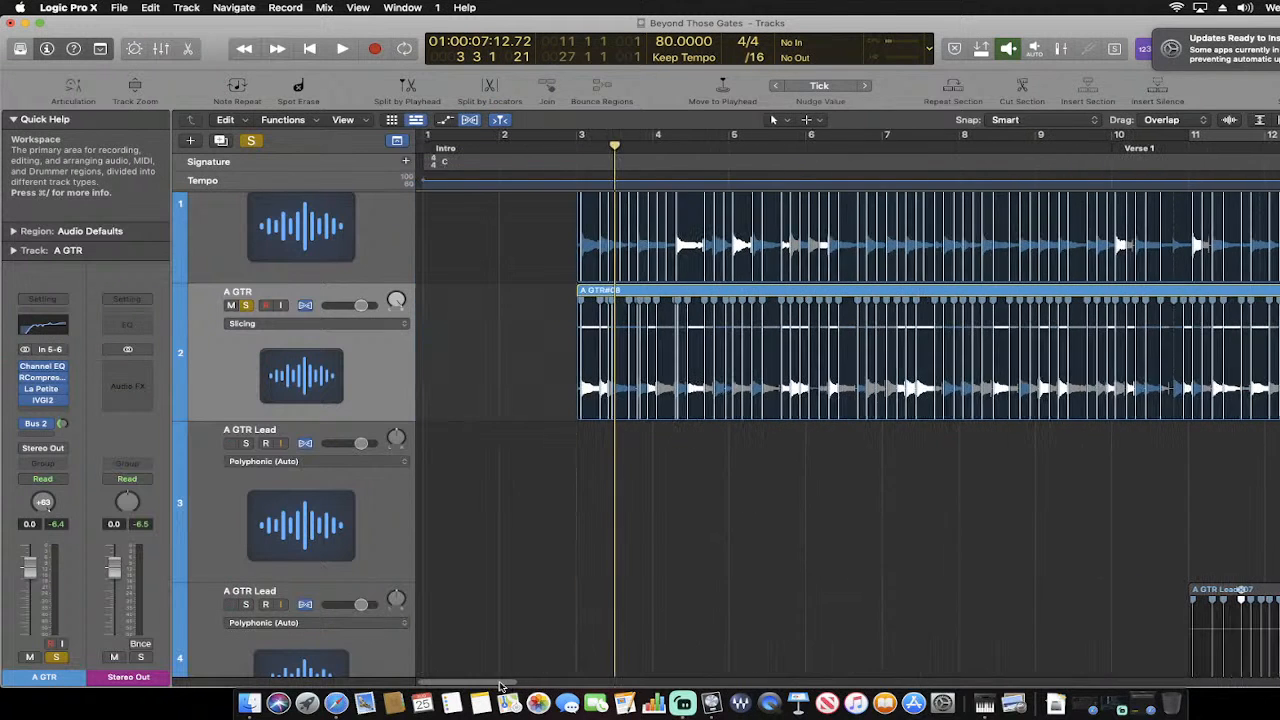
{"action": "left_click_drag", "start_coordinate": [612, 152], "coordinate": [1189, 199]}
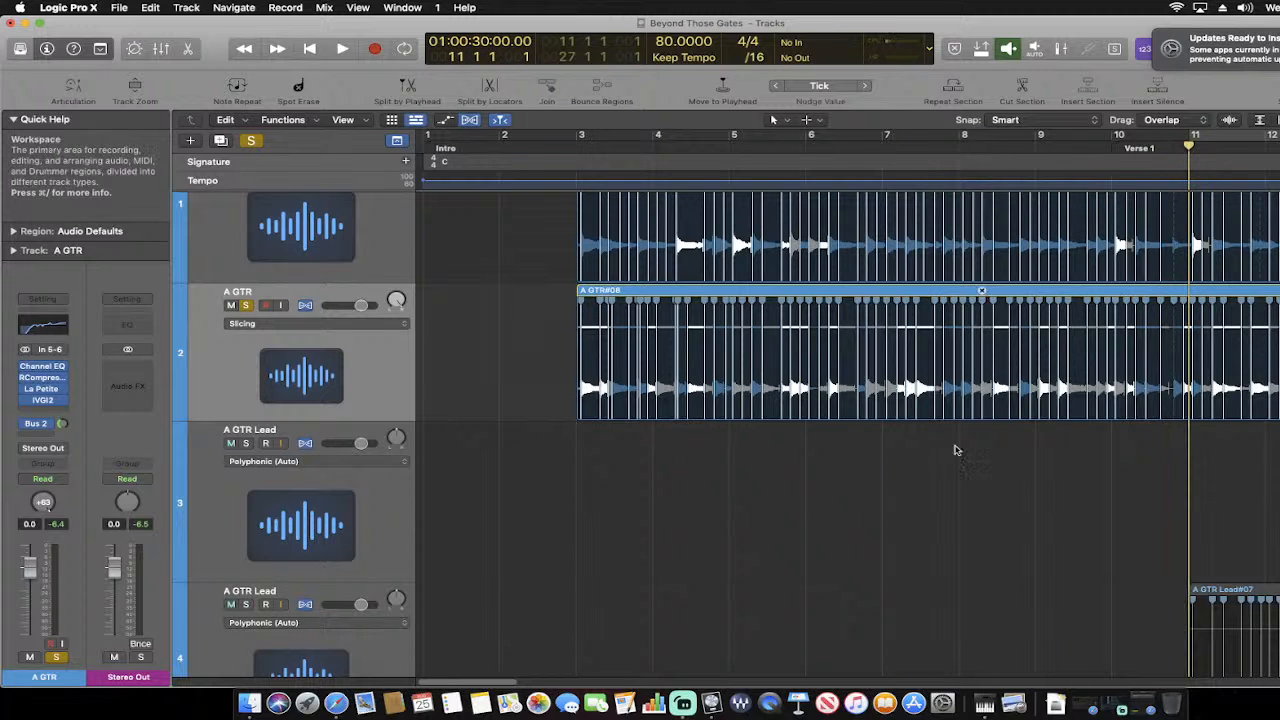
Solo both A GTR Lead tracks together with the already soloed rhythm guitars
{"action": "scroll", "coordinate": [957, 446], "scroll_direction": "down", "scroll_amount": 3}
{"action": "left_click_drag", "start_coordinate": [502, 681], "coordinate": [578, 680]}
{"action": "left_click", "coordinate": [578, 677]}
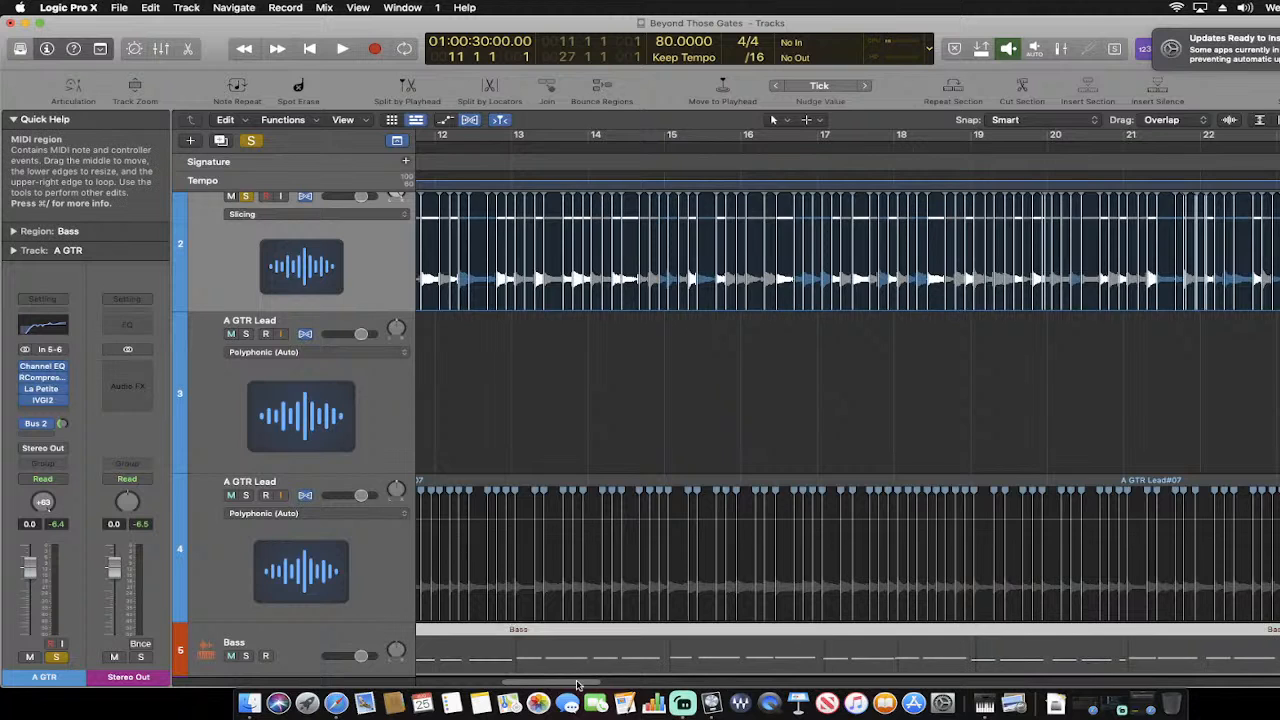
{"action": "scroll", "coordinate": [491, 566], "scroll_direction": "left", "scroll_amount": 5}
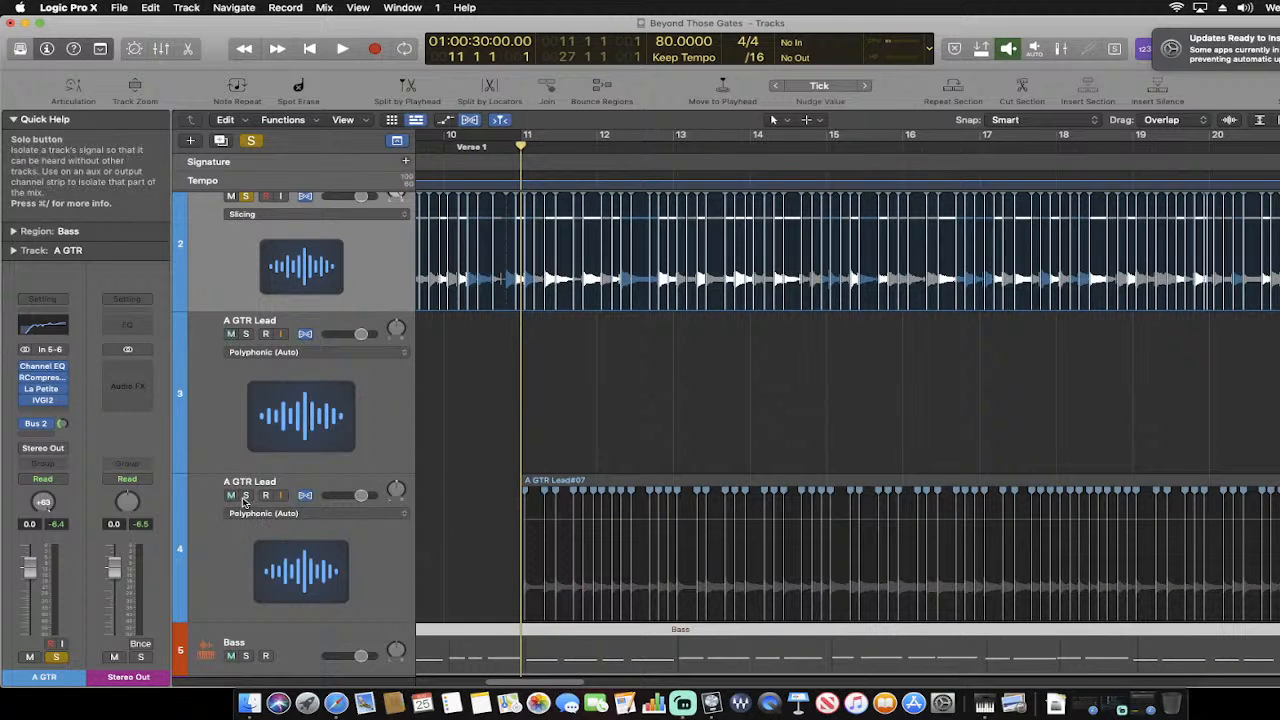
{"action": "left_click", "coordinate": [245, 495]}
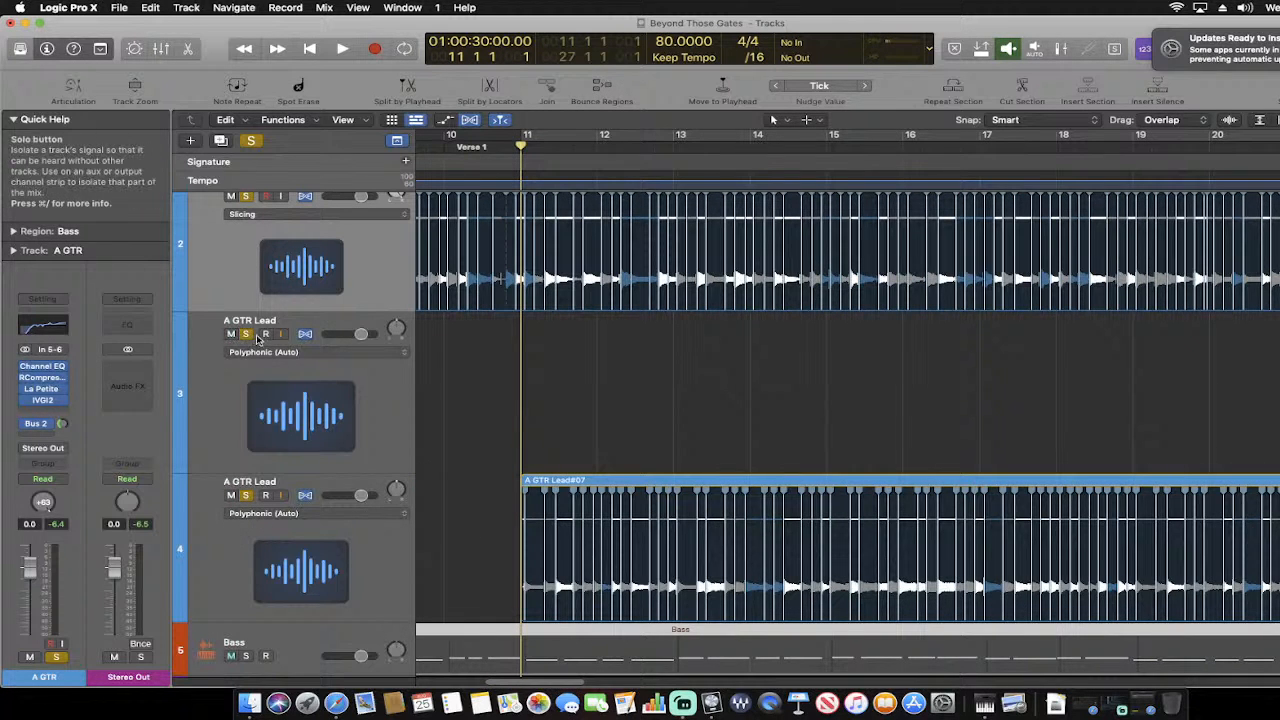
Play the soloed rhythm and lead guitars from bar 11 to the middle of bar 15
{"action": "key", "text": "space"}
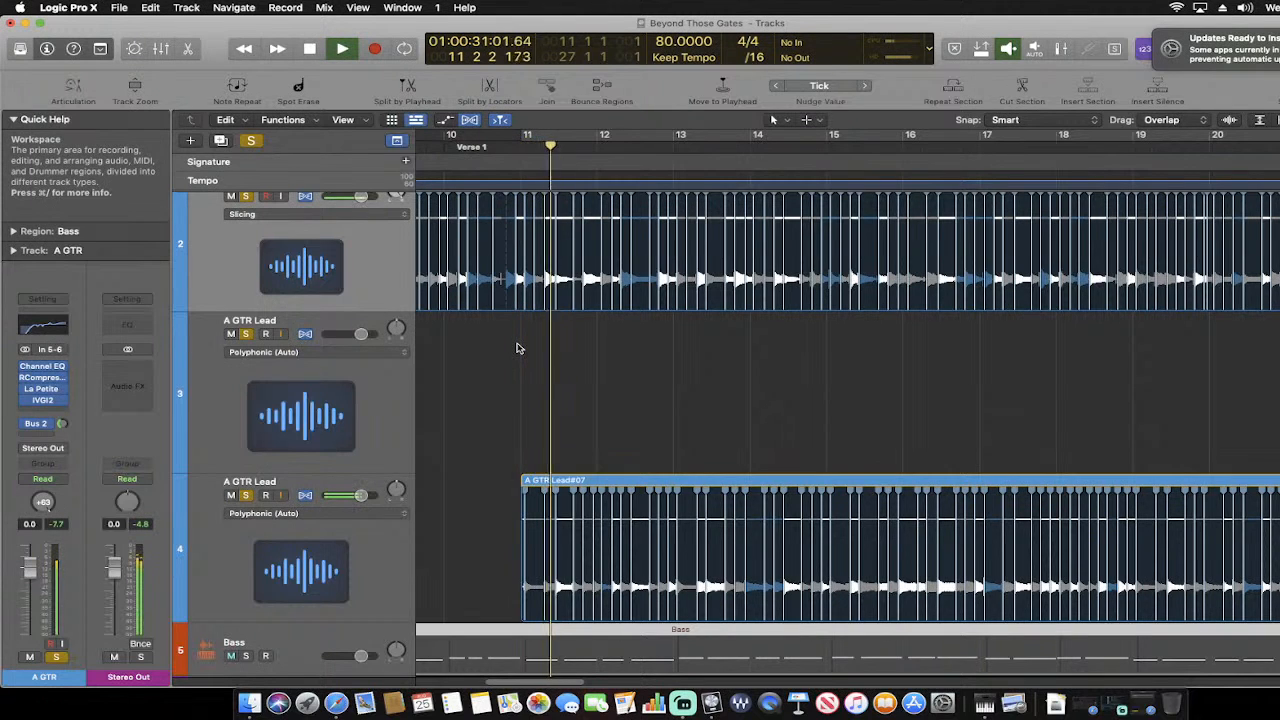
{"action": "scroll", "coordinate": [519, 348], "scroll_direction": "up", "scroll_amount": 2}
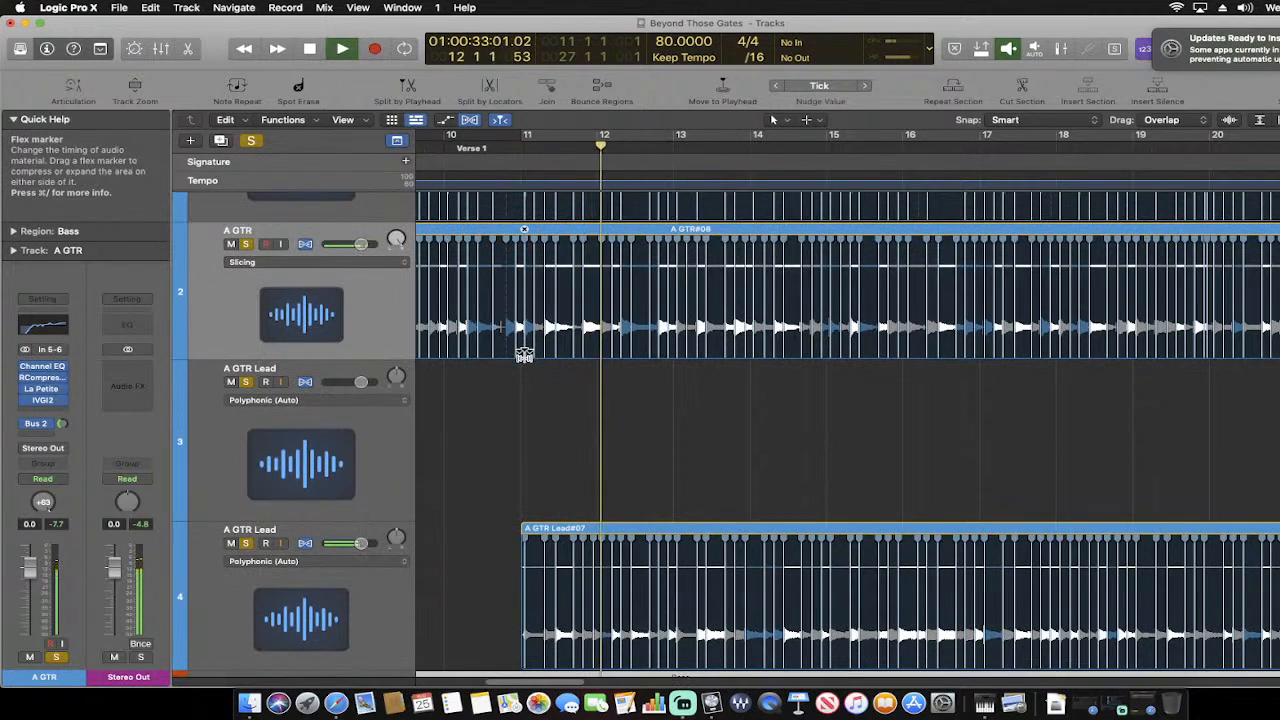
{"action": "scroll", "coordinate": [524, 354], "scroll_direction": "up", "scroll_amount": 1}
{"action": "scroll", "coordinate": [524, 357], "scroll_direction": "up", "scroll_amount": 1}
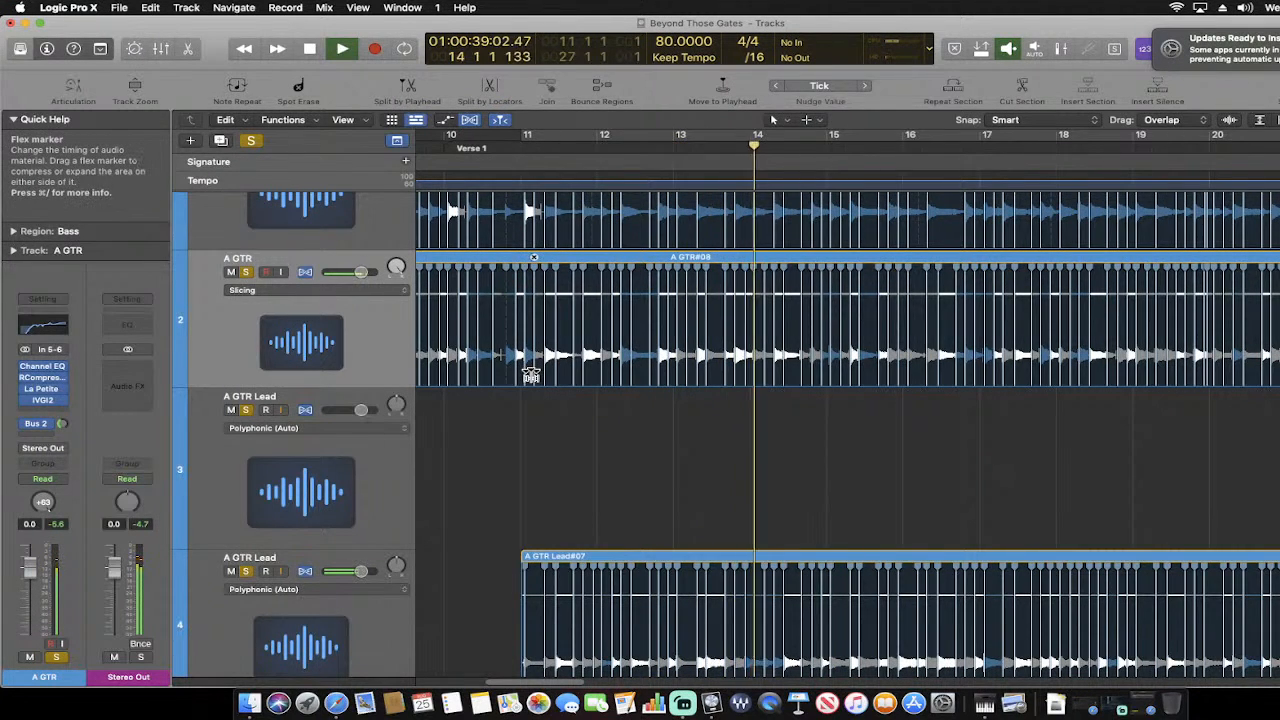
{"action": "left_click", "coordinate": [531, 376]}
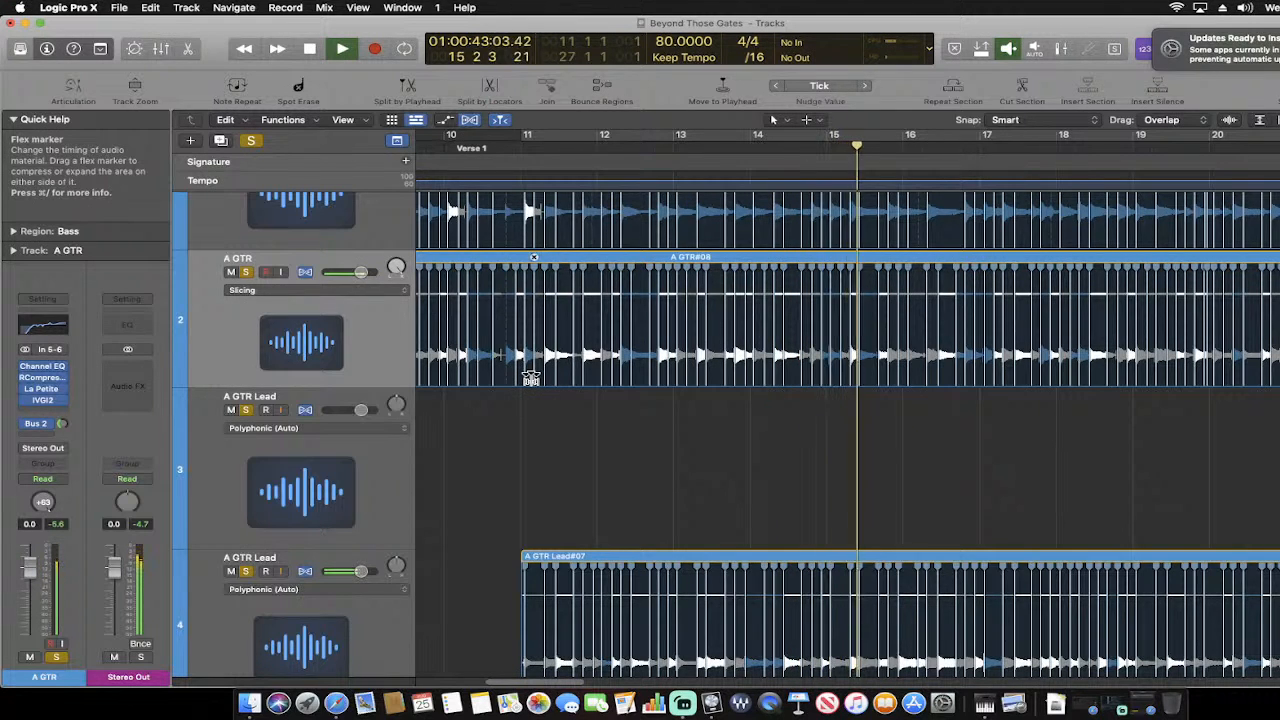
{"action": "key", "text": "space"}
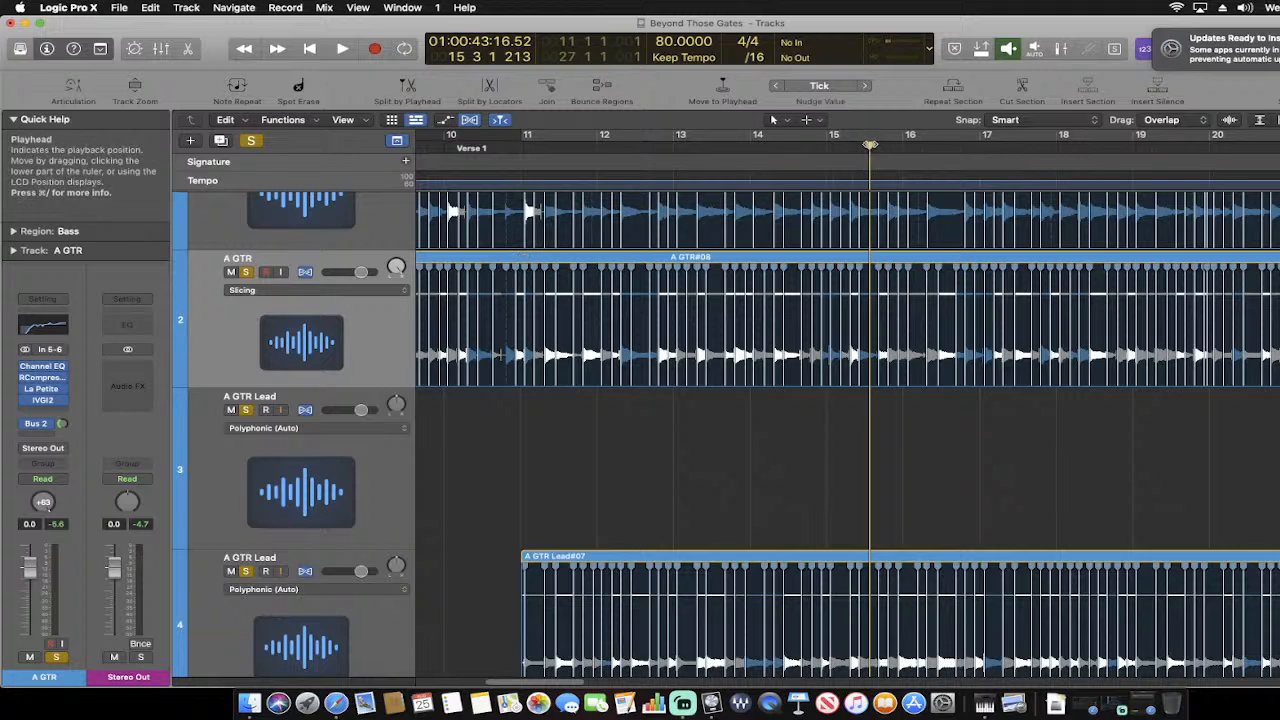
Replay the soloed guitars from bar 10 beat 4 to the end of bar 13
{"action": "left_click_drag", "start_coordinate": [866, 190], "coordinate": [512, 192]}
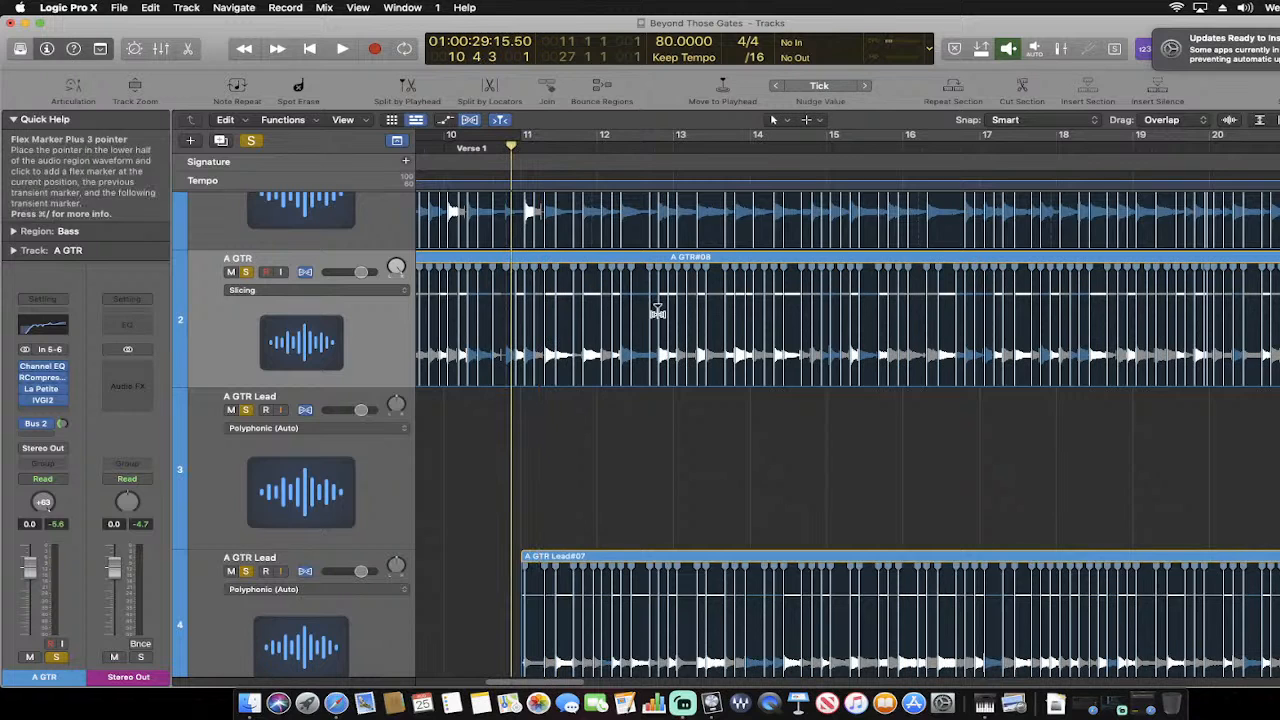
{"action": "key", "text": "space"}
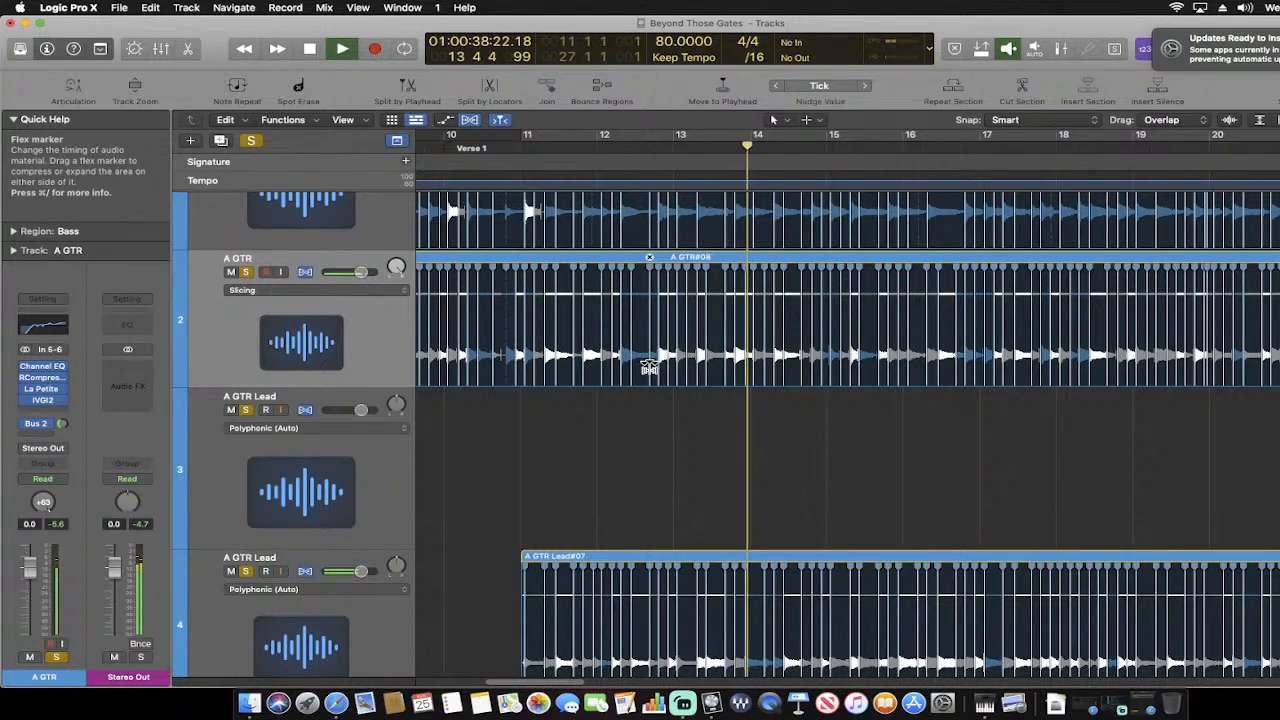
{"action": "key", "text": "space"}
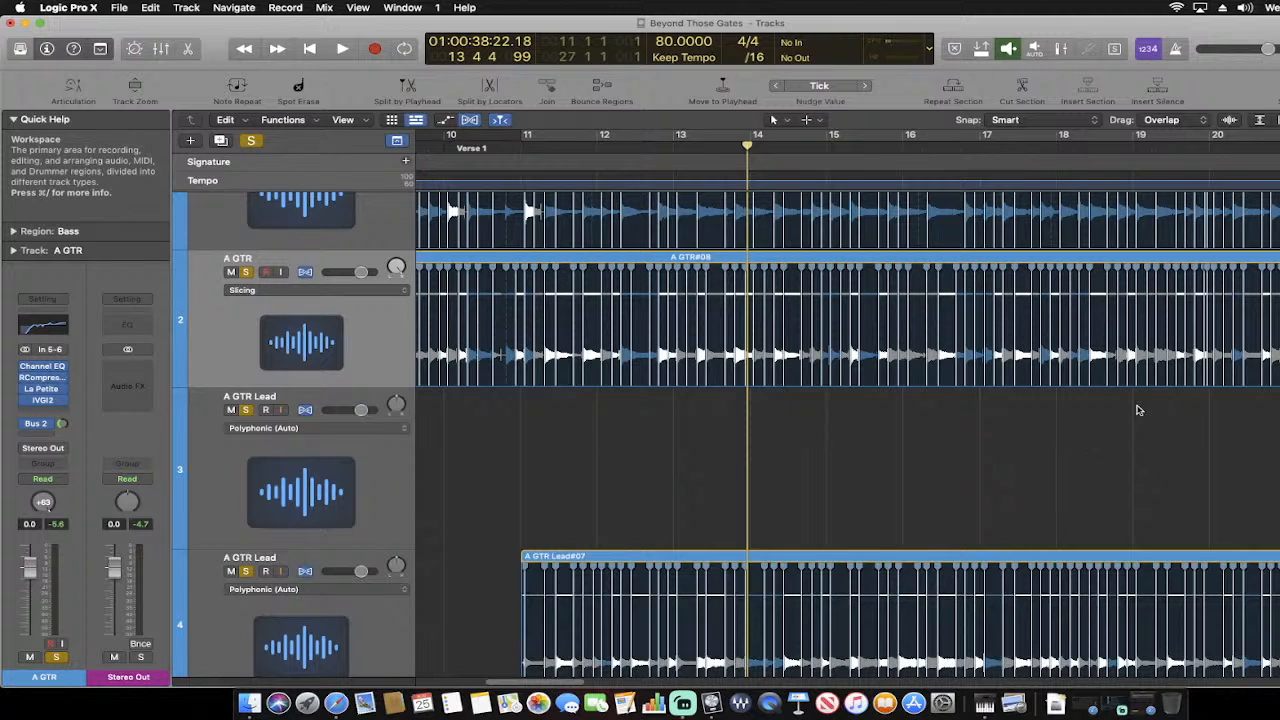
Return the playhead to bar 11 and play the four guitars to bar 14 beat 3
{"action": "left_click", "coordinate": [748, 148]}
{"action": "left_click_drag", "start_coordinate": [748, 148], "coordinate": [521, 148]}
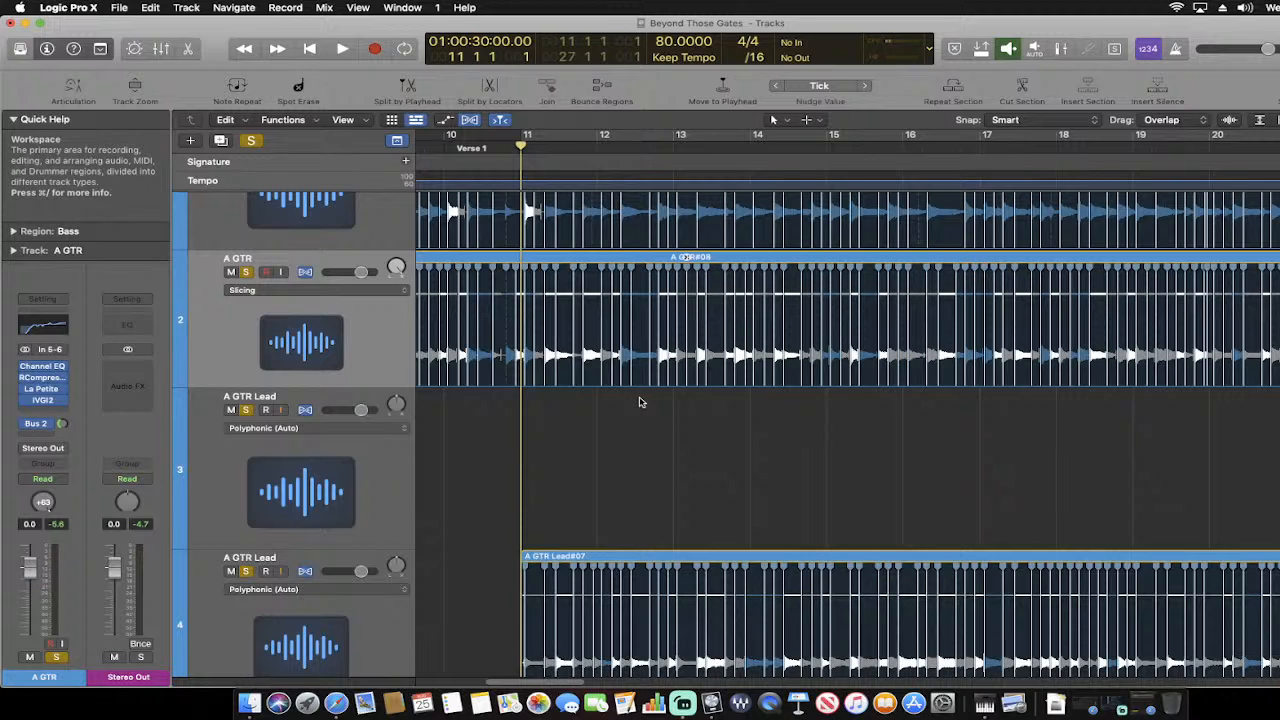
{"action": "key", "text": "space"}
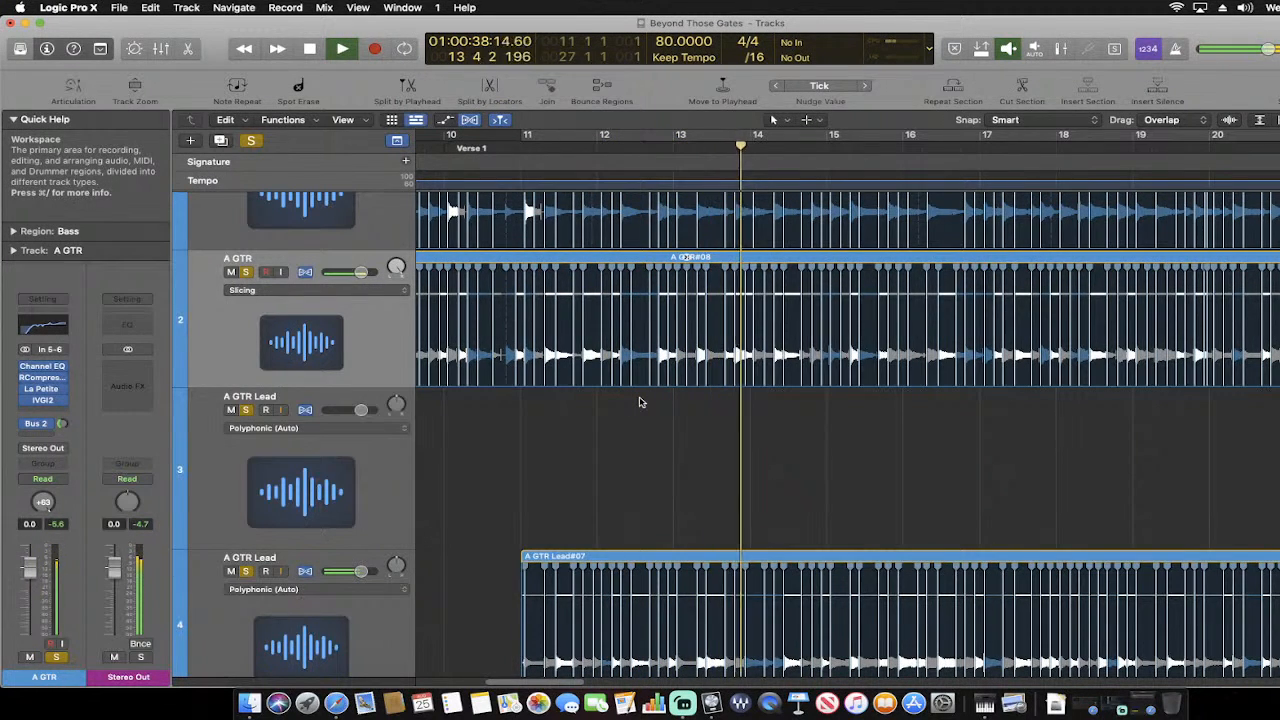
{"action": "key", "text": "space"}
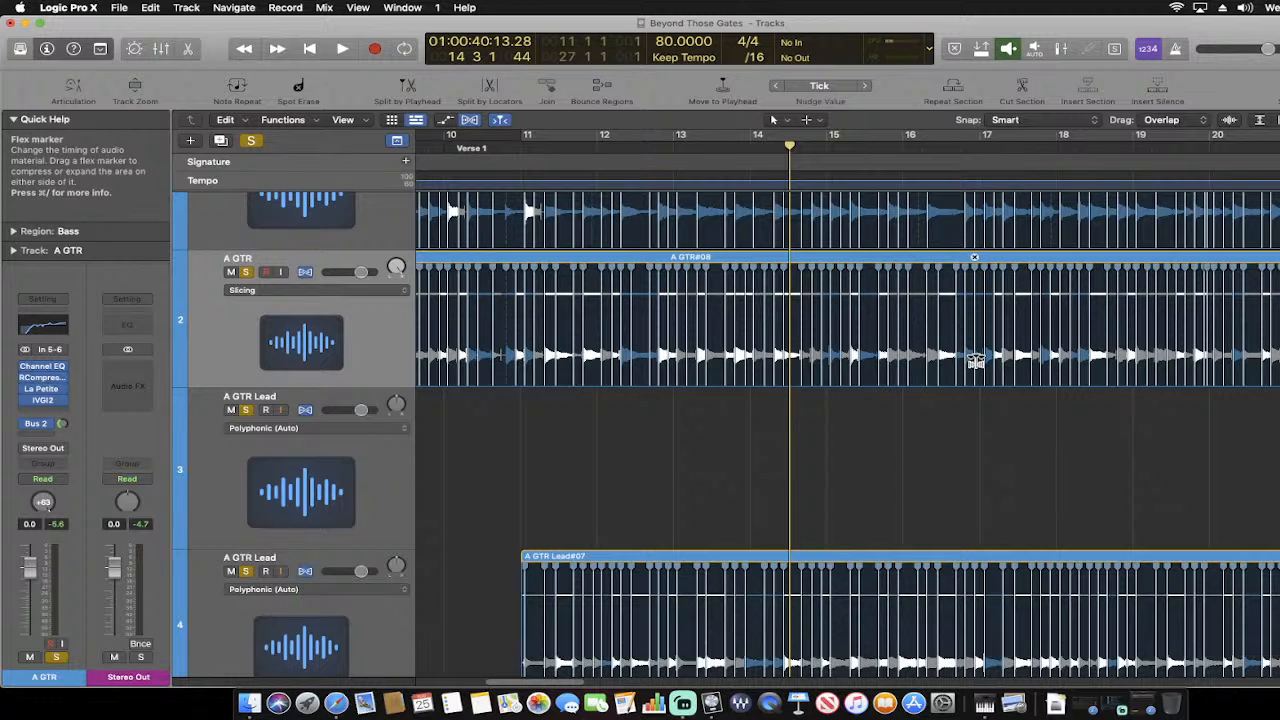
Check the YouTube live chat in Safari and minimize its window again
{"action": "left_click", "coordinate": [1153, 704]}
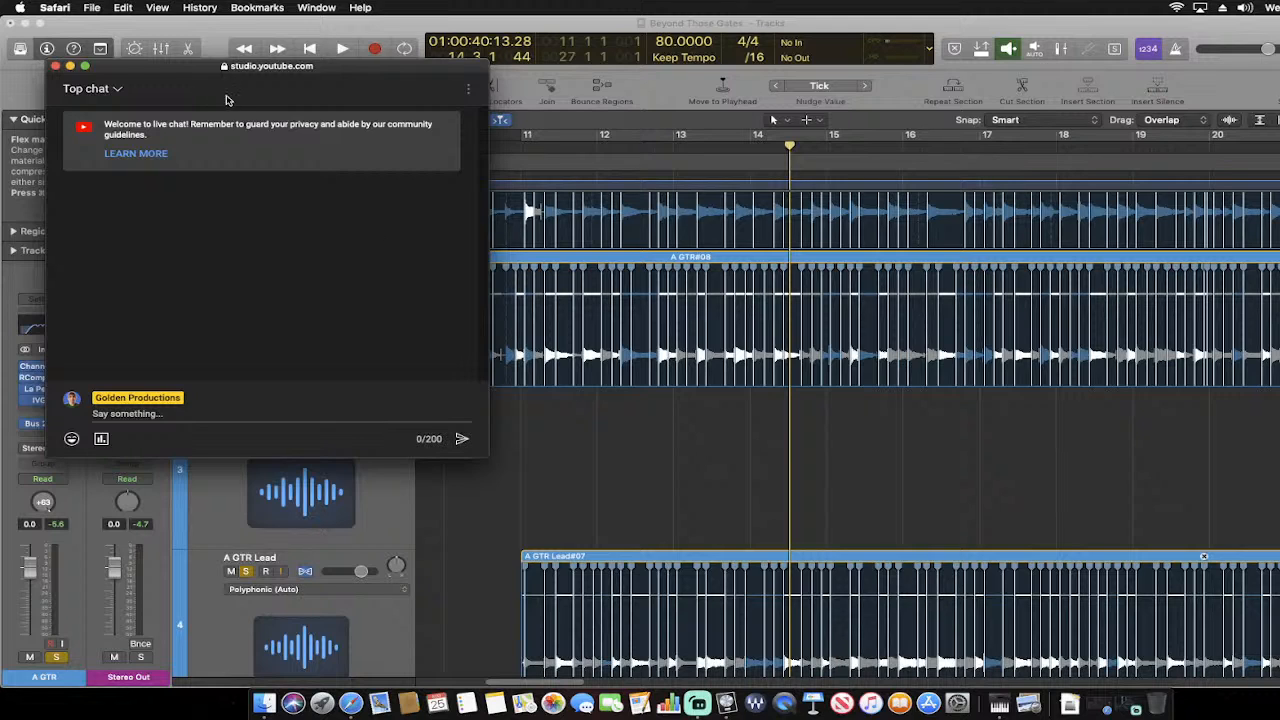
{"action": "left_click", "coordinate": [69, 67]}
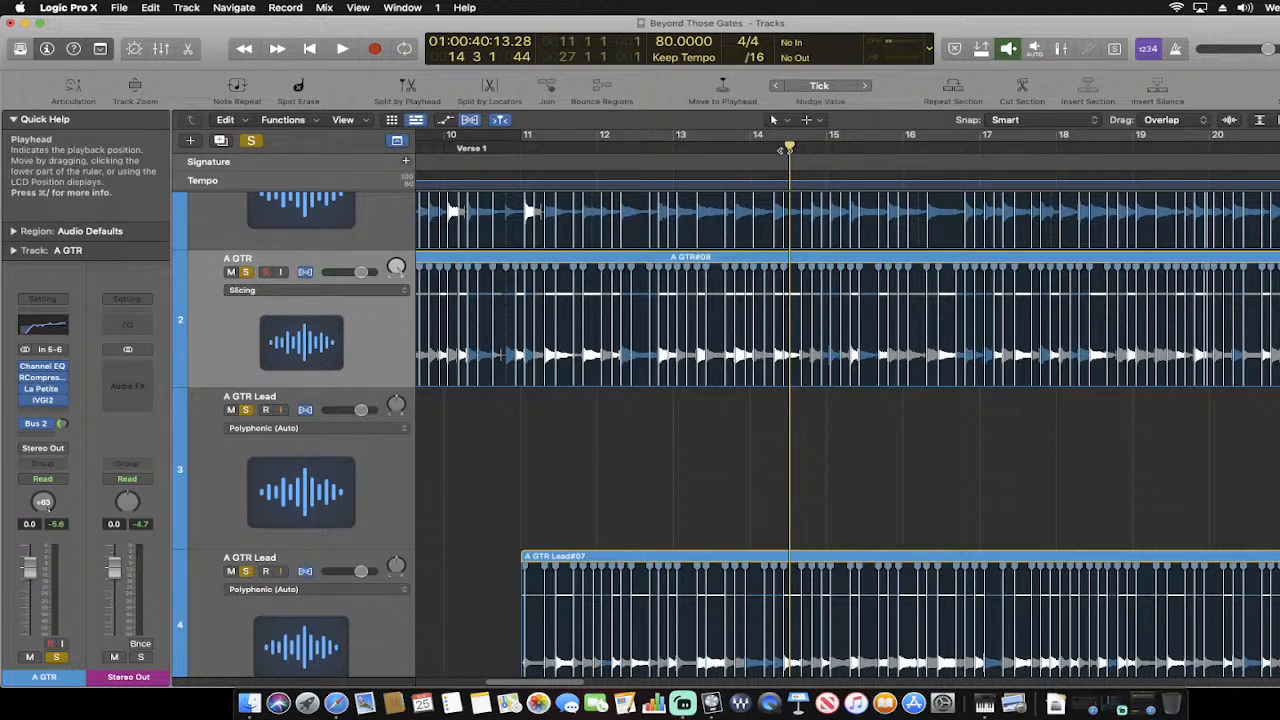
Play the guitar intro from bar 3 to bar 5 beat 3
{"action": "left_click", "coordinate": [310, 48]}
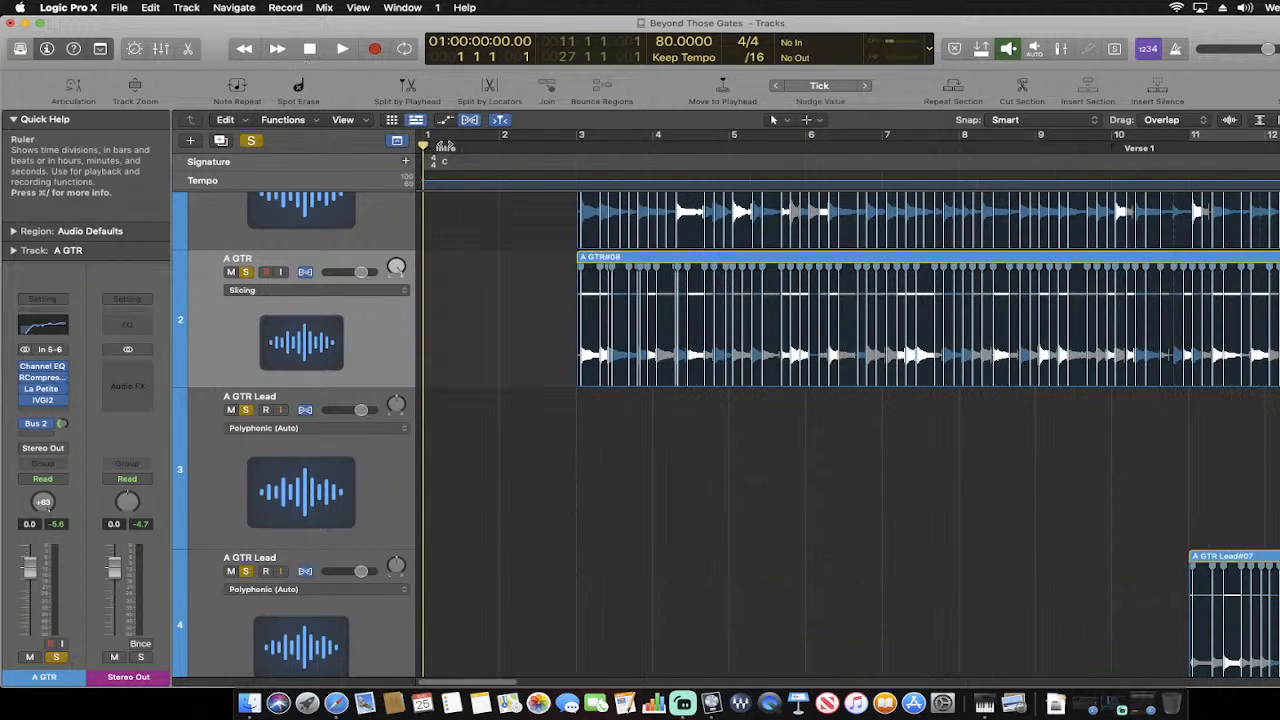
{"action": "left_click_drag", "start_coordinate": [425, 146], "coordinate": [576, 160]}
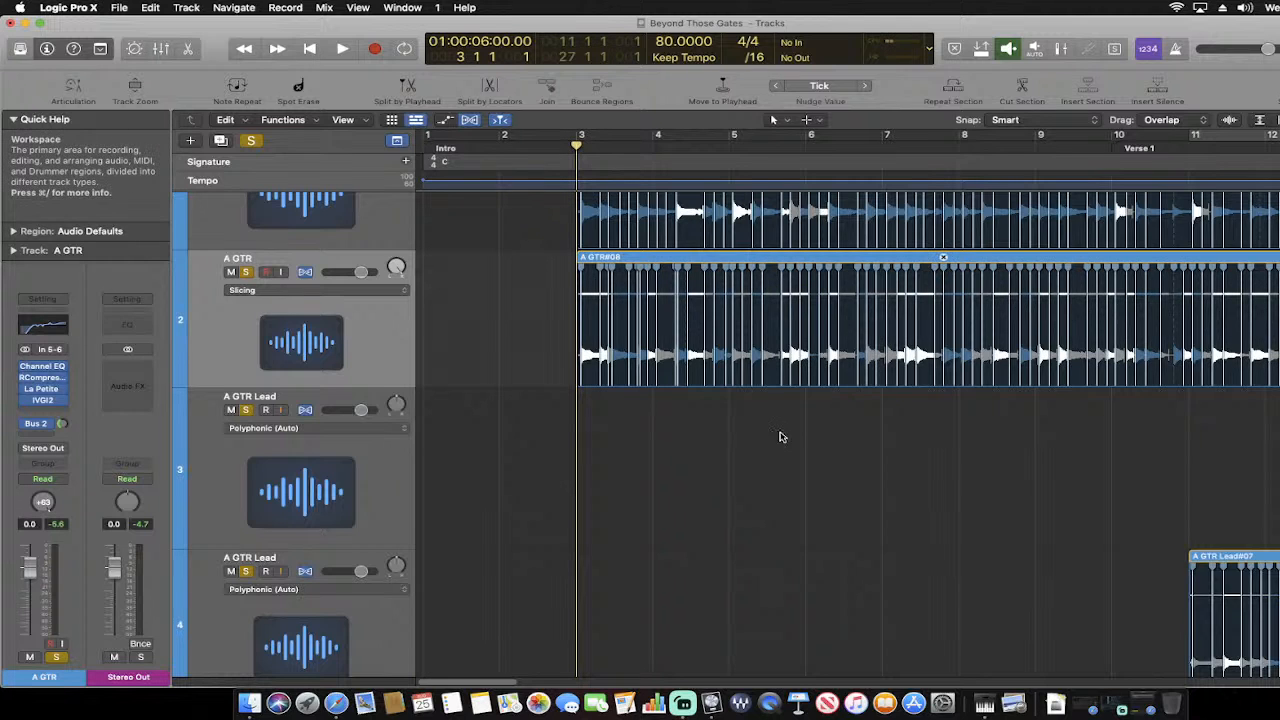
{"action": "key", "text": "space"}
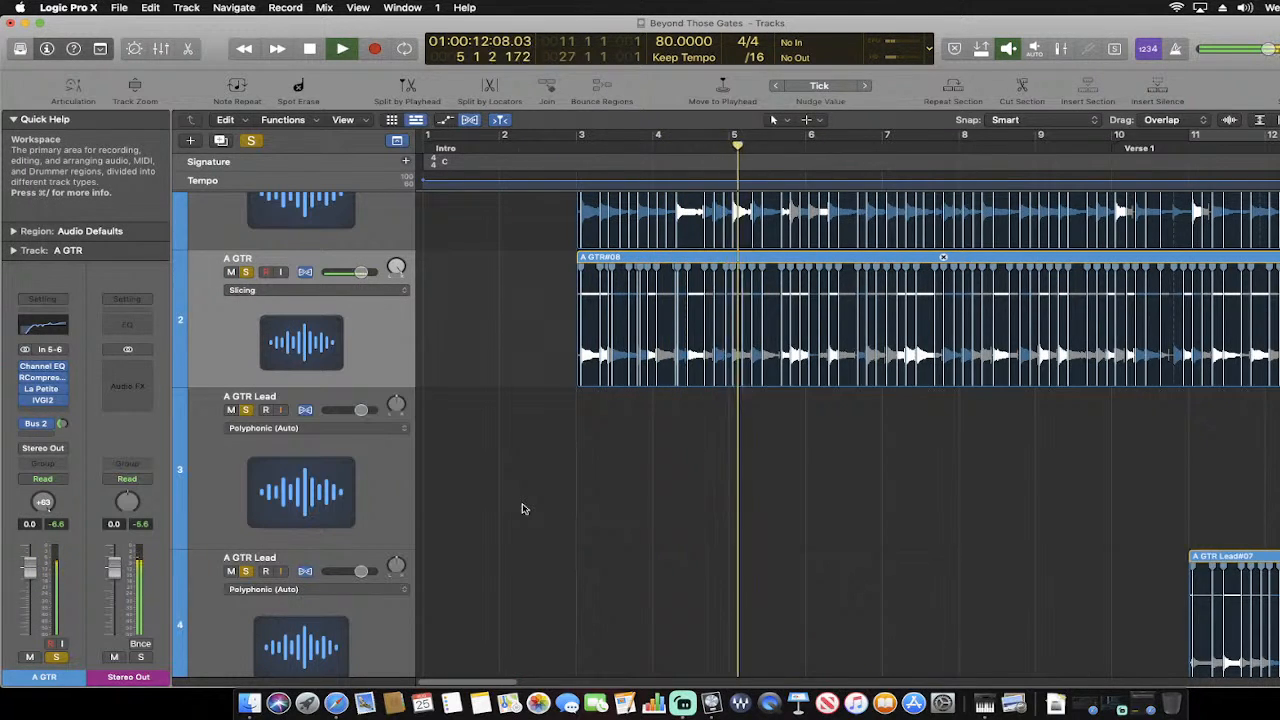
{"action": "key", "text": "space"}
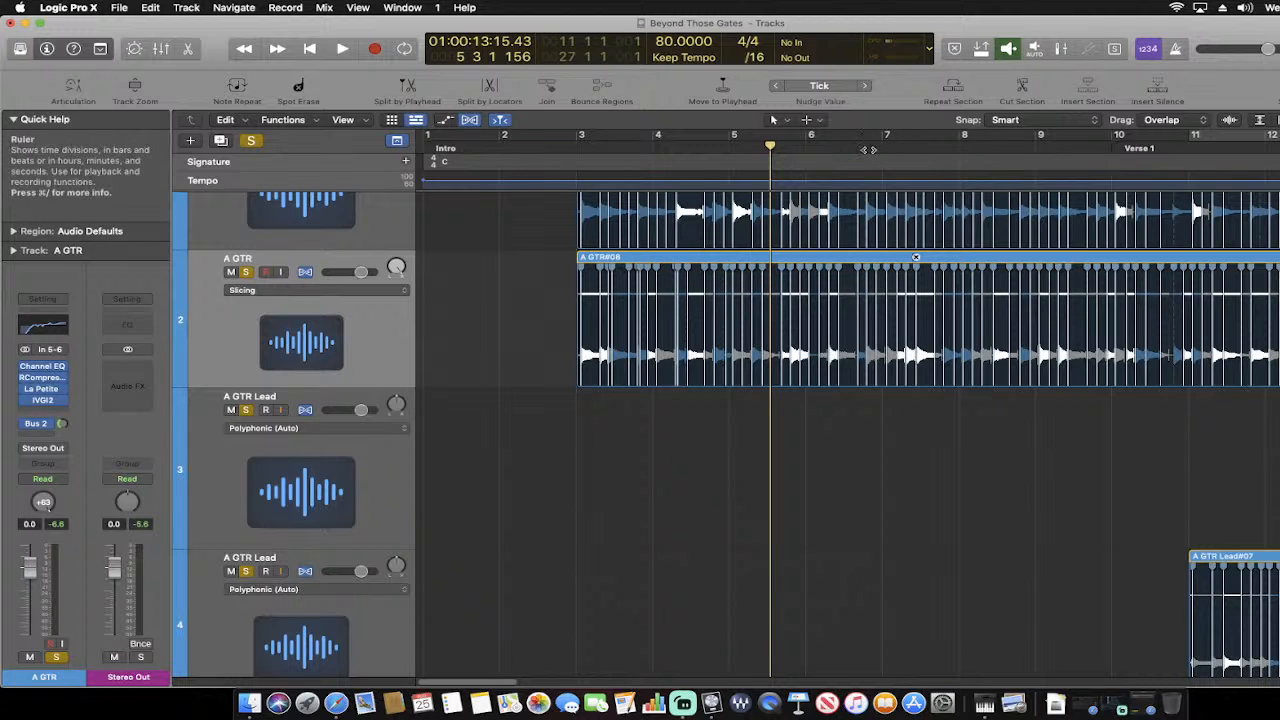
Return the playhead to bar 3 and play its first beat with the waveforms viewed up close
{"action": "left_click_drag", "start_coordinate": [772, 146], "coordinate": [576, 170]}
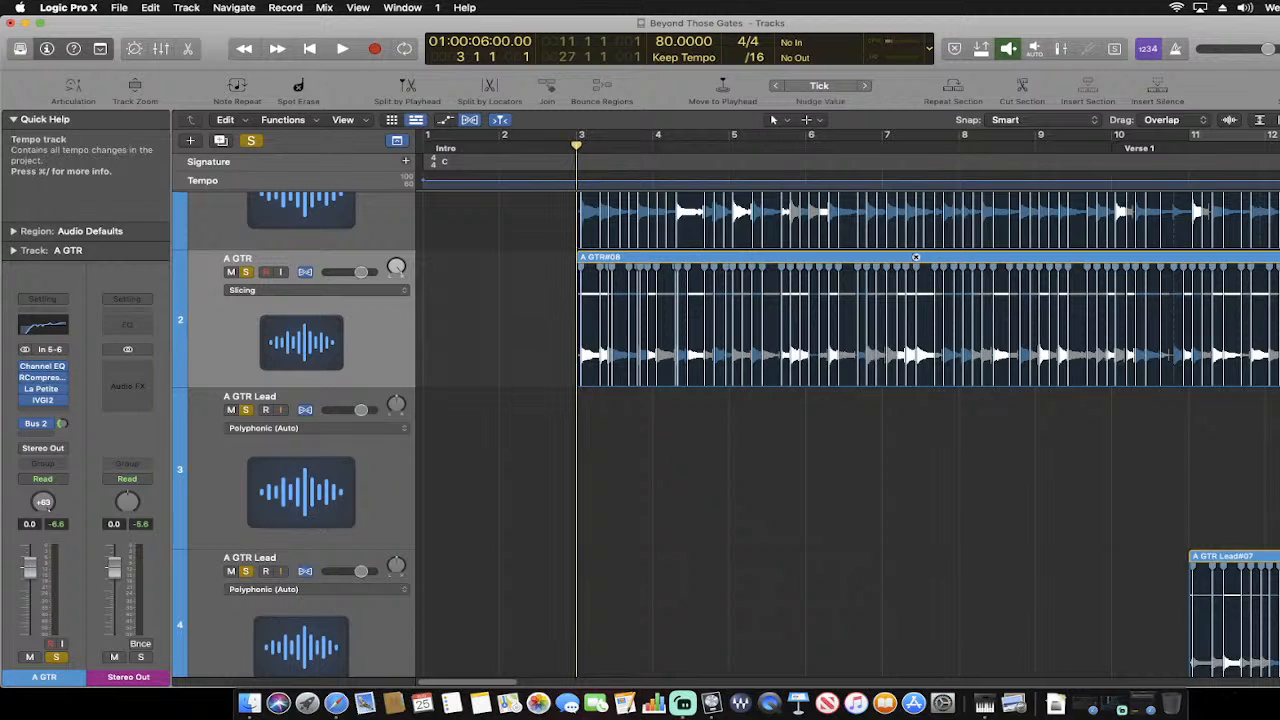
{"action": "key", "text": "super+Right"}
{"action": "key", "text": "super+Right"}
{"action": "key", "text": "super+Right"}
{"action": "key", "text": "super+Right"}
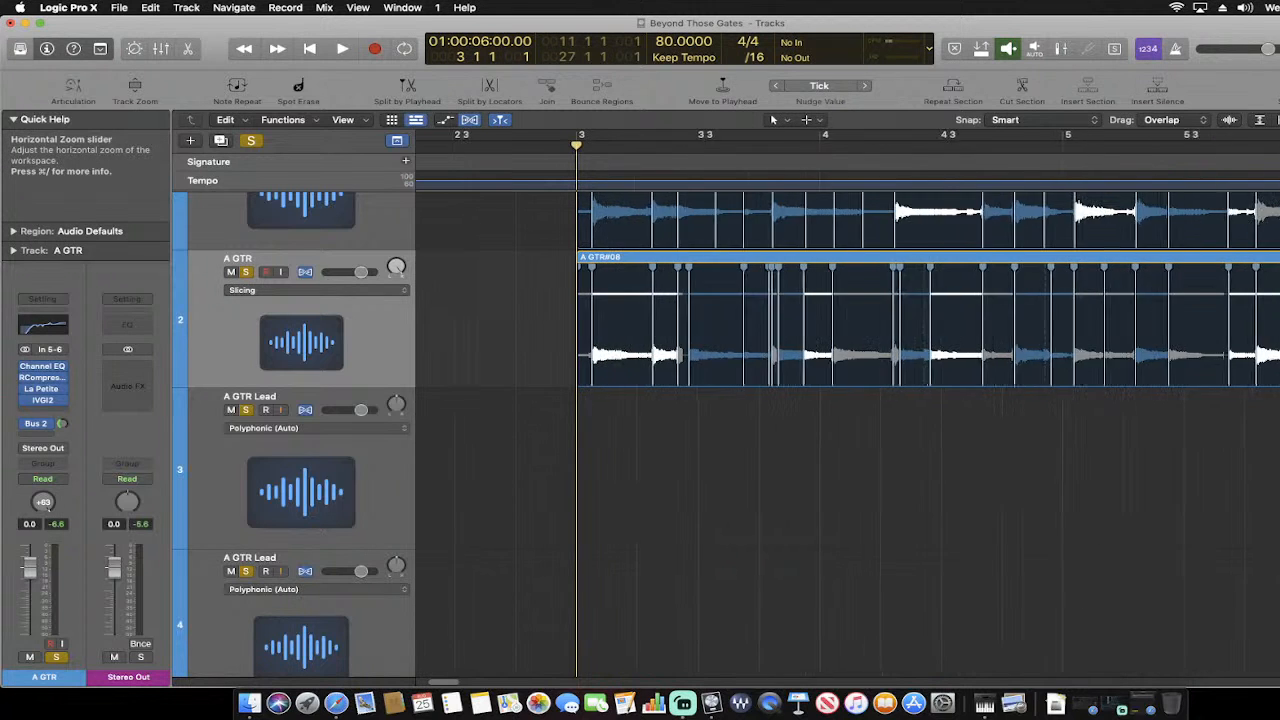
{"action": "key", "text": "super+Right"}
{"action": "key", "text": "super+Right"}
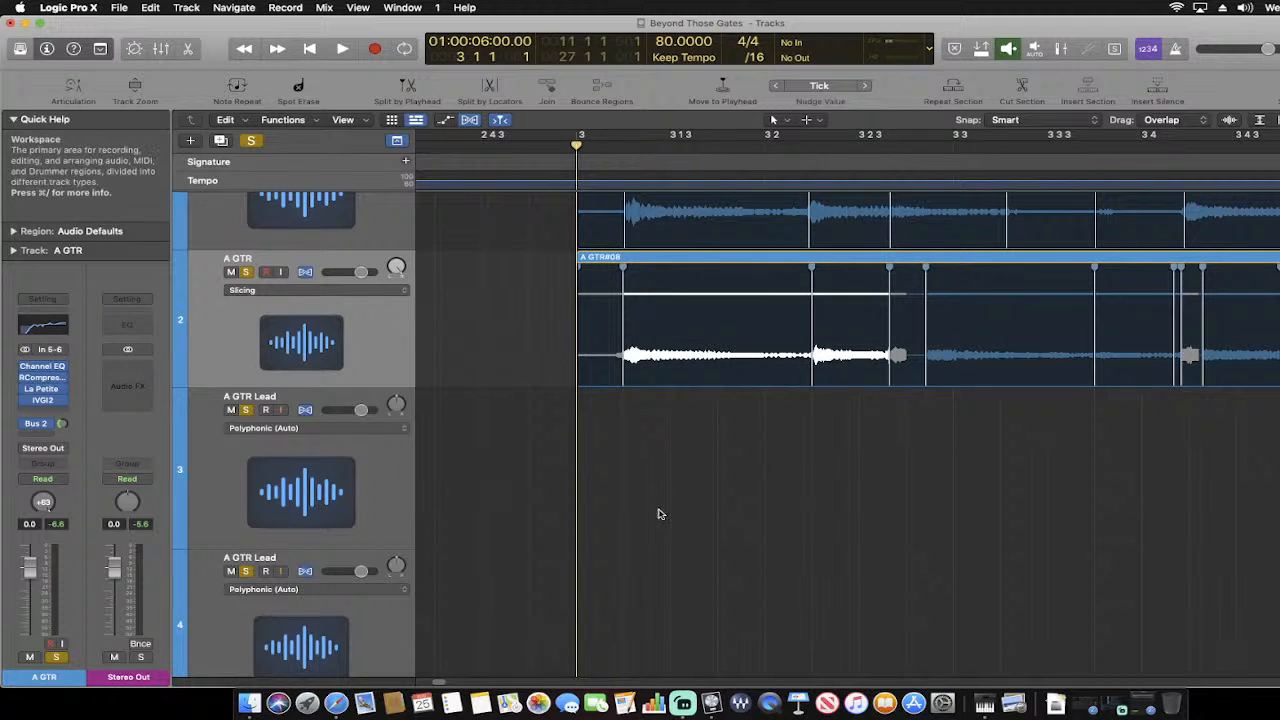
{"action": "key", "text": "space"}
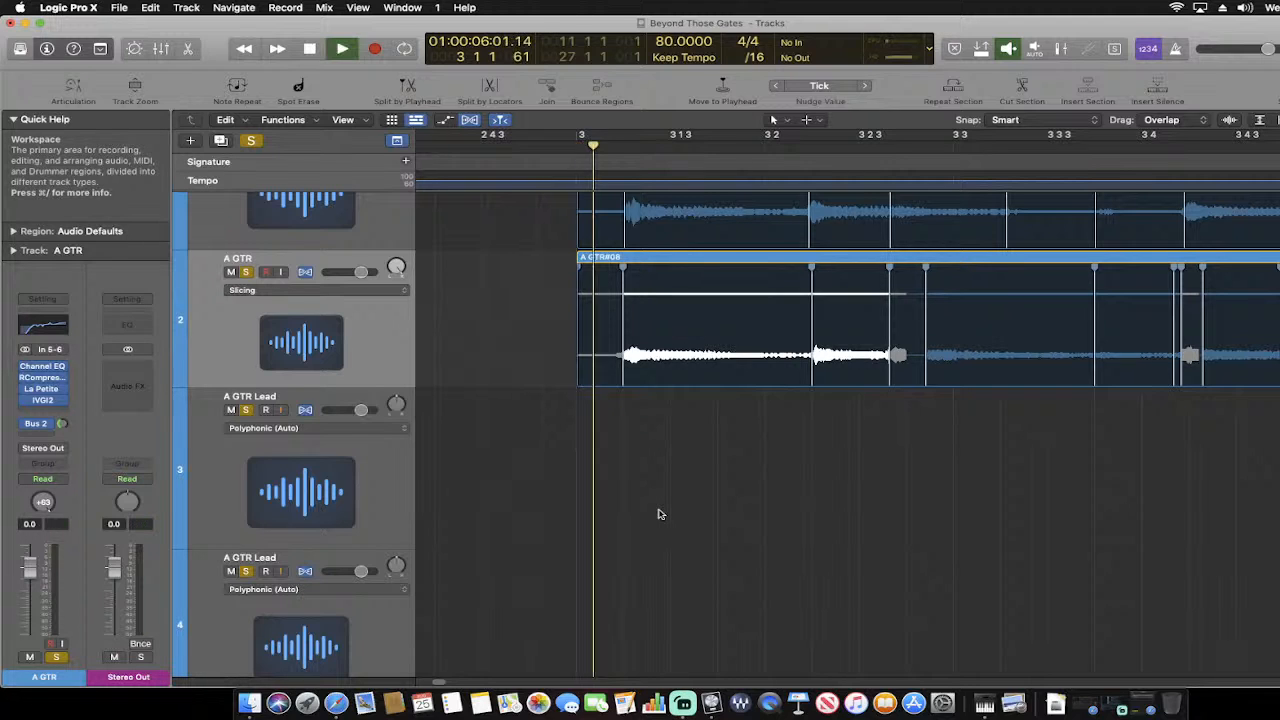
{"action": "key", "text": "space"}
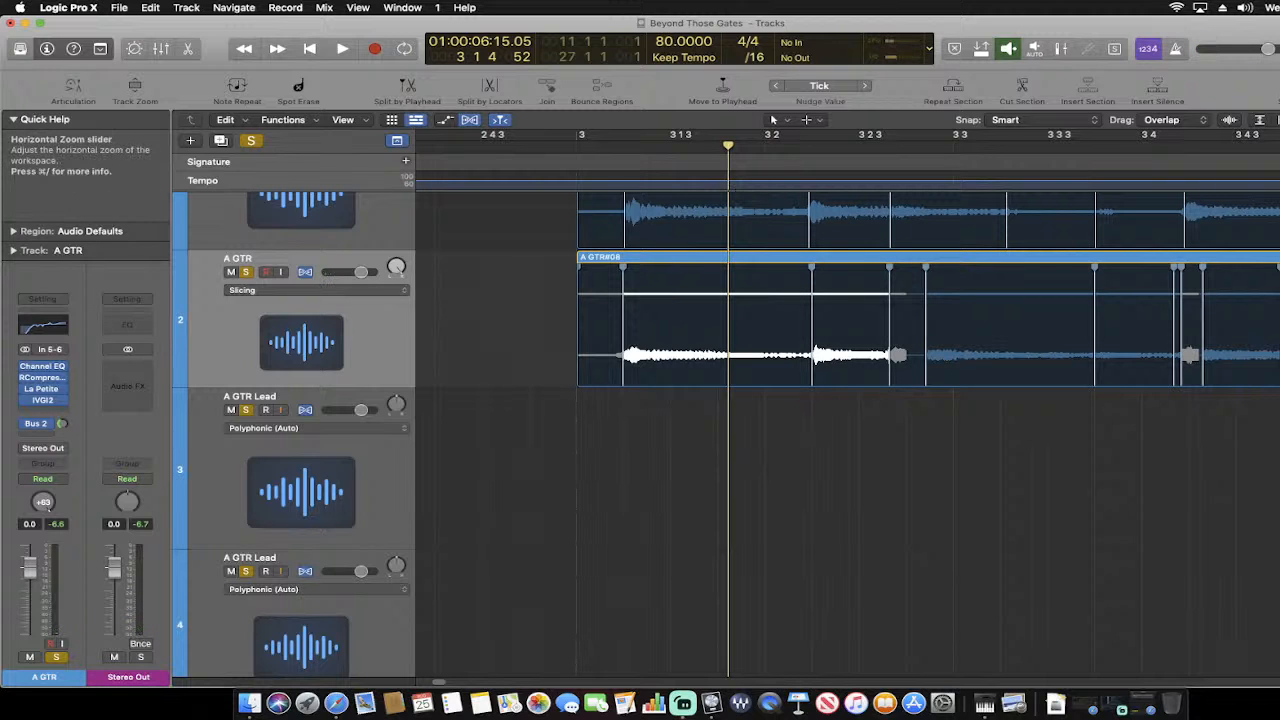
Move the A GTR#08 flex marker near 3 1 2 slightly later, matching the upper guitar's first transient
{"action": "key", "text": "super+Right"}
{"action": "key", "text": "super+Right"}
{"action": "key", "text": "super+Right"}
{"action": "key", "text": "super+Right"}
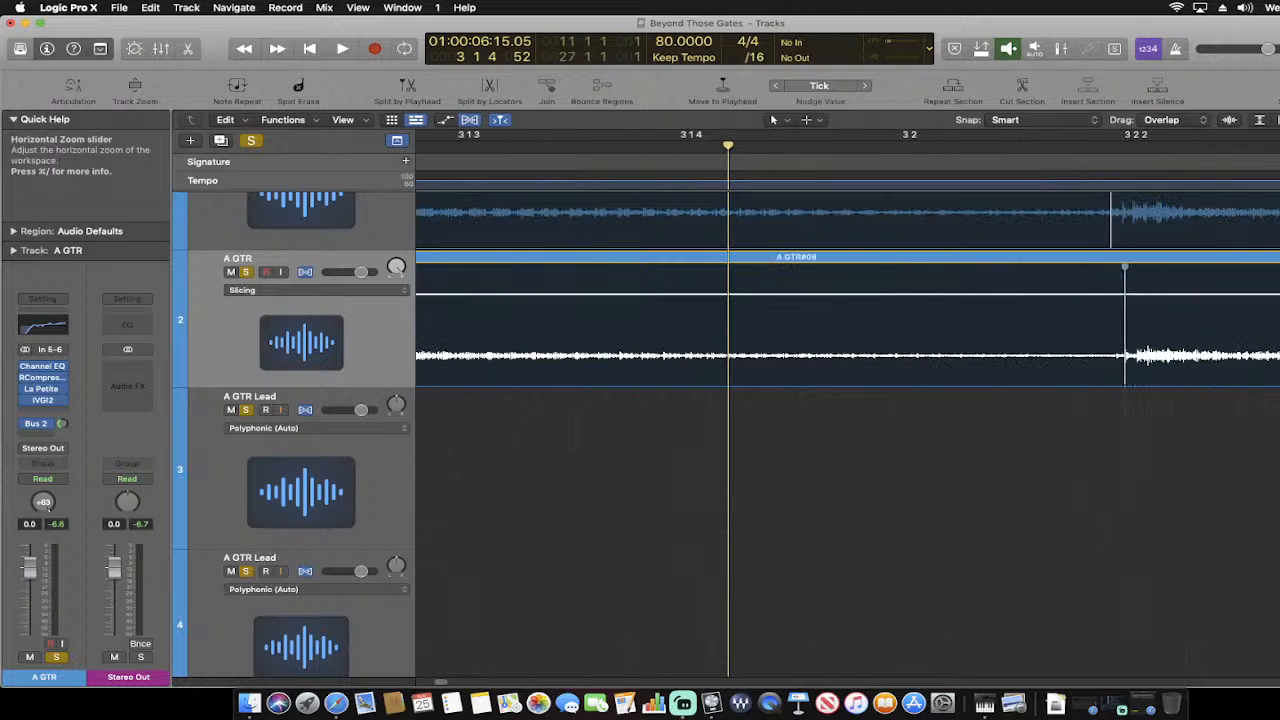
{"action": "key", "text": "super+Left"}
{"action": "key", "text": "super+Left"}
{"action": "key", "text": "super+Left"}
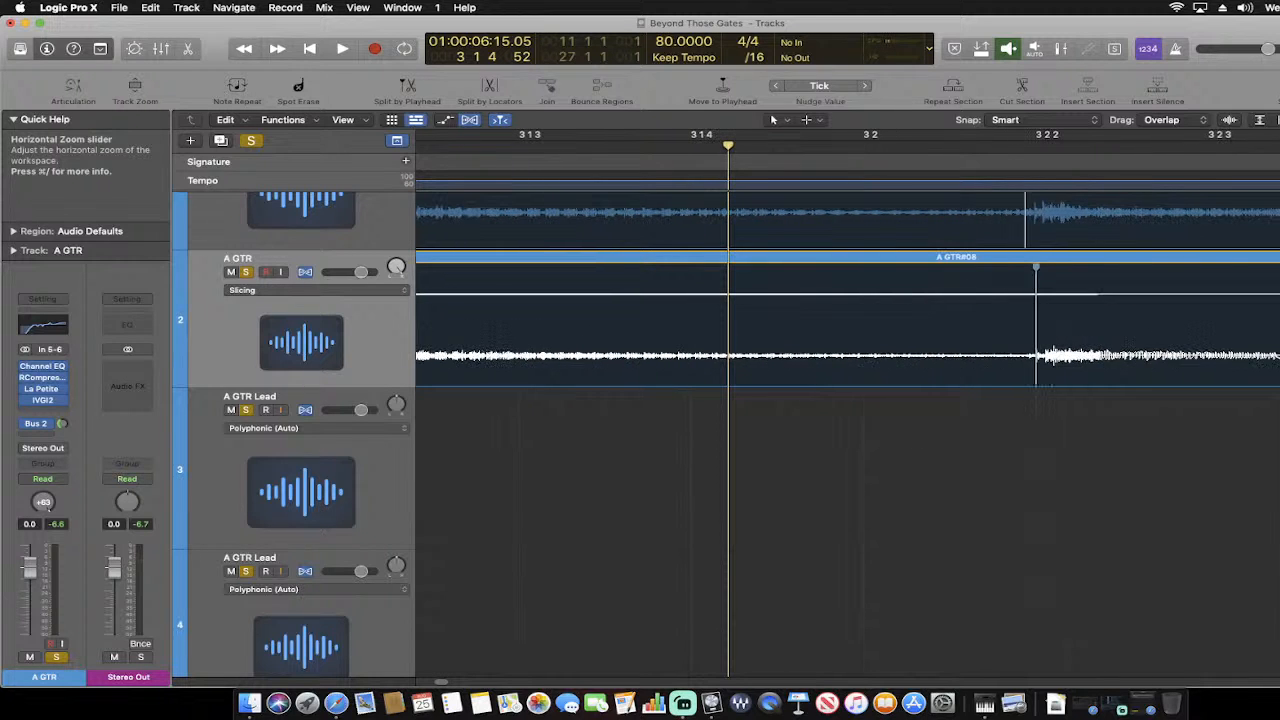
{"action": "key", "text": "super+Left"}
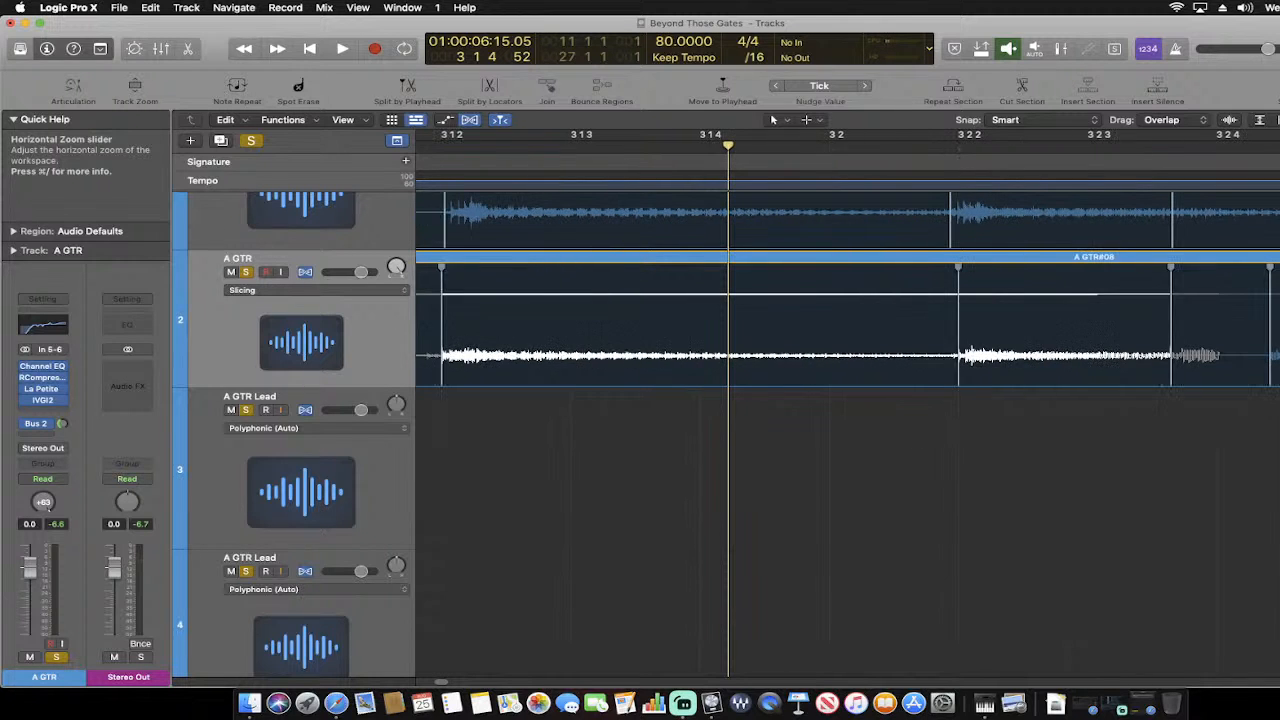
{"action": "left_click", "coordinate": [442, 333]}
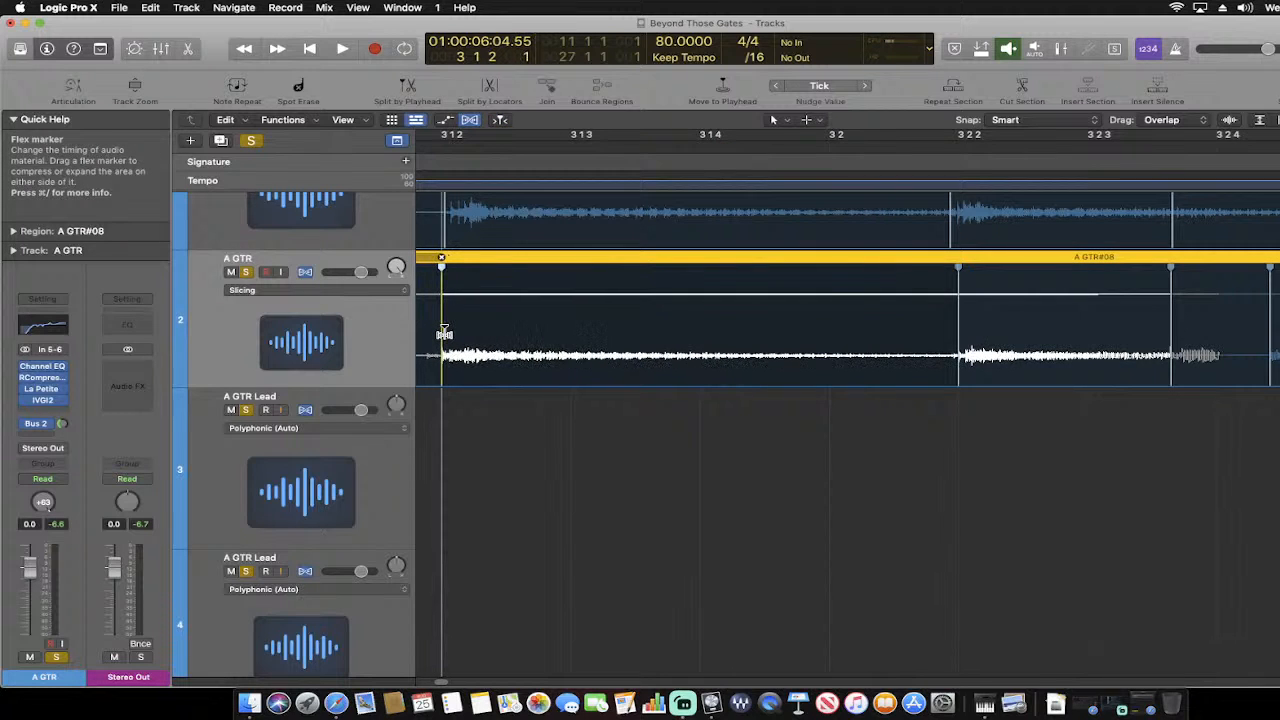
{"action": "key", "text": "space"}
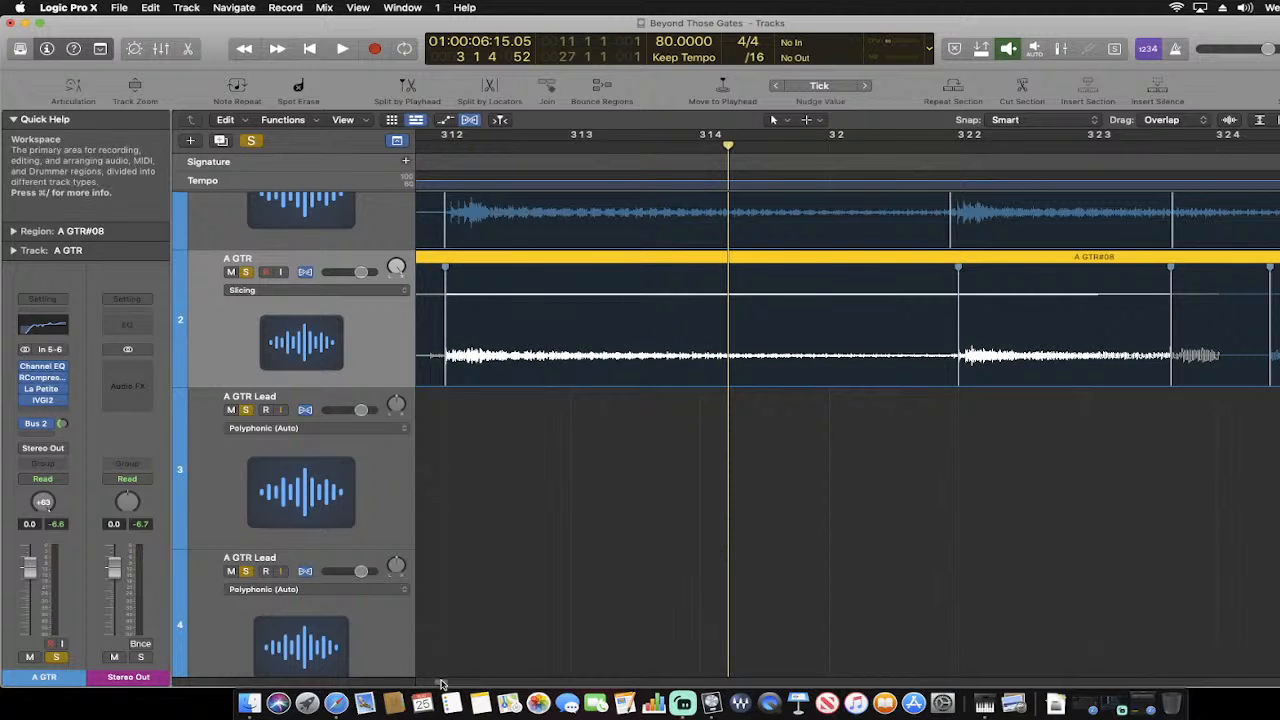
Move the A GTR#08 flex marker near 3 2 2 slightly earlier, matching the upper guitar's transient
{"action": "scroll", "coordinate": [441, 683], "scroll_direction": "right", "scroll_amount": 5}
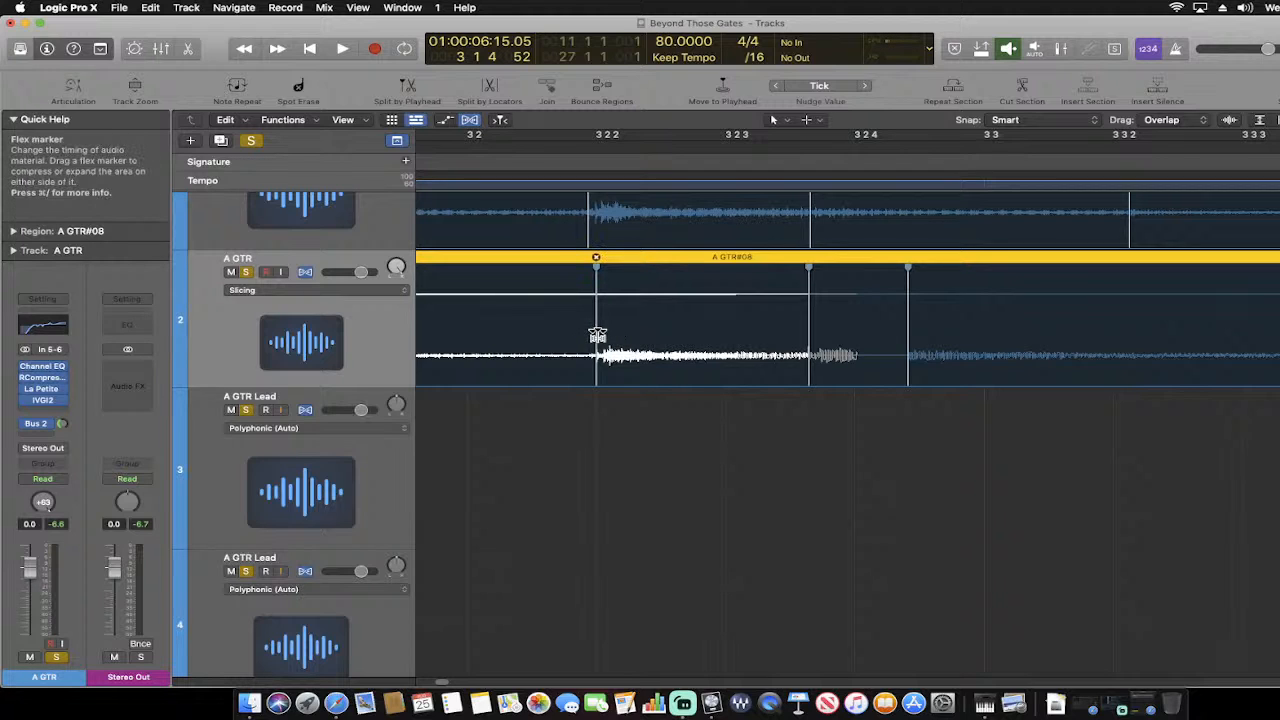
{"action": "left_click_drag", "start_coordinate": [597, 337], "coordinate": [590, 340]}
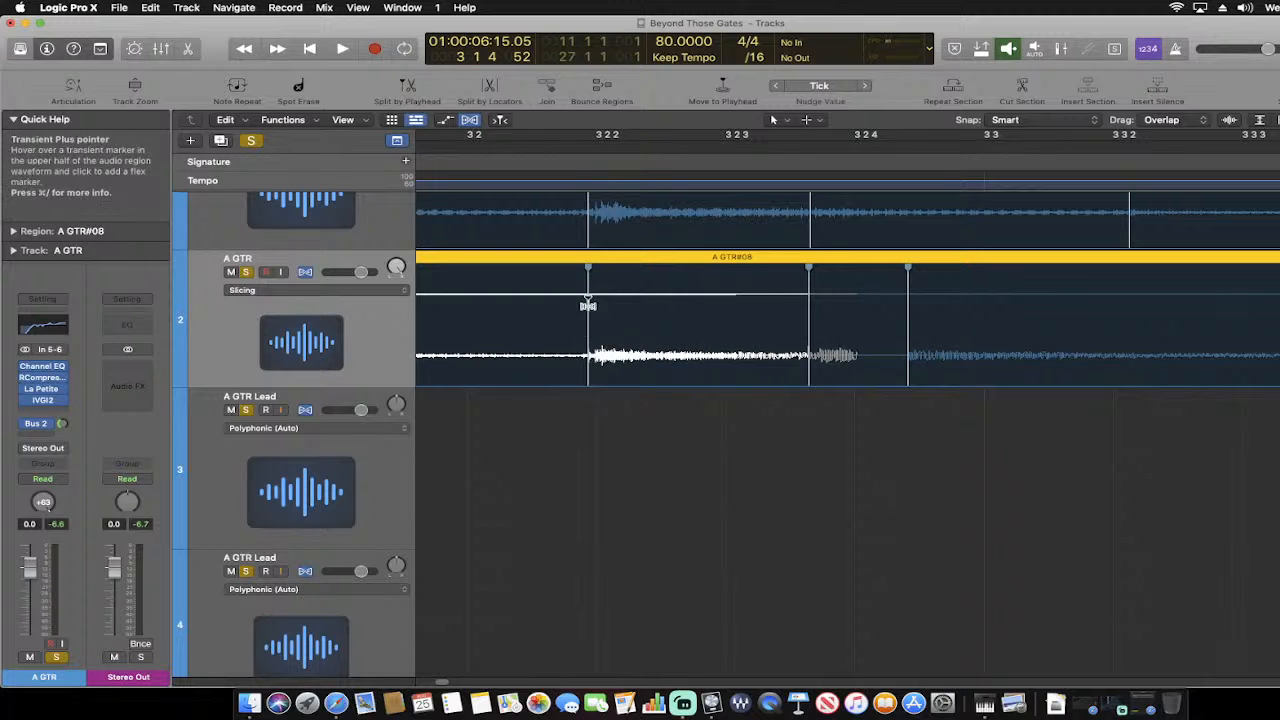
Delete the extra A GTR#08 flex marker just after 3 2 4, which has no counterpart on the upper guitar
{"action": "left_click", "coordinate": [808, 334]}
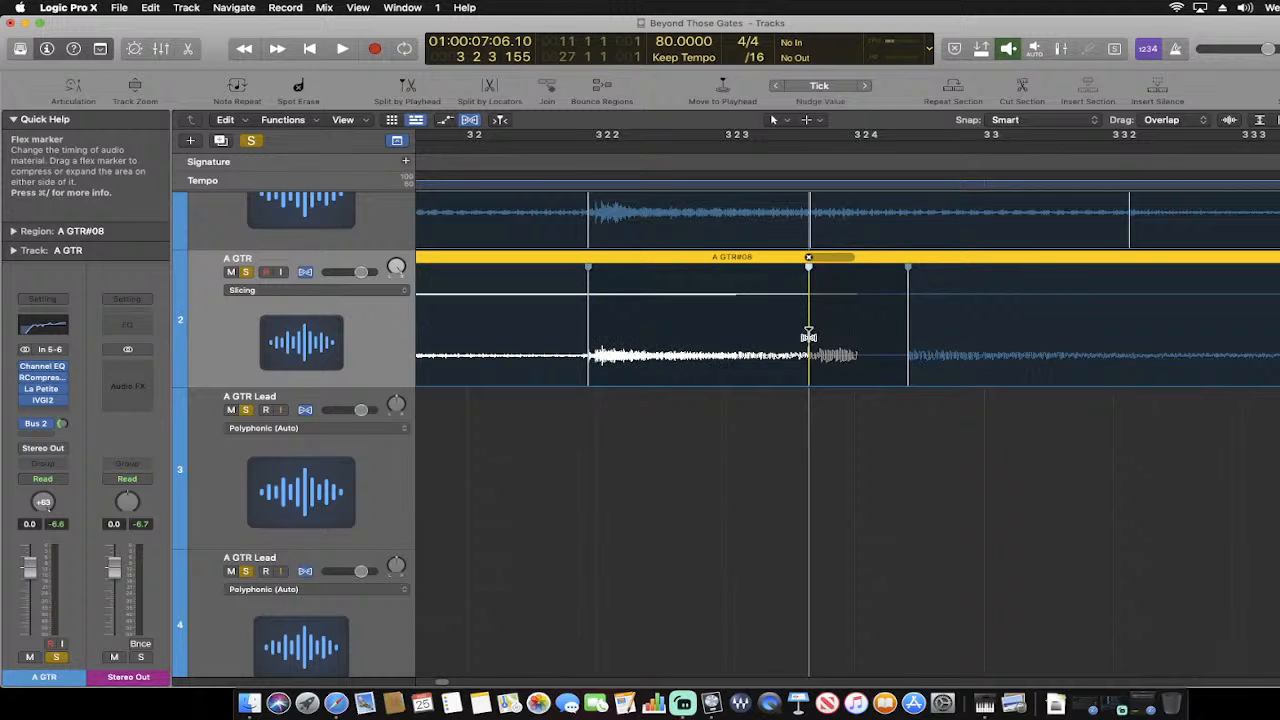
{"action": "scroll", "coordinate": [971, 314], "scroll_direction": "up", "scroll_amount": 3}
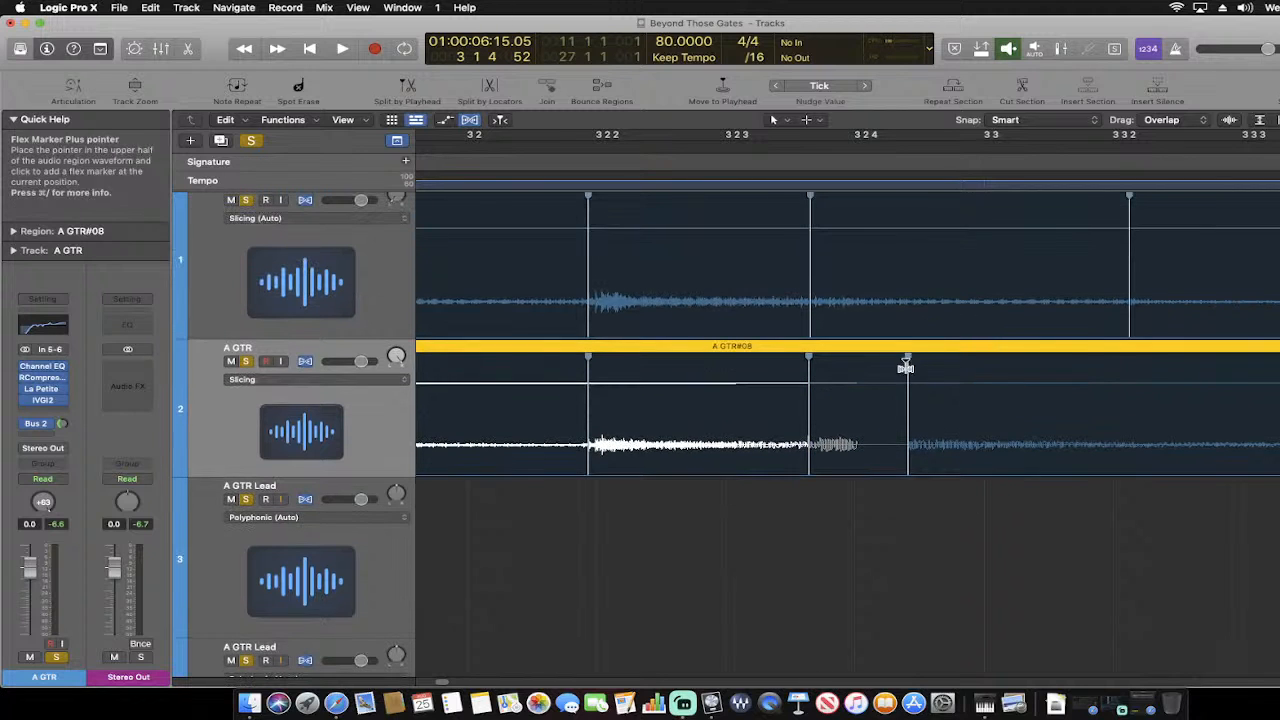
{"action": "double_click", "coordinate": [908, 352]}
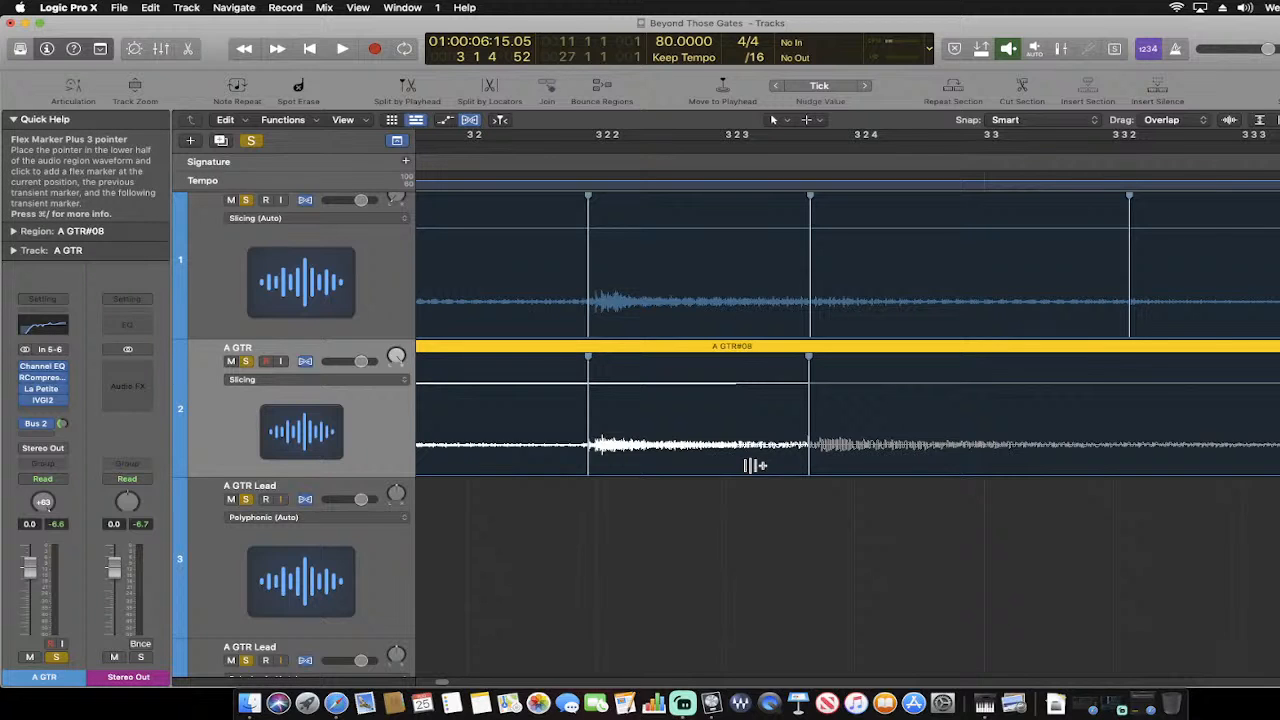
Restore the flex marker on the upper guitar's A GTR#02 region near 3 3 2, then reselect the A GTR#08 region
{"action": "scroll", "coordinate": [755, 465], "scroll_direction": "right", "scroll_amount": 5}
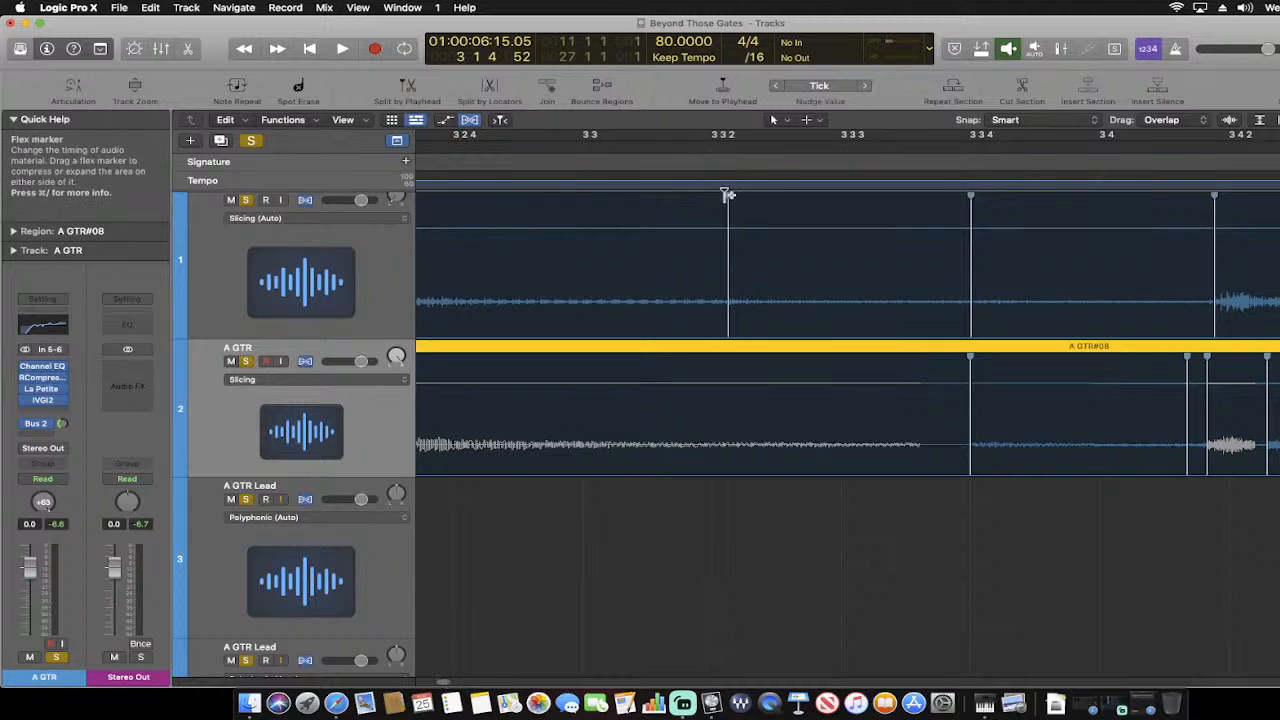
{"action": "scroll", "coordinate": [728, 195], "scroll_direction": "up", "scroll_amount": 1}
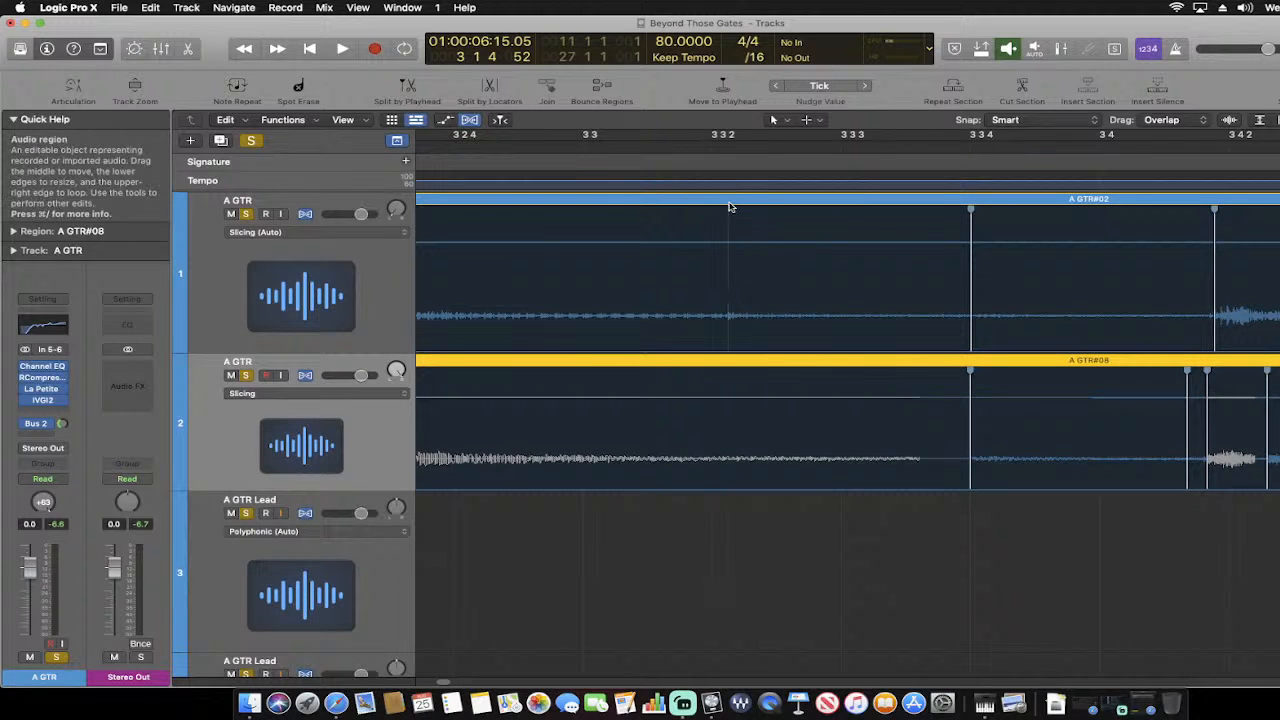
{"action": "left_click", "coordinate": [729, 322]}
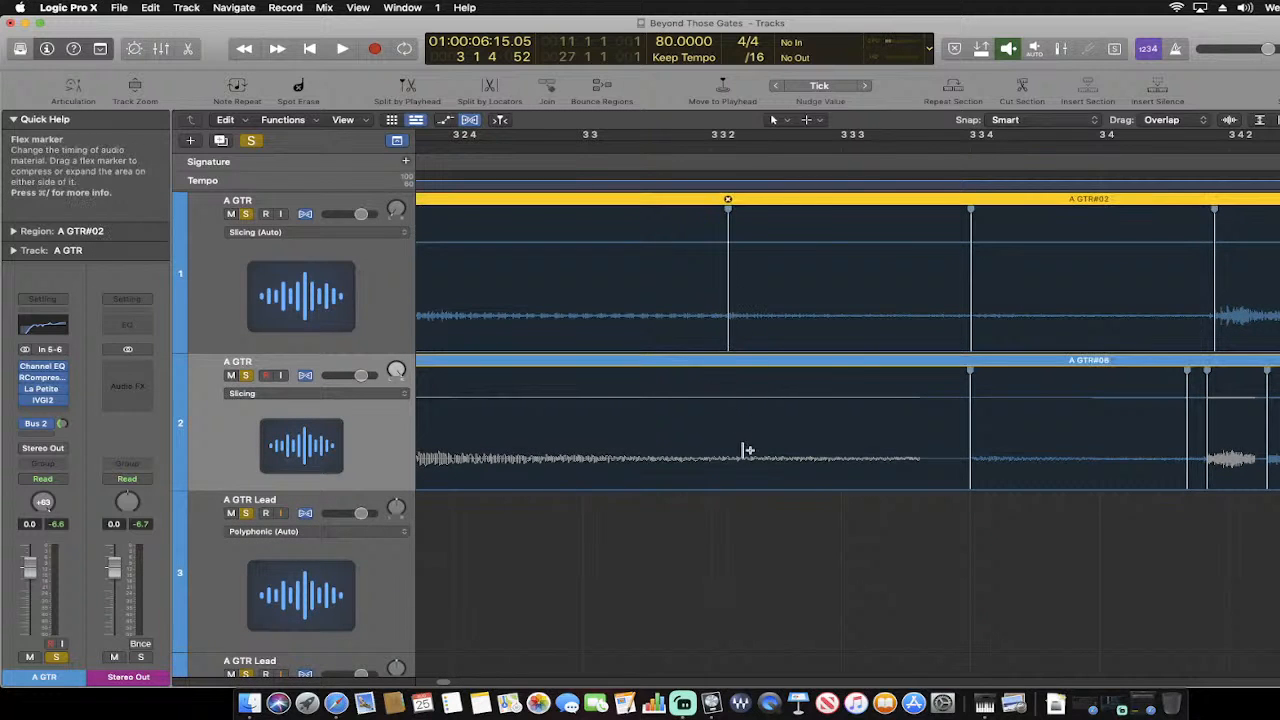
{"action": "left_click", "coordinate": [971, 439]}
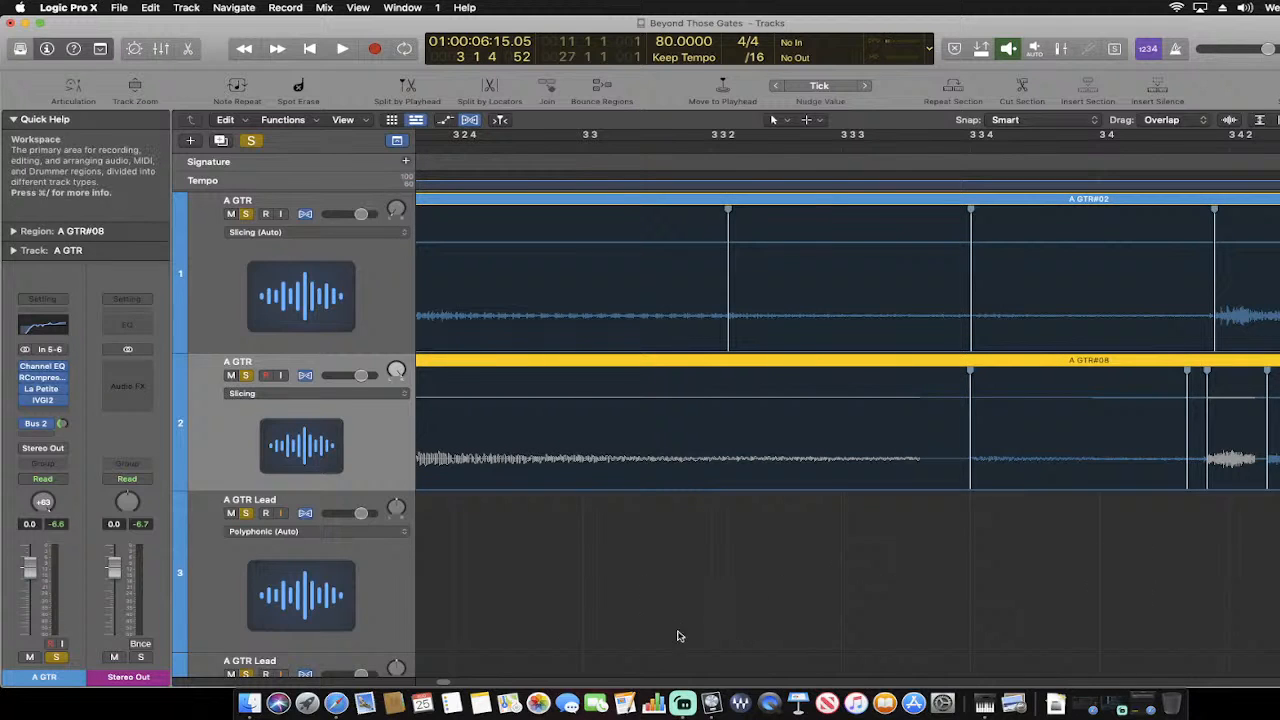
Move the A GTR#08 flex marker near 3 4 2 slightly later to match the upper guitar's transient, and delete the extra markers on either side
{"action": "scroll", "coordinate": [444, 684], "scroll_direction": "right", "scroll_amount": 5}
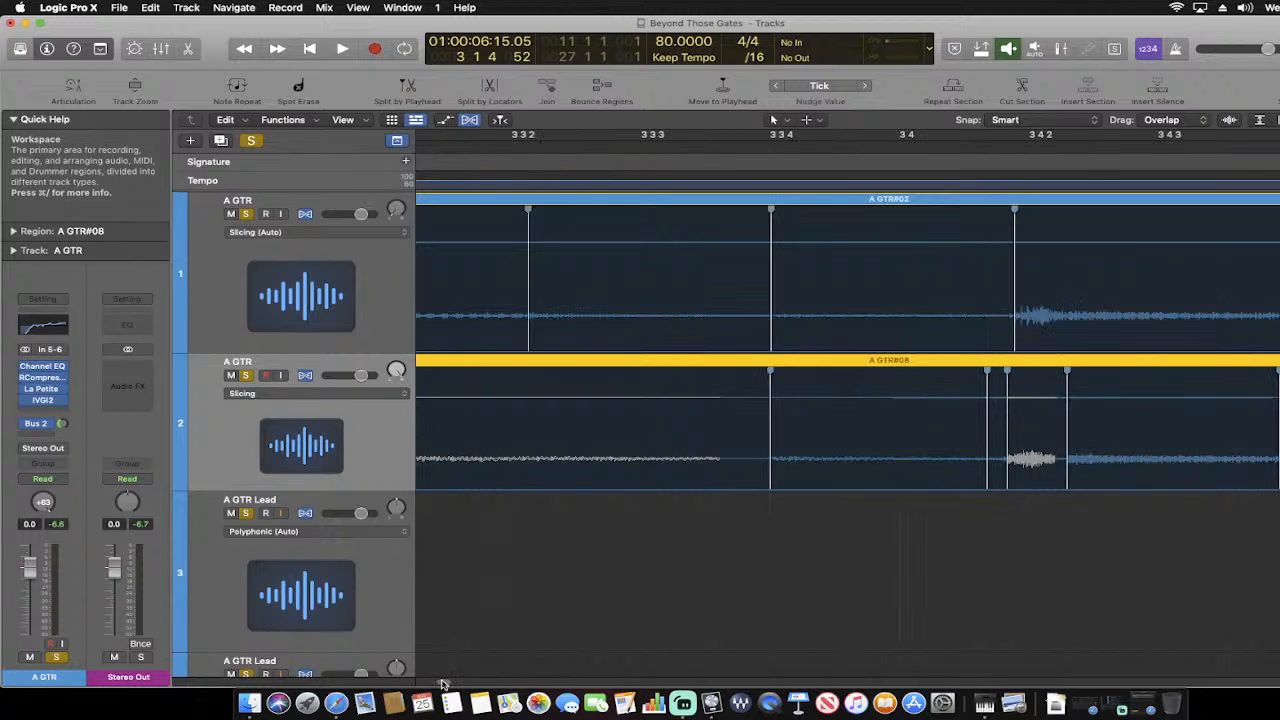
{"action": "scroll", "coordinate": [444, 684], "scroll_direction": "right", "scroll_amount": 5}
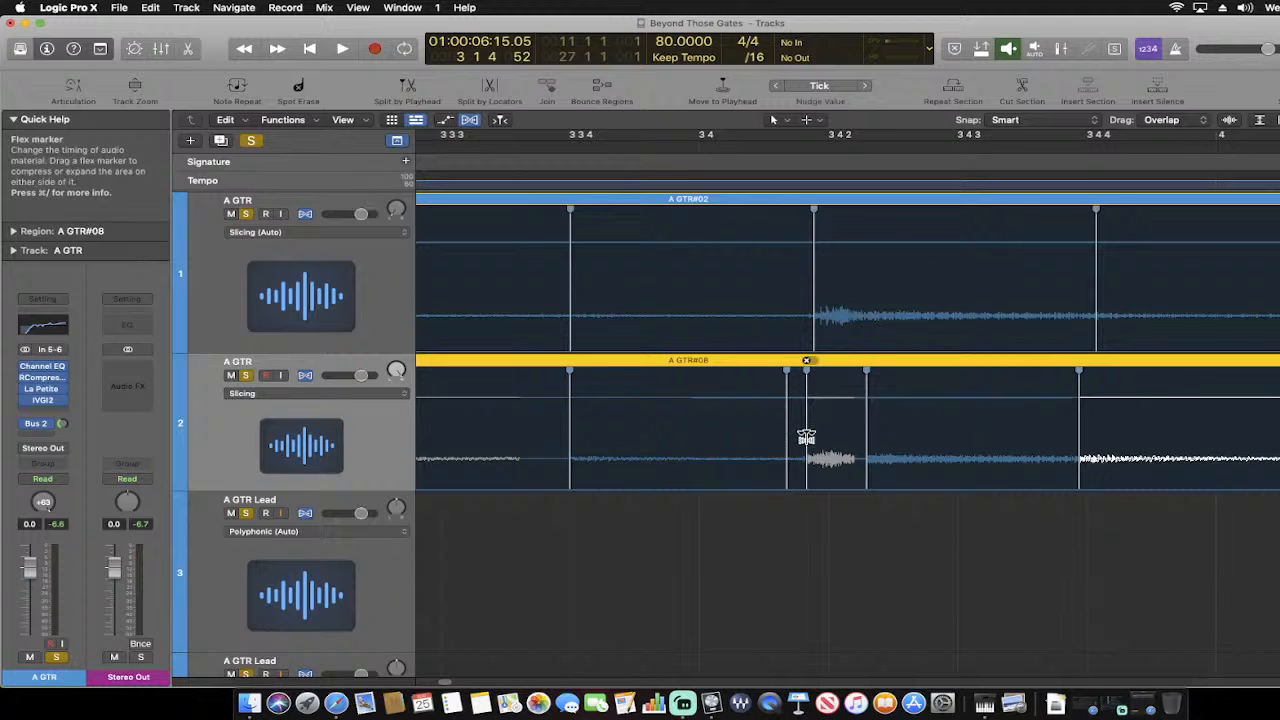
{"action": "left_click_drag", "start_coordinate": [805, 440], "coordinate": [814, 441]}
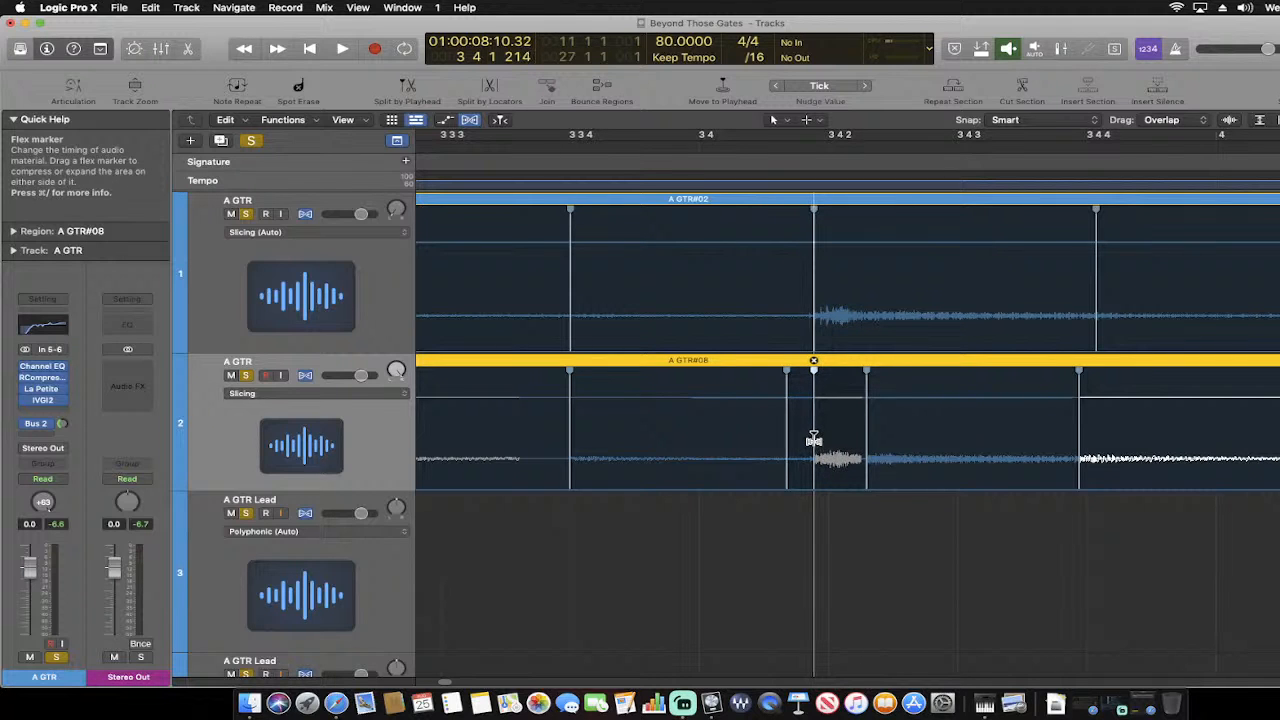
{"action": "left_click", "coordinate": [866, 361]}
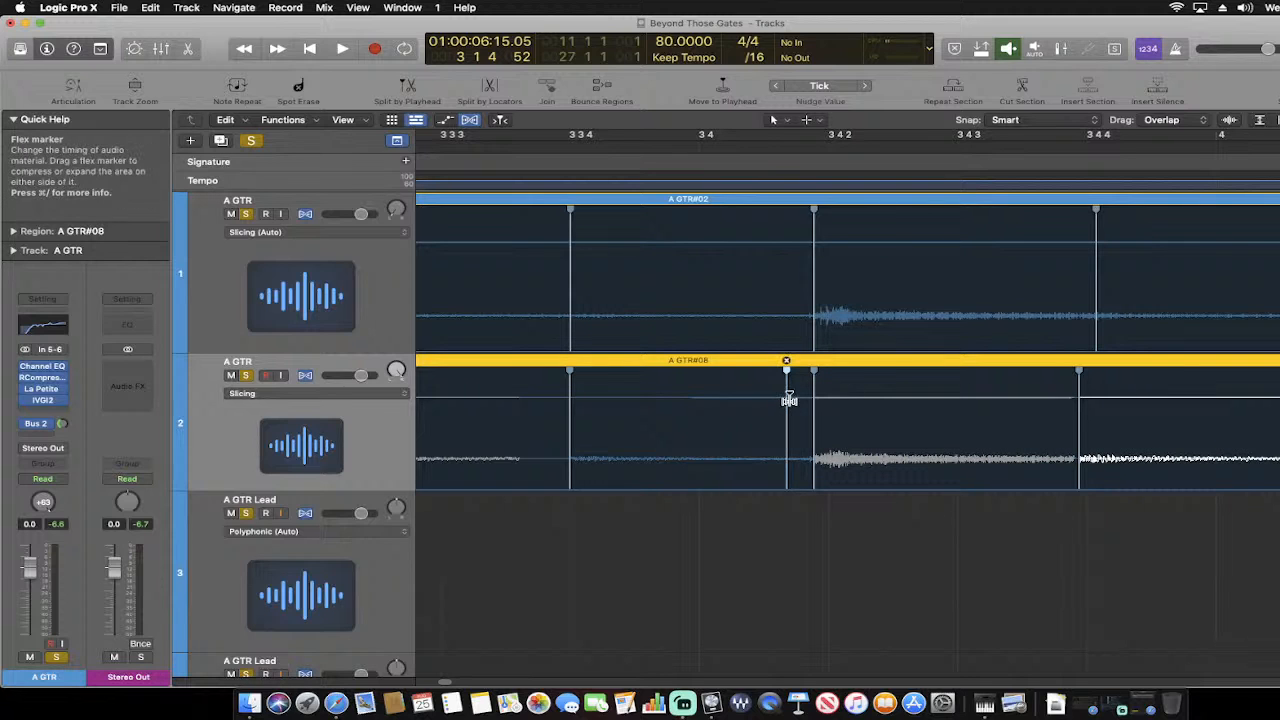
{"action": "left_click", "coordinate": [786, 362]}
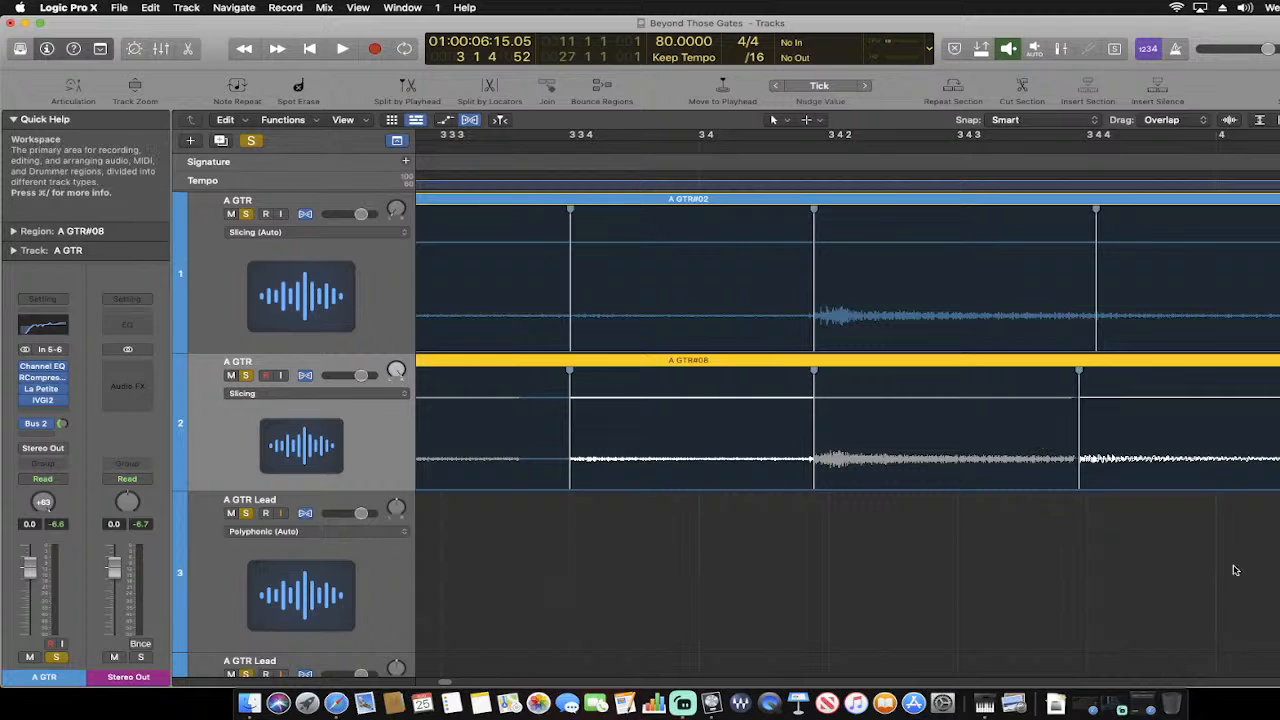
Move the A GTR#08 flex markers near 3 4 4 and just before 4 1 2 slightly later, matching the upper guitar's markers
{"action": "scroll", "coordinate": [445, 683], "scroll_direction": "right", "scroll_amount": 3}
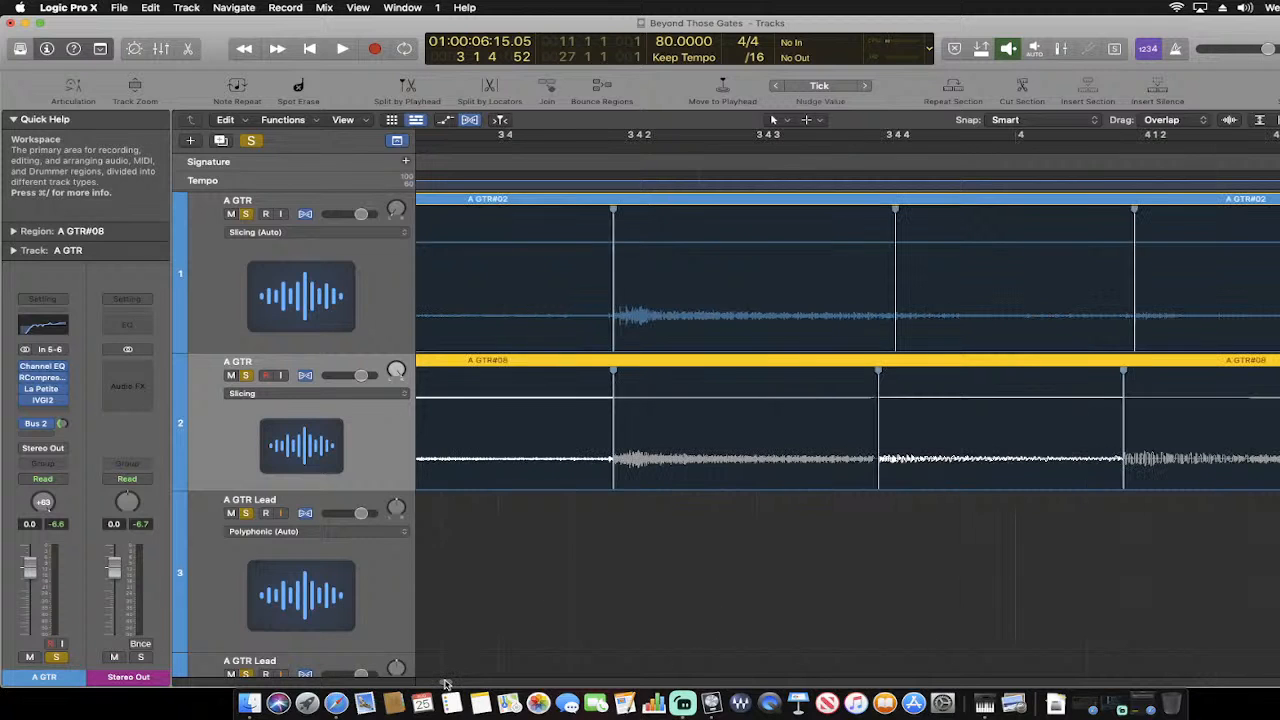
{"action": "left_click", "coordinate": [614, 433]}
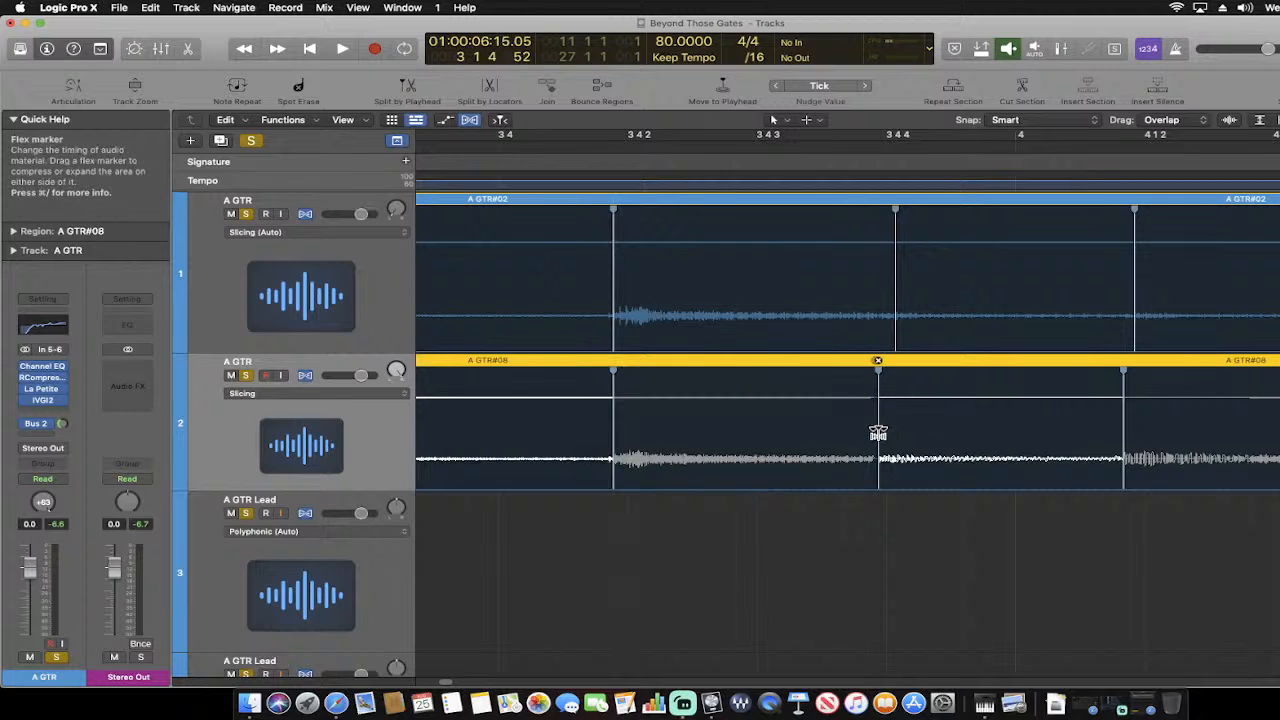
{"action": "left_click_drag", "start_coordinate": [878, 433], "coordinate": [894, 436]}
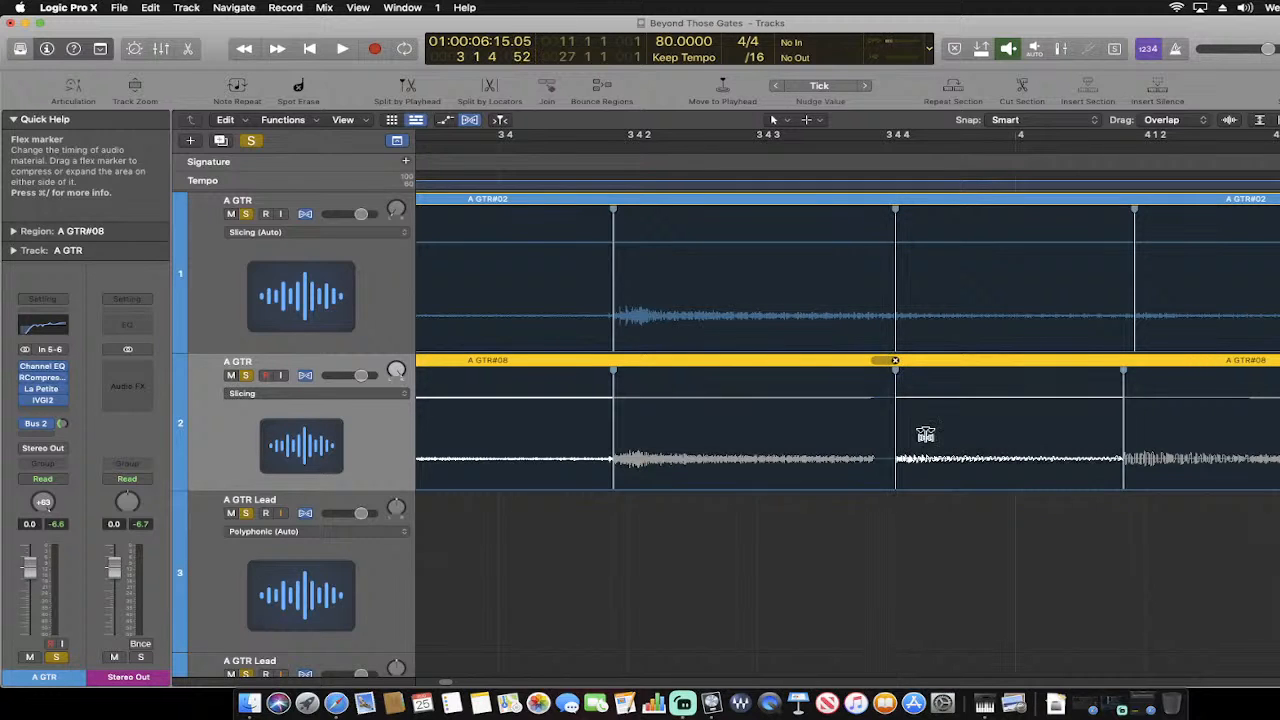
{"action": "left_click_drag", "start_coordinate": [1123, 441], "coordinate": [1135, 445]}
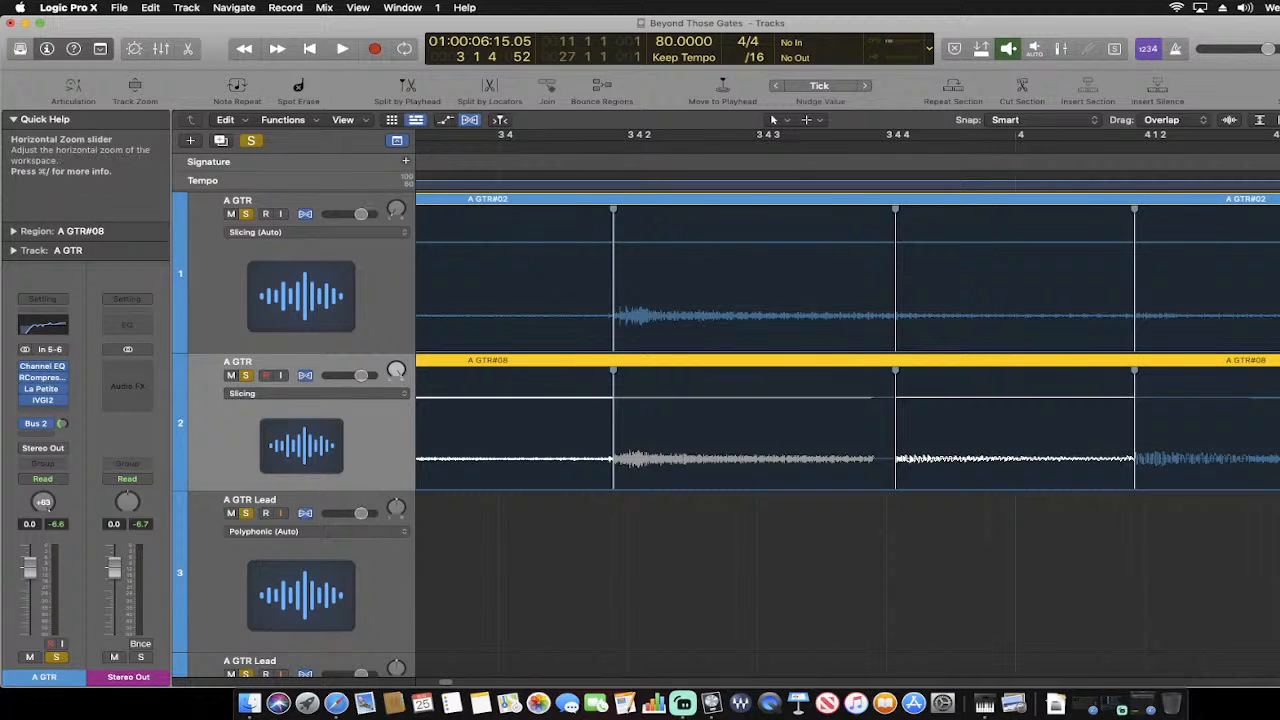
Return the playhead to the project start and move it to 3 1 2, where the guitars enter
{"action": "key", "text": "super+Left"}
{"action": "key", "text": "super+Left"}
{"action": "key", "text": "super+Left"}
{"action": "key", "text": "super+Left"}
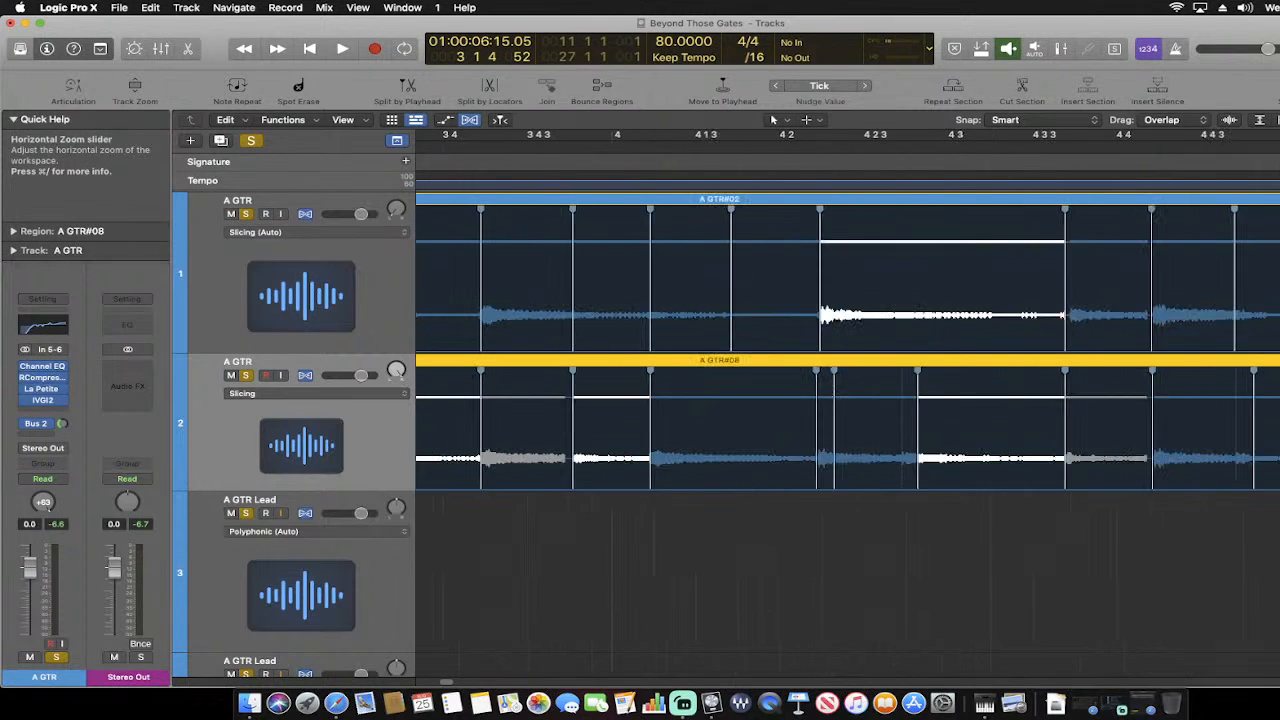
{"action": "left_click", "coordinate": [310, 48]}
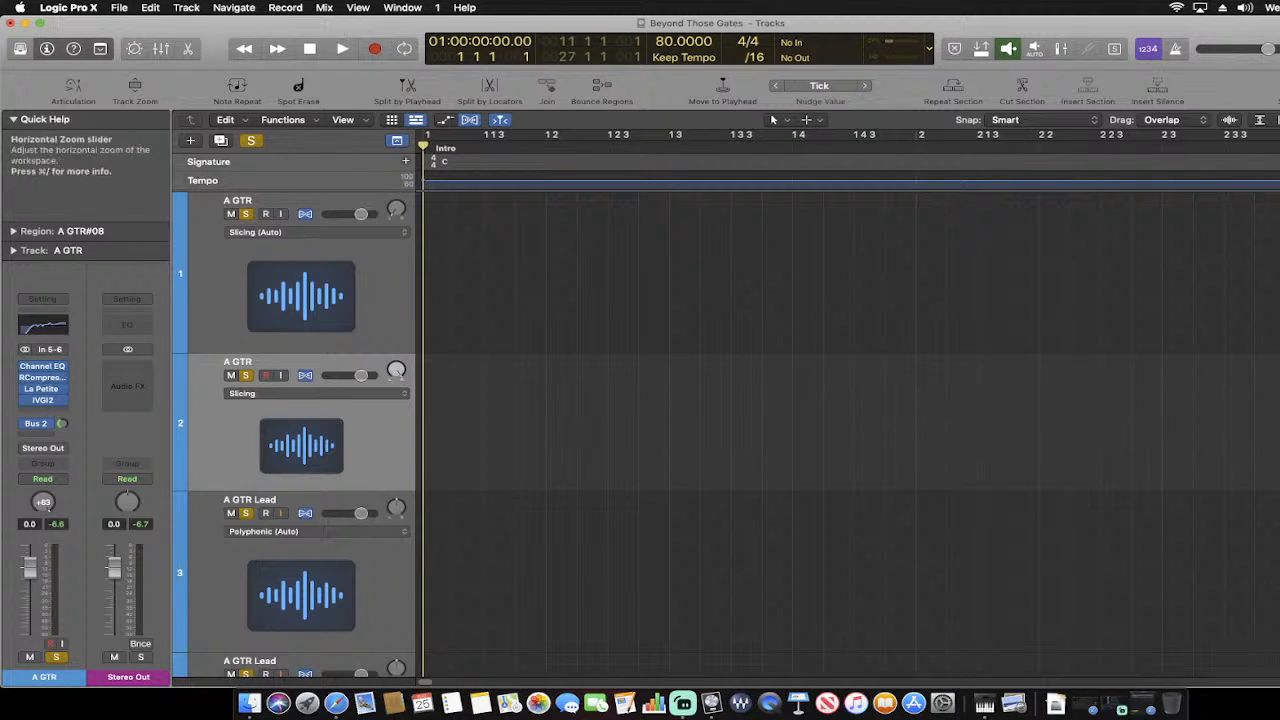
{"action": "key", "text": "super+Left"}
{"action": "key", "text": "super+Left"}
{"action": "key", "text": "super+Left"}
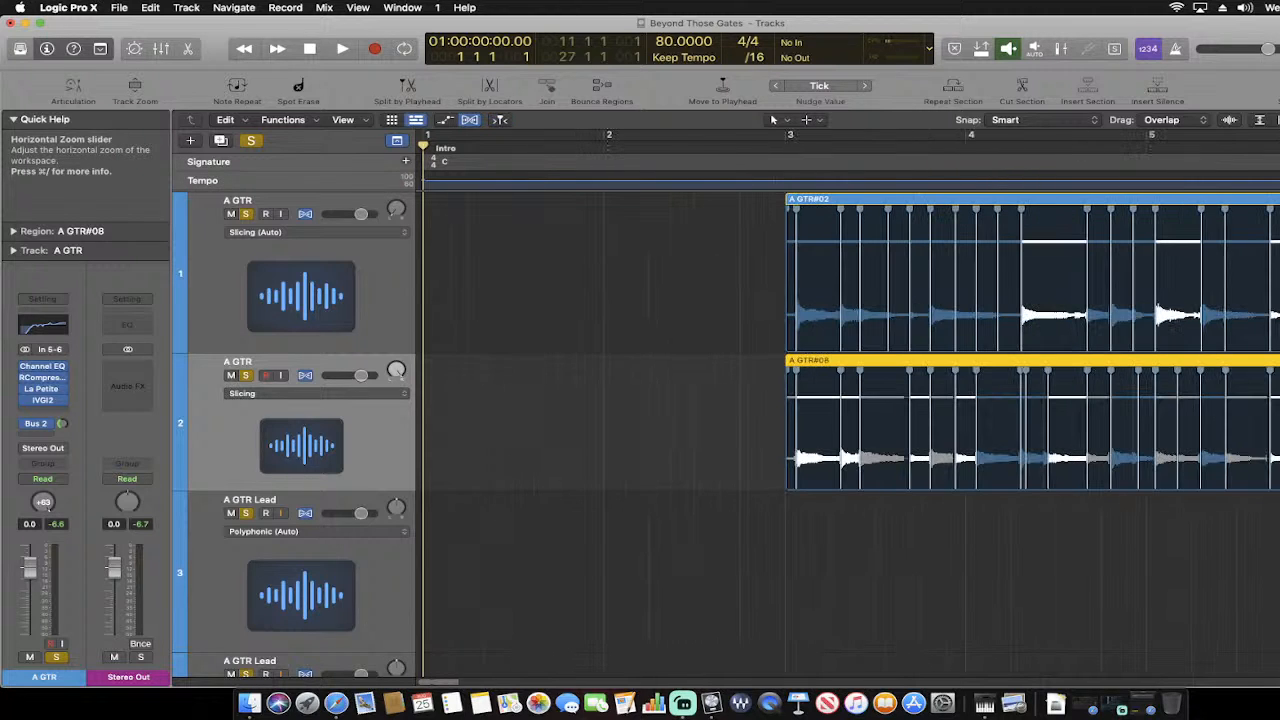
{"action": "left_click_drag", "start_coordinate": [430, 147], "coordinate": [796, 147]}
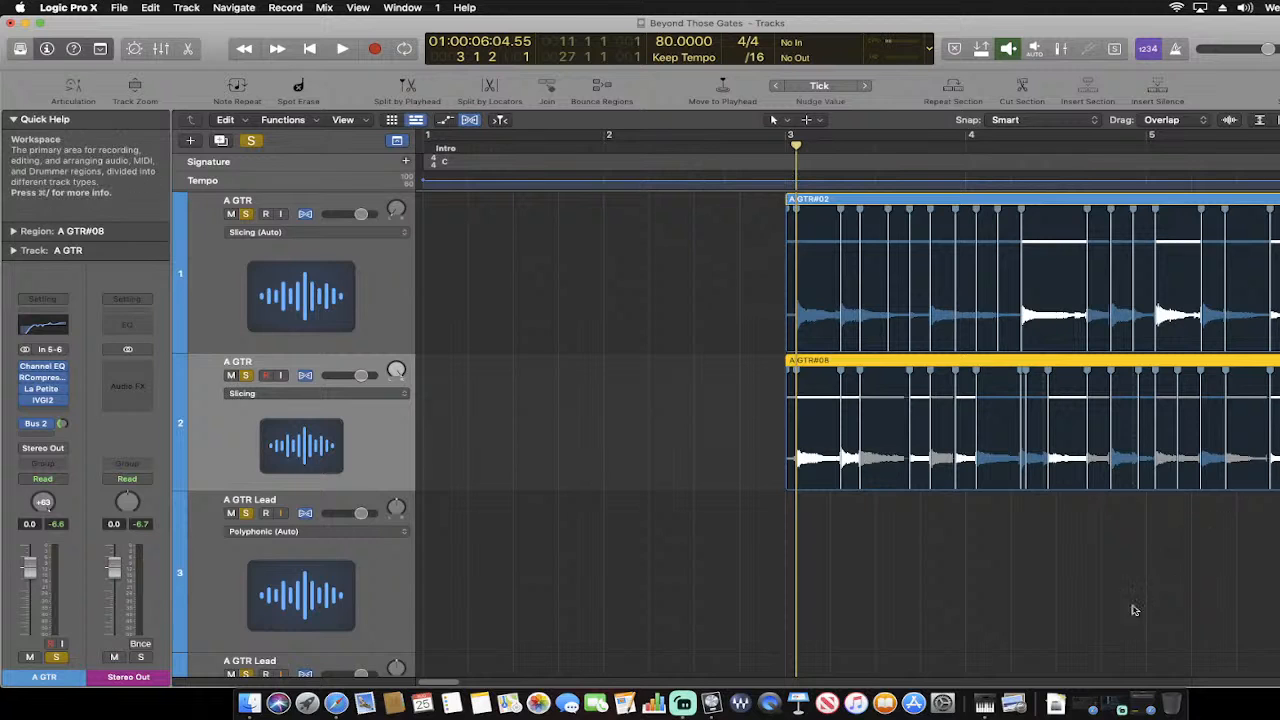
Check the YouTube live chat in Safari for messages and minimize its window
{"action": "left_click", "coordinate": [1141, 705]}
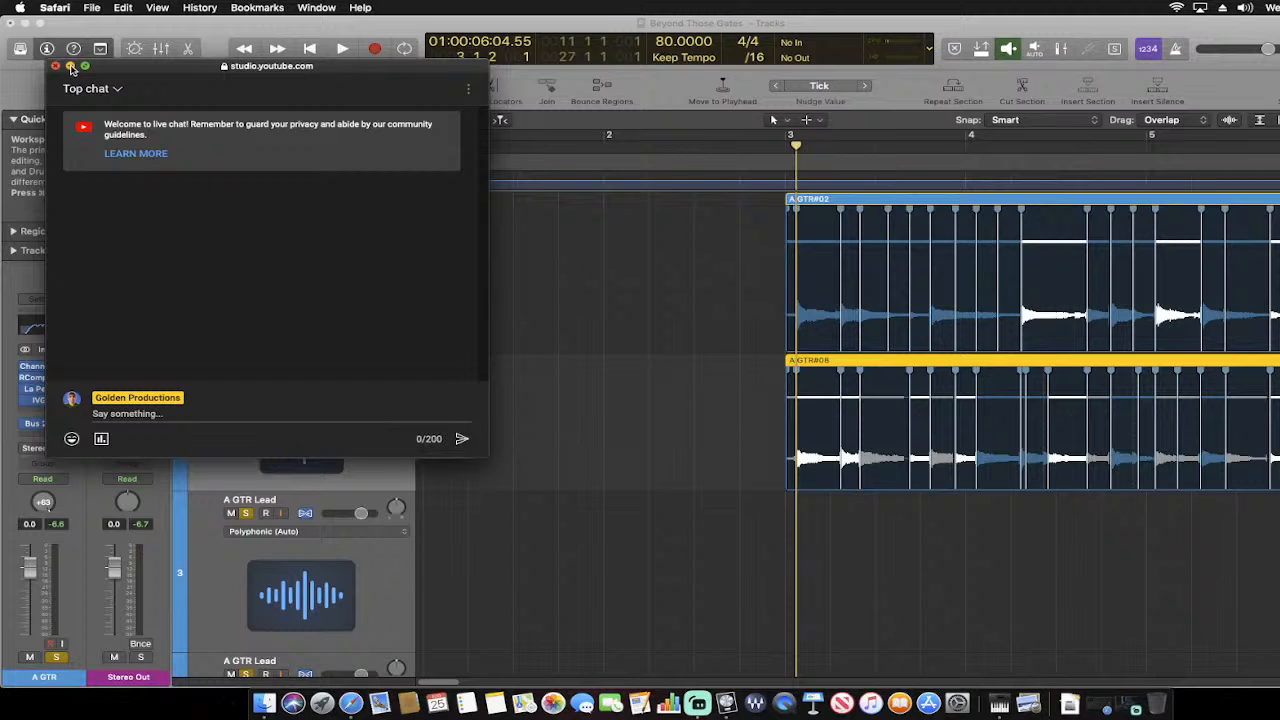
{"action": "left_click", "coordinate": [70, 66]}
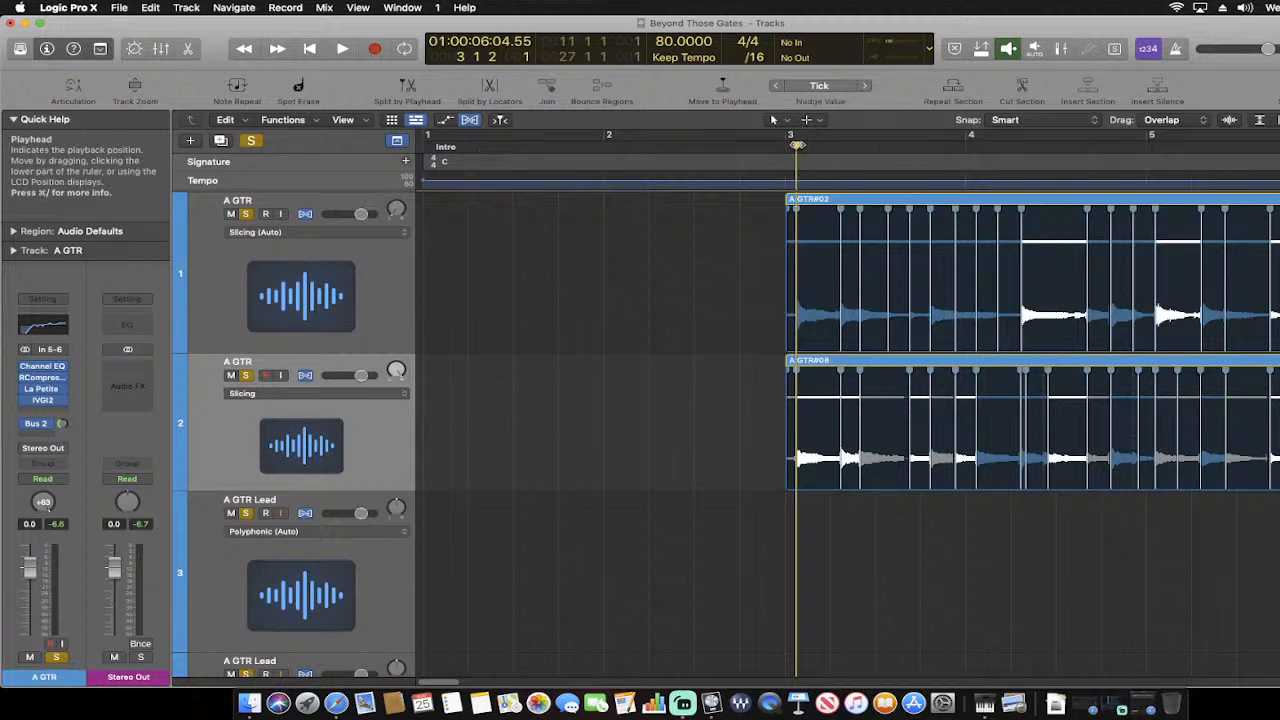
Play the edited opening of both guitars twice, starting shortly before bar 3 and stopping within bar 4
{"action": "left_click_drag", "start_coordinate": [796, 144], "coordinate": [776, 160]}
{"action": "key", "text": "space"}
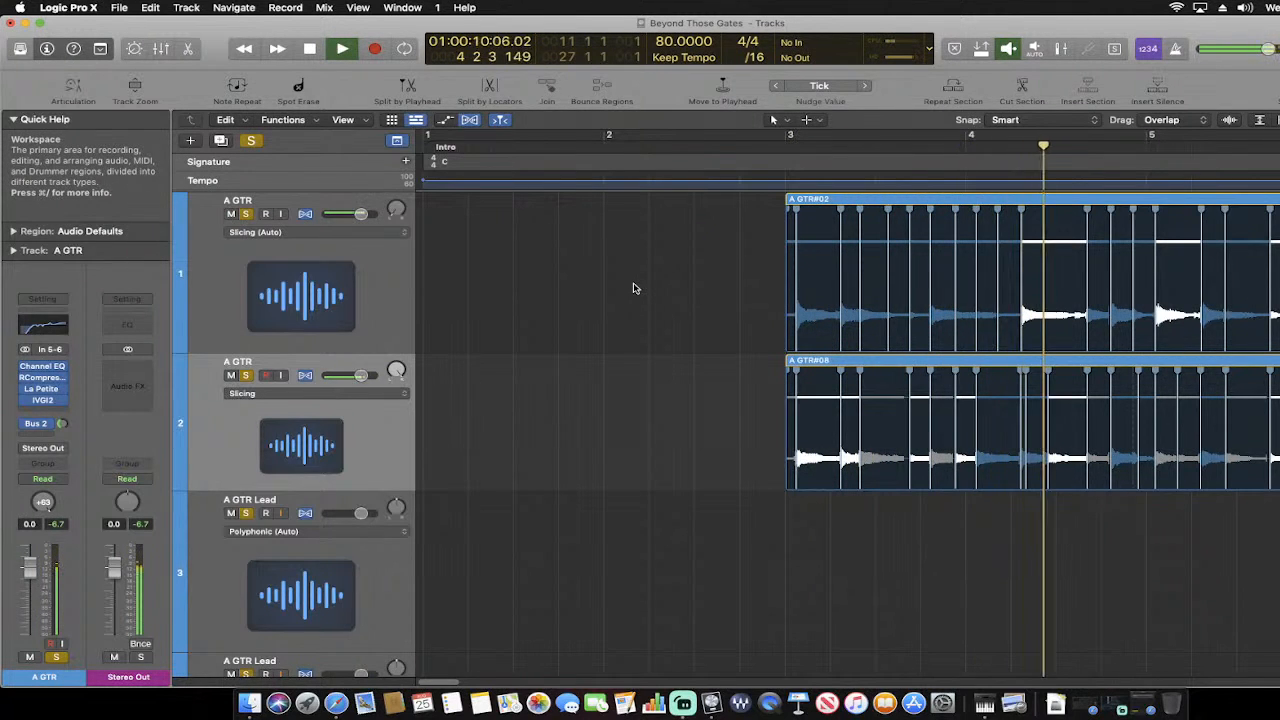
{"action": "key", "text": "space"}
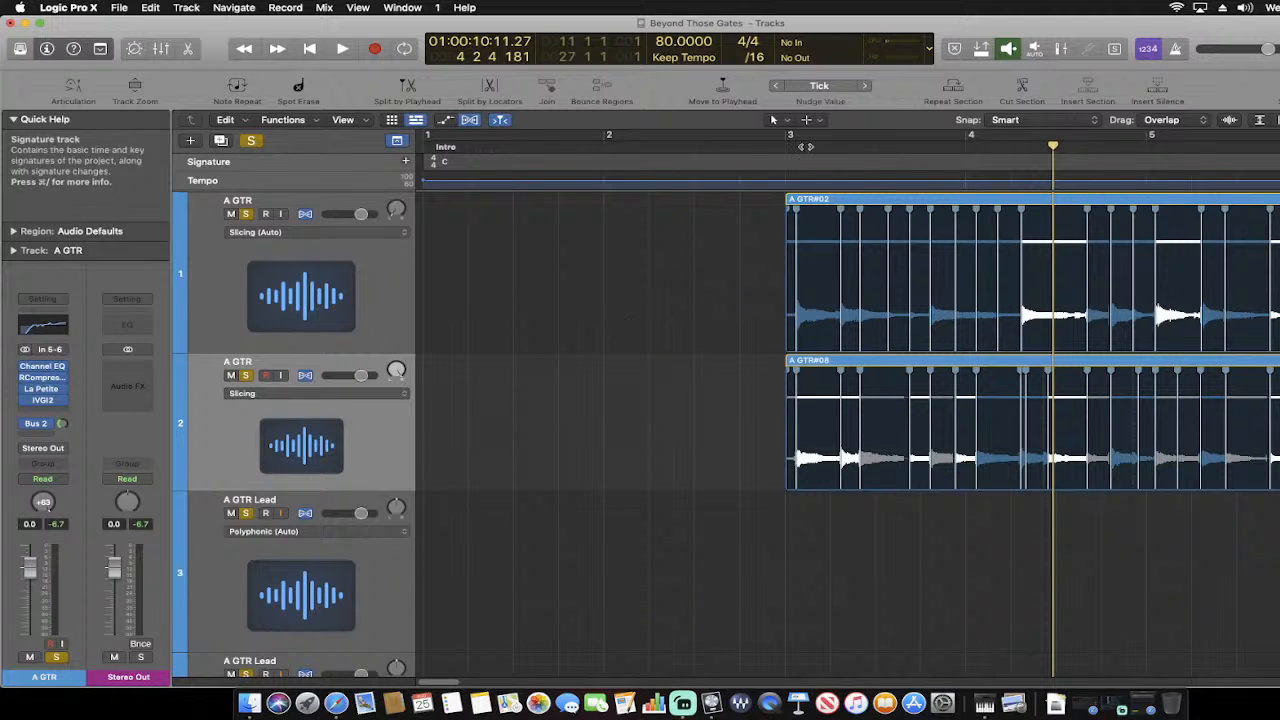
{"action": "left_click_drag", "start_coordinate": [1058, 147], "coordinate": [762, 147]}
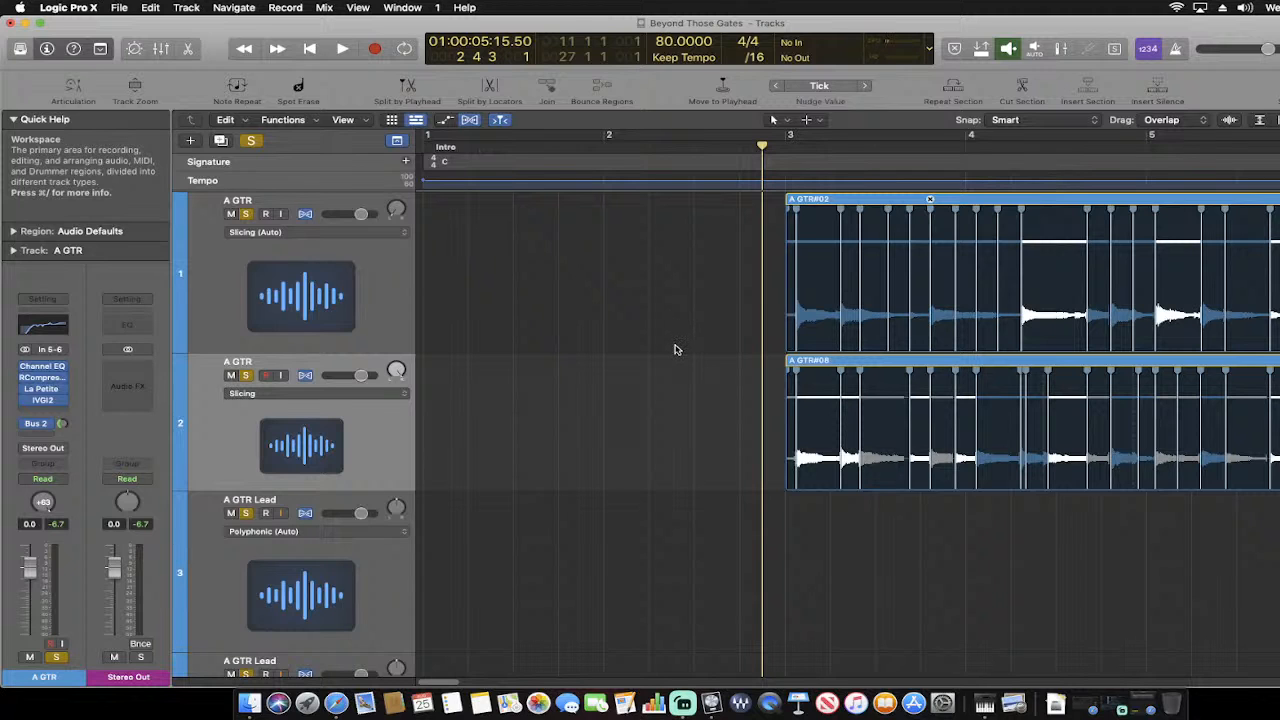
{"action": "key", "text": "space"}
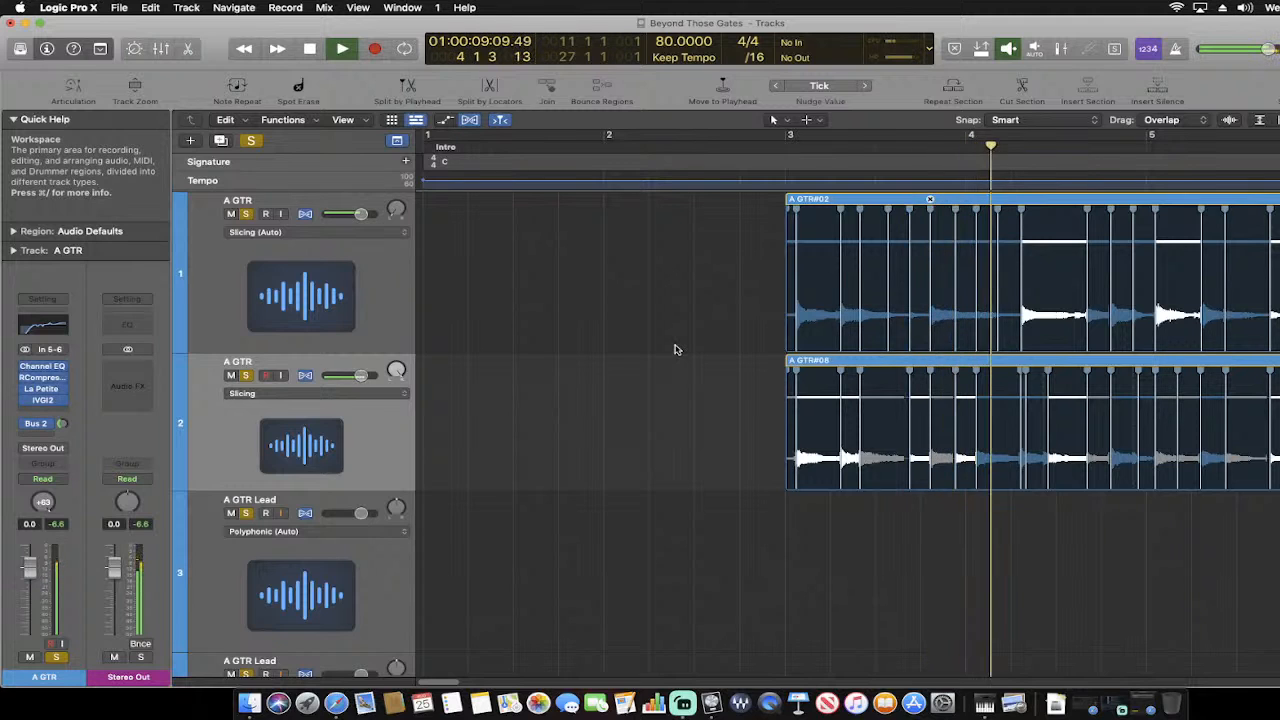
{"action": "key", "text": "space"}
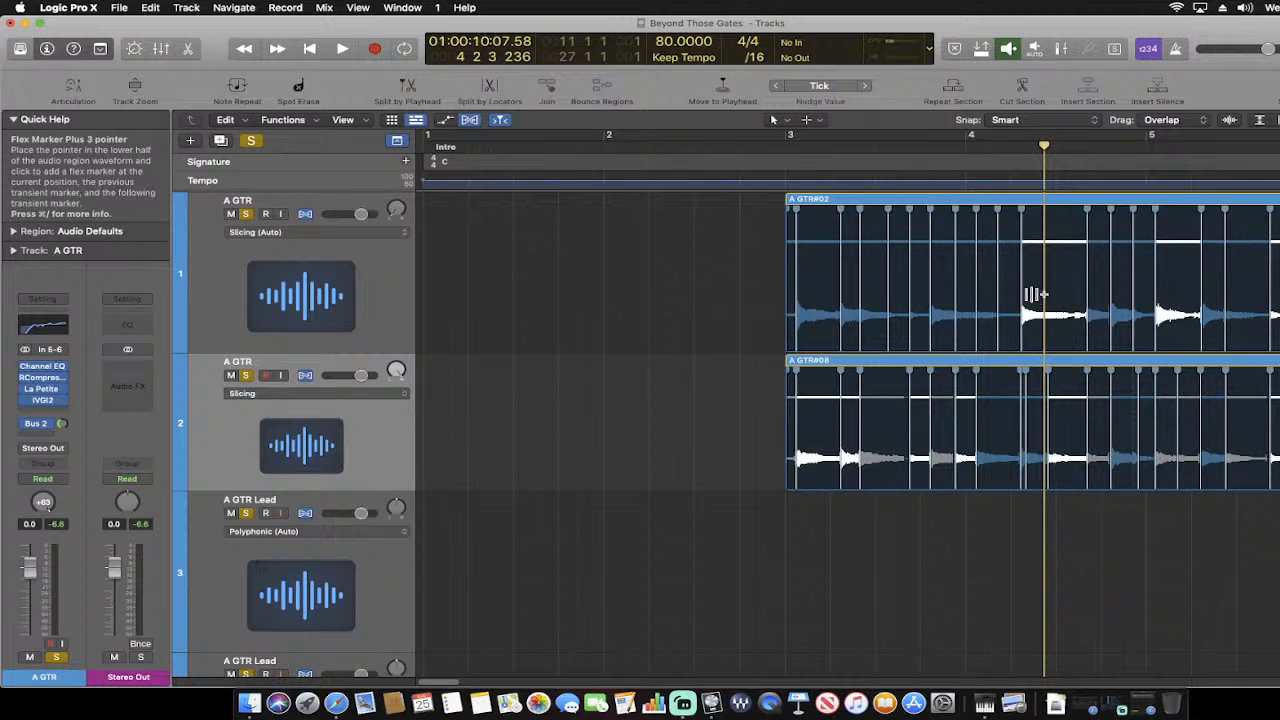
Turn off the Flex display and return the playhead to bar 3
{"action": "left_click", "coordinate": [478, 121]}
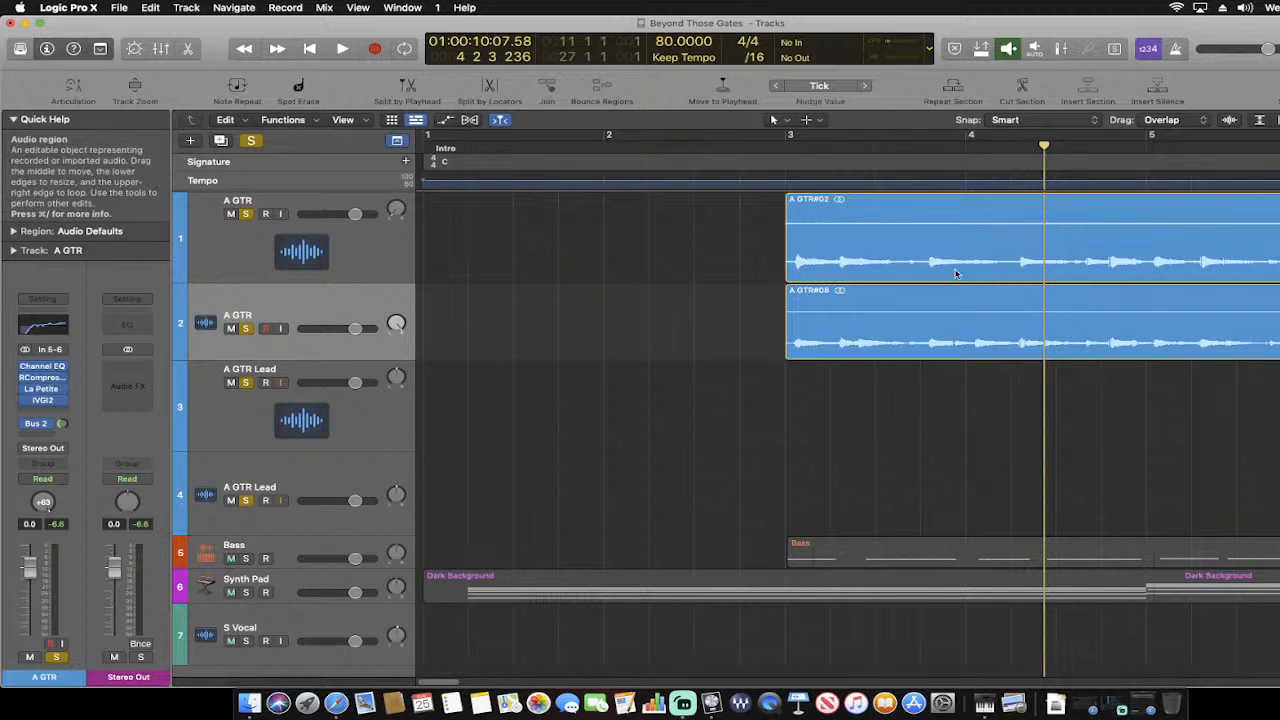
{"action": "left_click_drag", "start_coordinate": [1044, 147], "coordinate": [786, 174]}
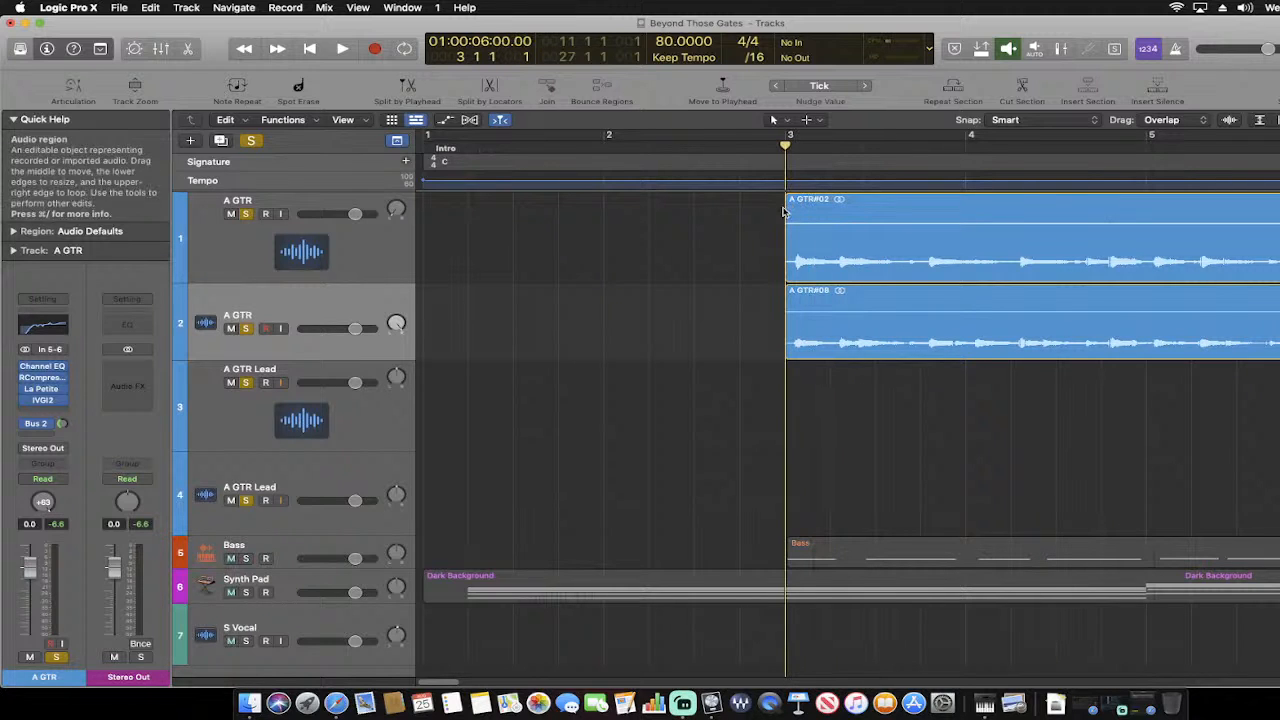
Enlarge the two A GTR tracks to matching heights so their waveforms can be compared
{"action": "left_click", "coordinate": [349, 266]}
{"action": "left_click_drag", "start_coordinate": [360, 285], "coordinate": [357, 366]}
{"action": "left_click", "coordinate": [365, 398]}
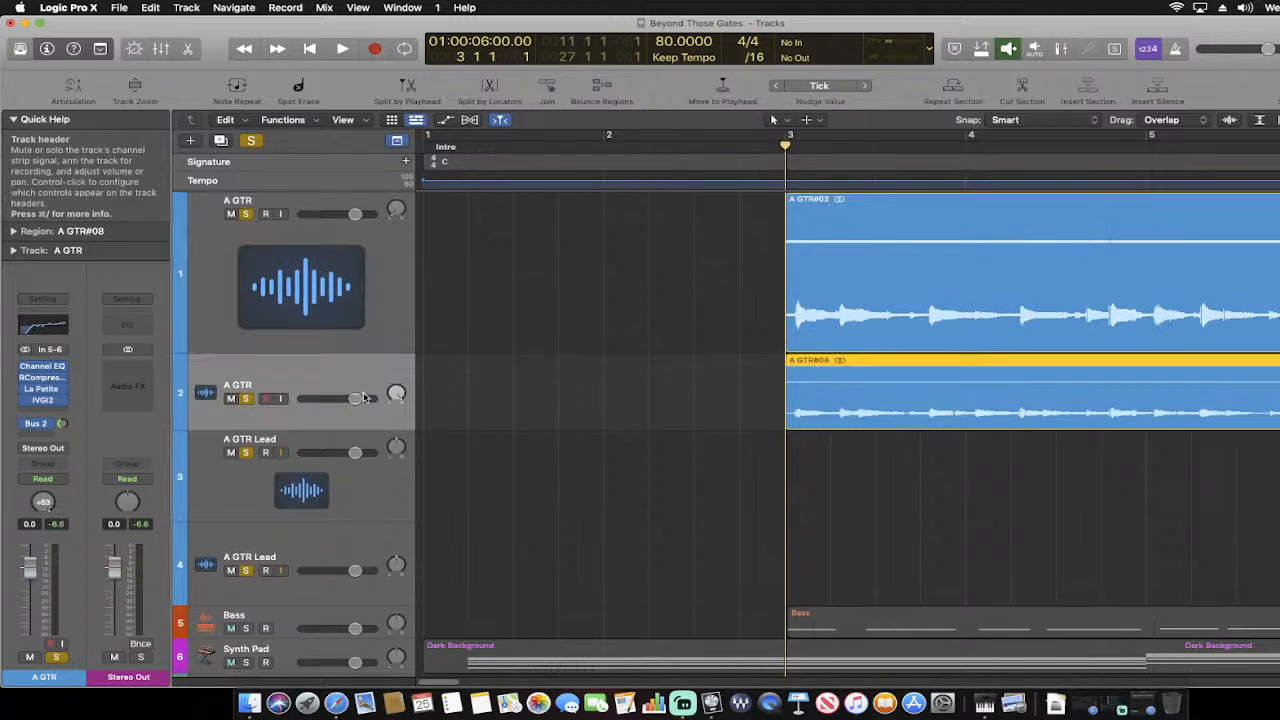
{"action": "left_click_drag", "start_coordinate": [370, 430], "coordinate": [368, 518]}
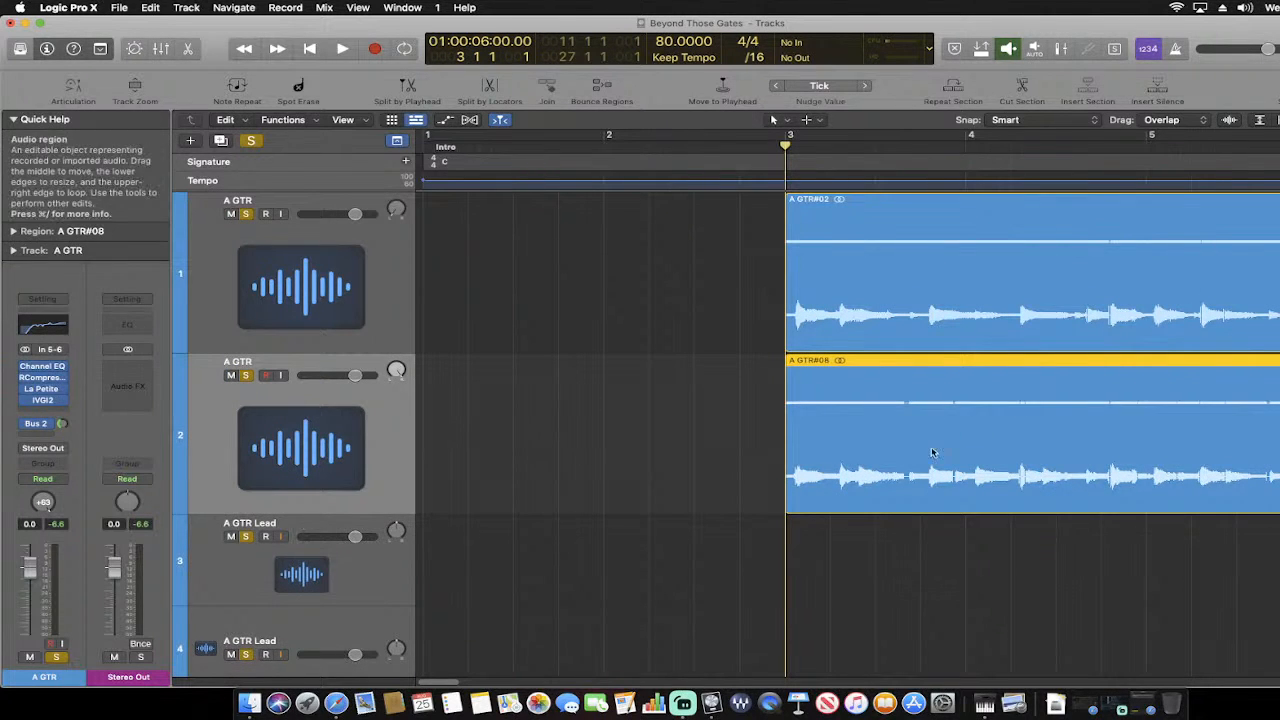
Examine both A GTR waveforms at a wider scale, from the Intro through Verse 1 and Chorus 1
{"action": "left_click_drag", "start_coordinate": [438, 684], "coordinate": [452, 686]}
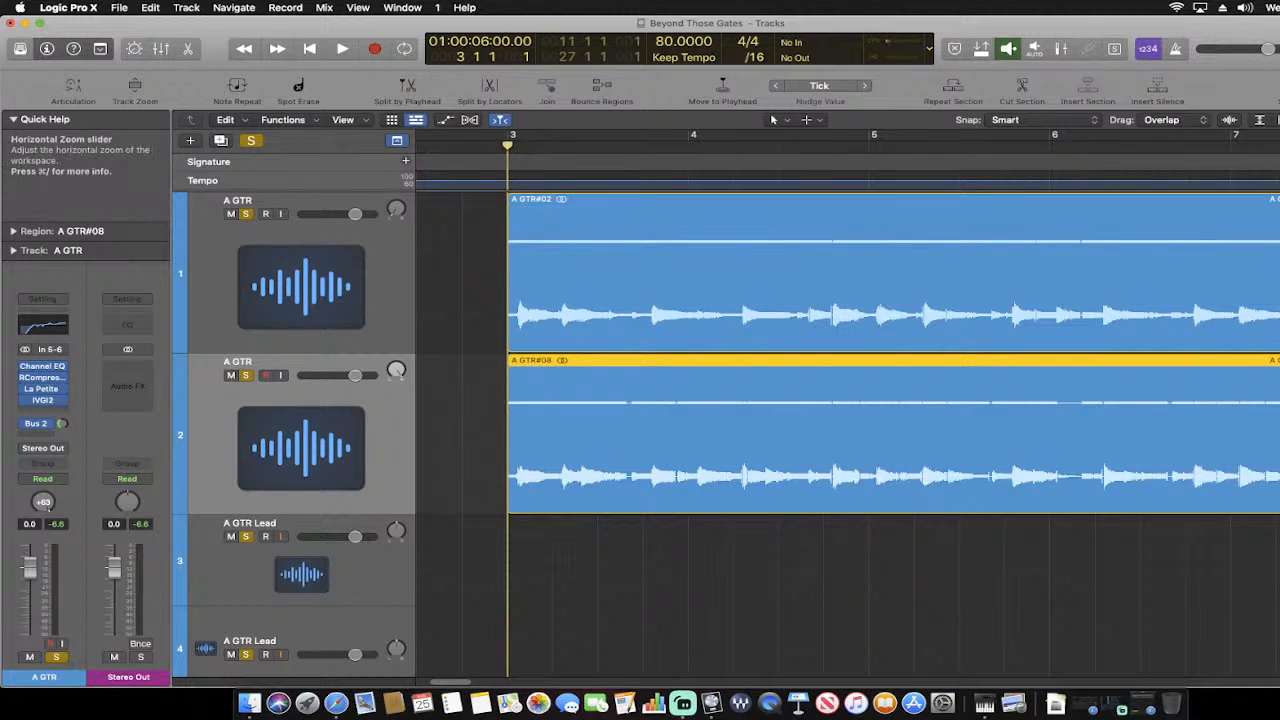
{"action": "key", "text": "super+Left"}
{"action": "key", "text": "super+Left"}
{"action": "key", "text": "super+Left"}
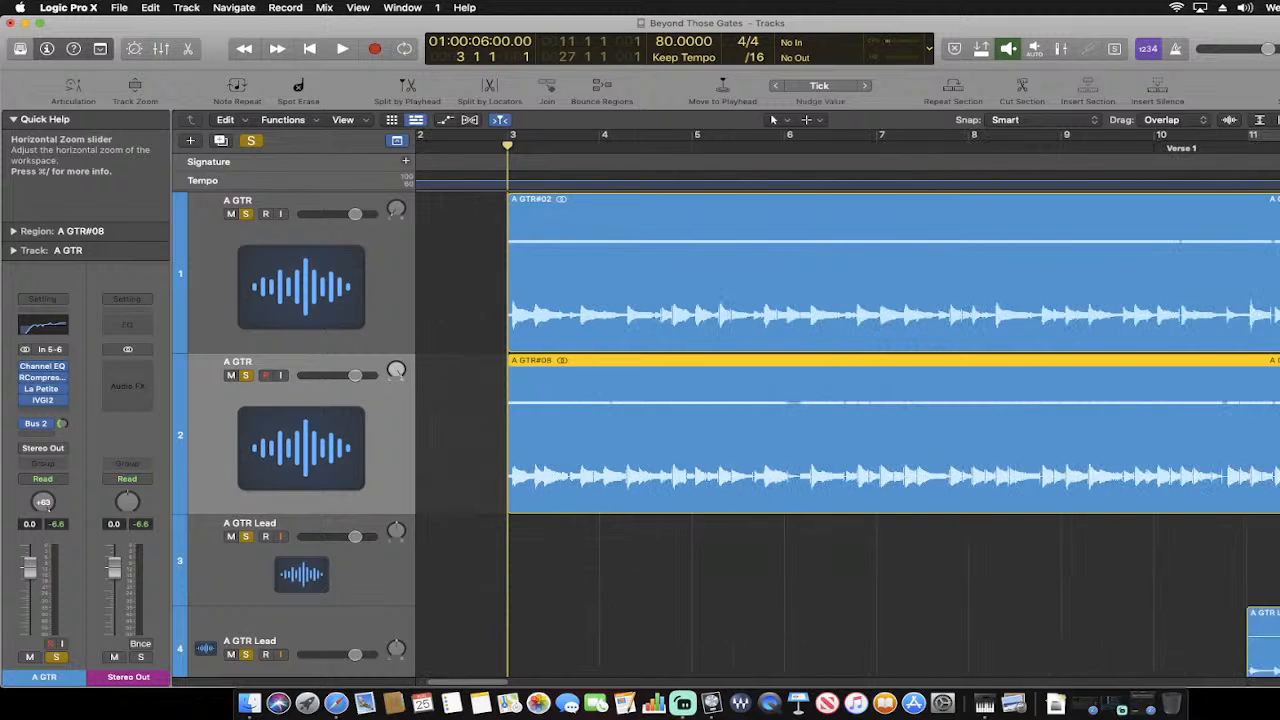
{"action": "key", "text": "super+Left"}
{"action": "key", "text": "super+Left"}
{"action": "key", "text": "super+Left"}
{"action": "key", "text": "super+Left"}
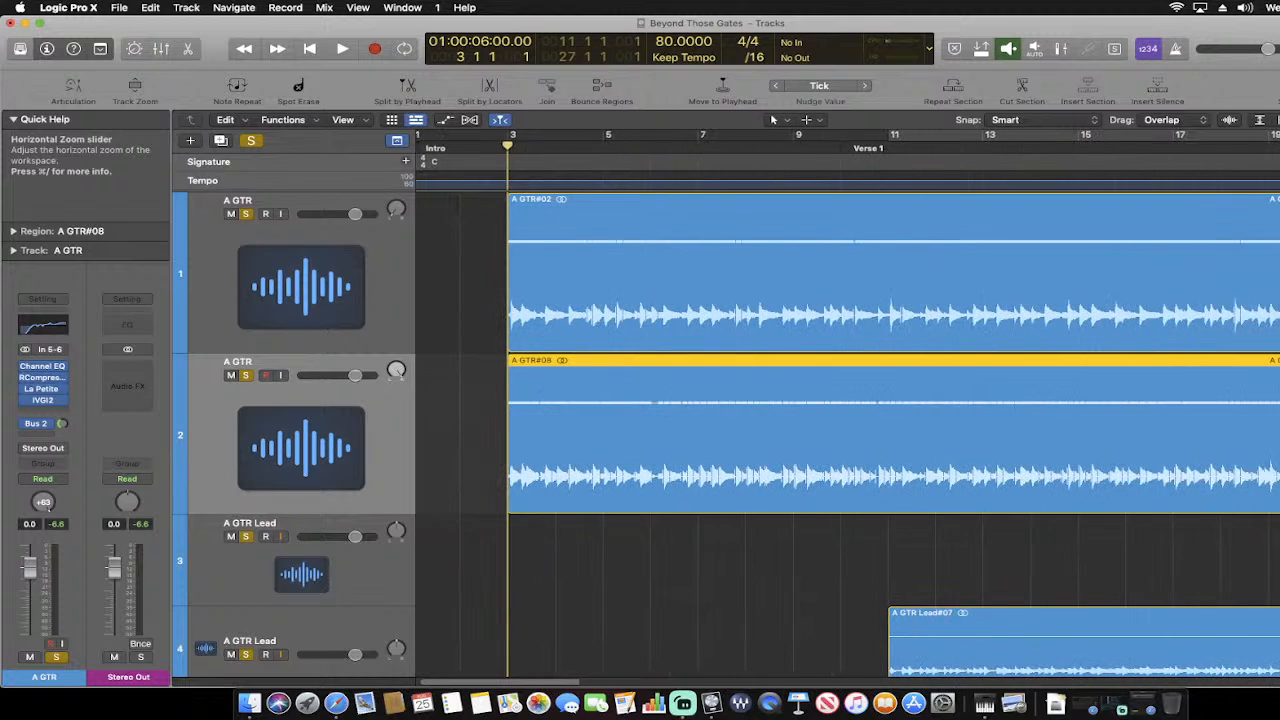
{"action": "key", "text": "super+Left"}
{"action": "key", "text": "super+Left"}
{"action": "key", "text": "super+Left"}
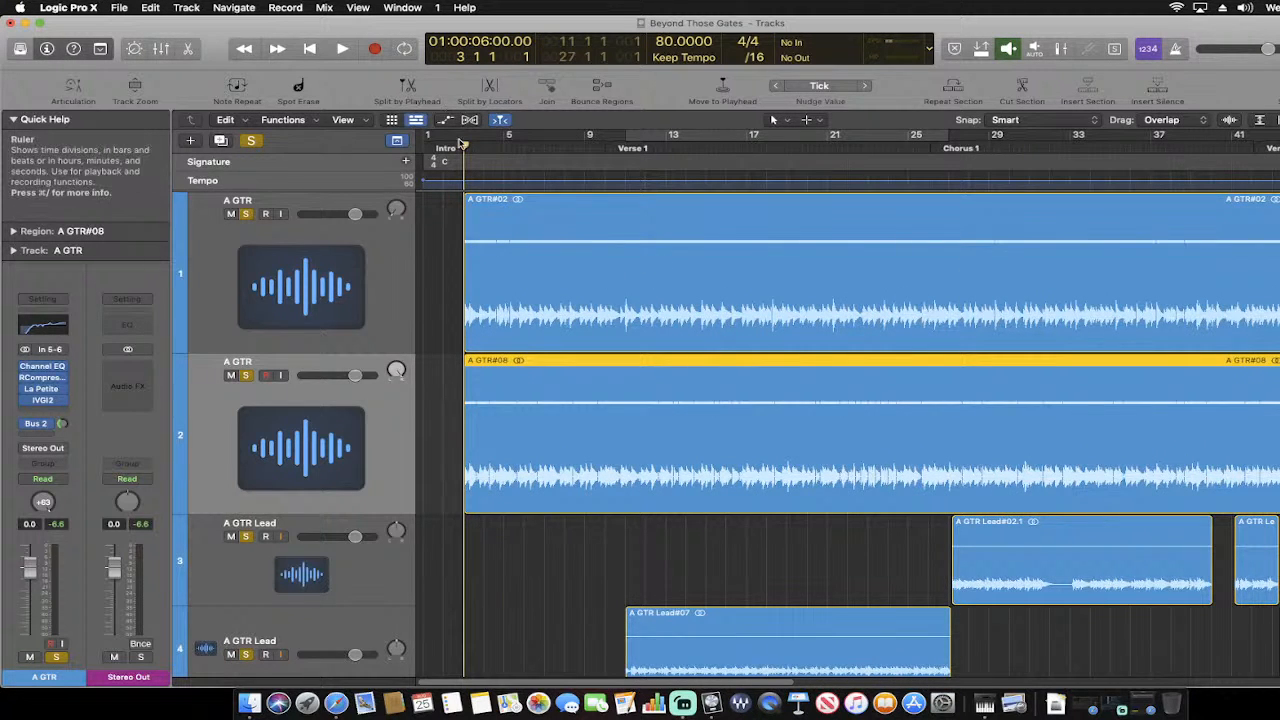
Place the playhead at bar 26, just before Chorus 1, and play the guitars into bar 35
{"action": "left_click_drag", "start_coordinate": [464, 147], "coordinate": [955, 261]}
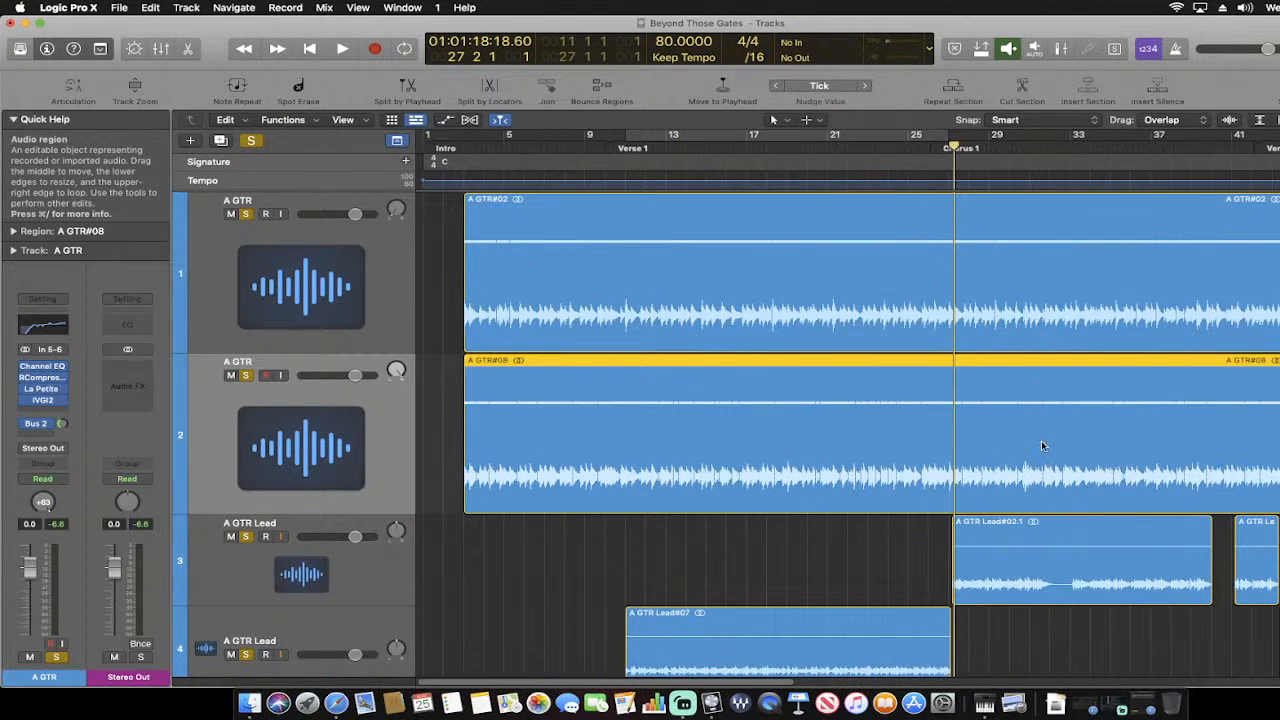
{"action": "left_click_drag", "start_coordinate": [955, 143], "coordinate": [928, 160]}
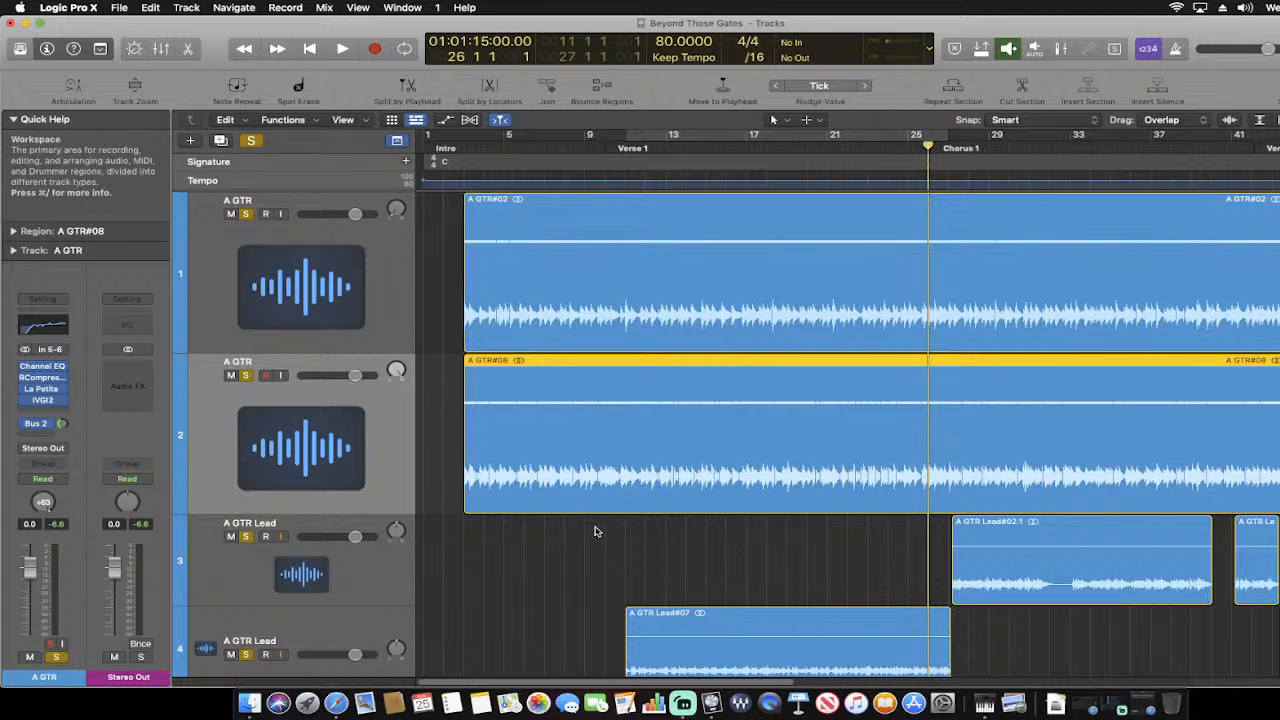
{"action": "key", "text": "space"}
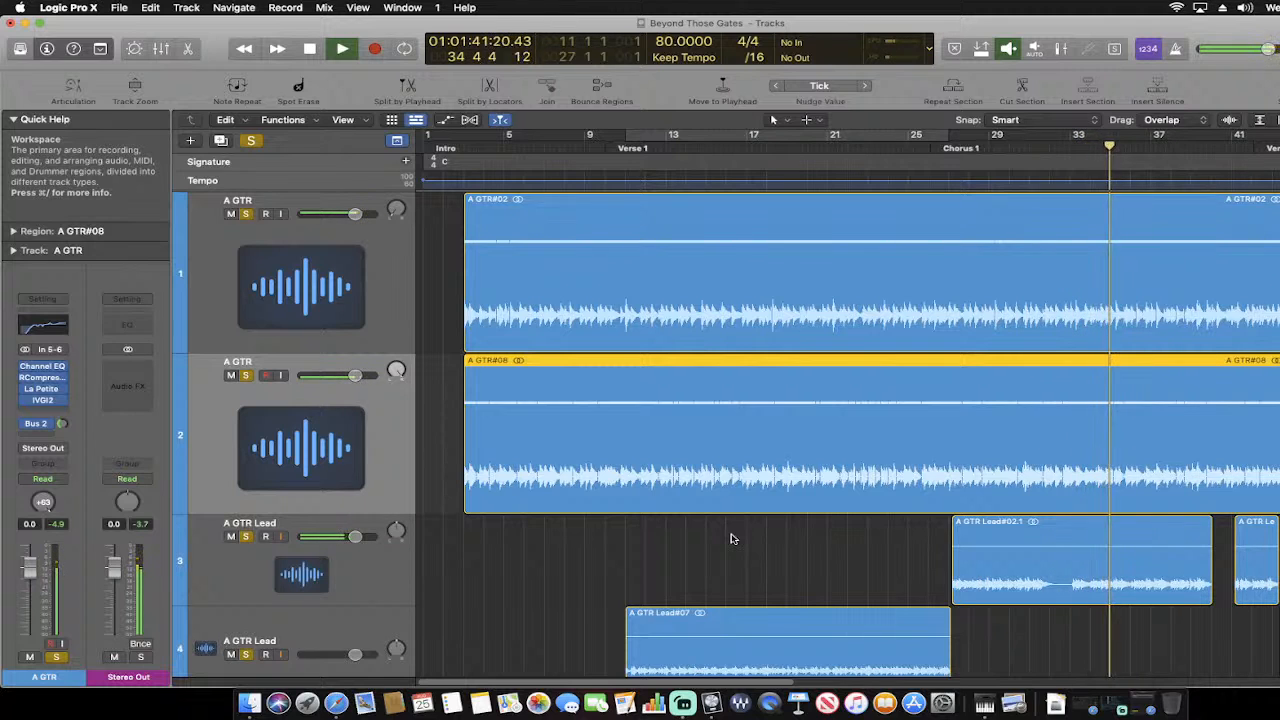
{"action": "key", "text": "space"}
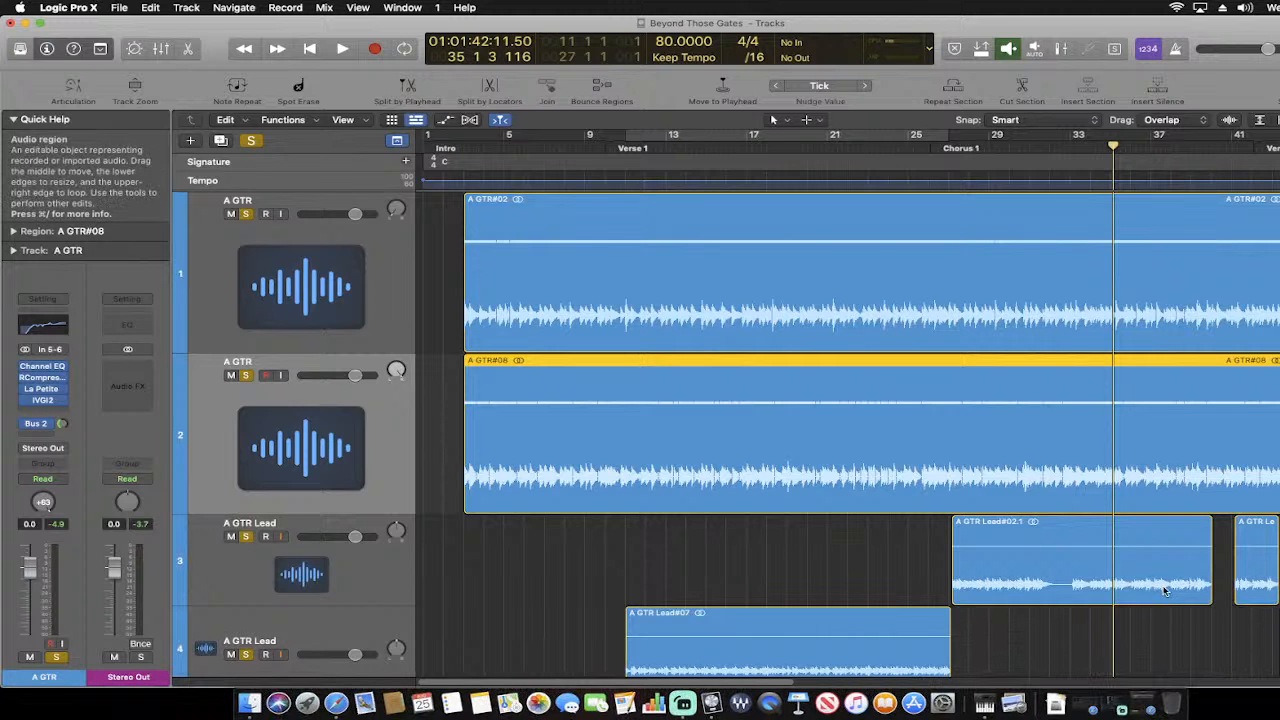
Check the YouTube live chat in Safari for messages, minimize it, and bring it up again after deselecting the A GTR#08 region
{"action": "left_click", "coordinate": [1145, 697]}
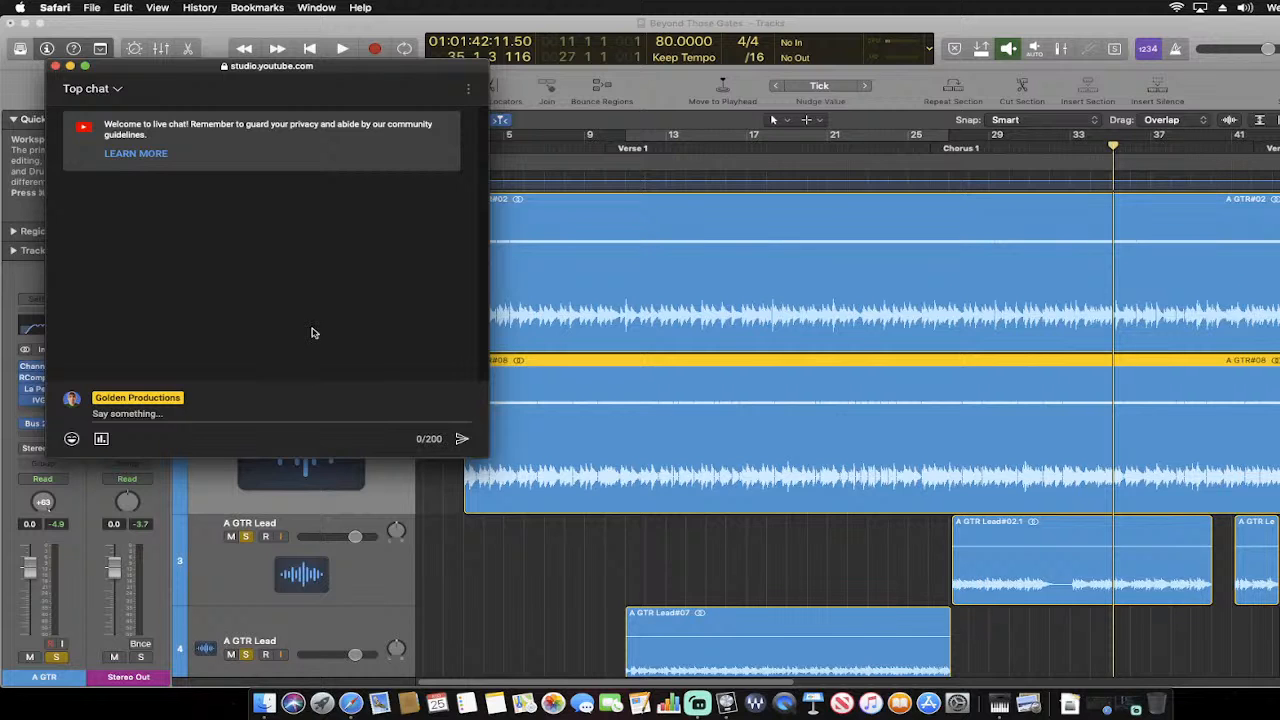
{"action": "left_click", "coordinate": [70, 67]}
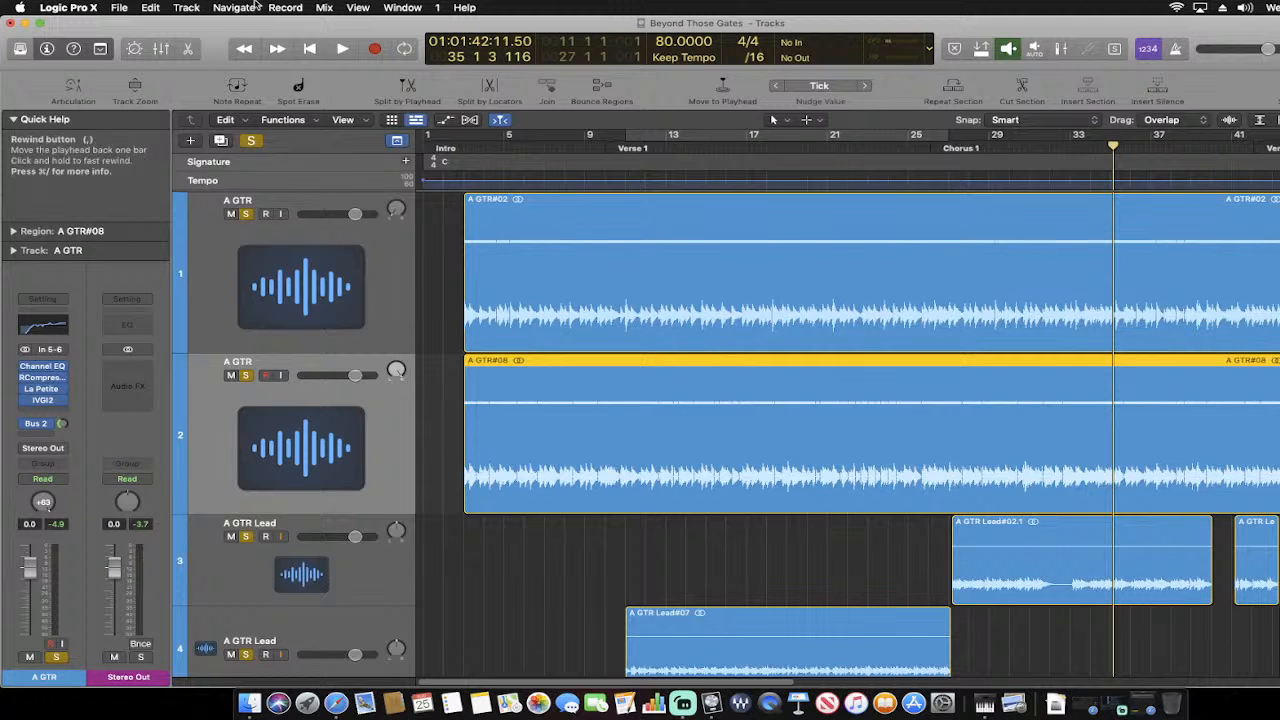
{"action": "left_click", "coordinate": [833, 533]}
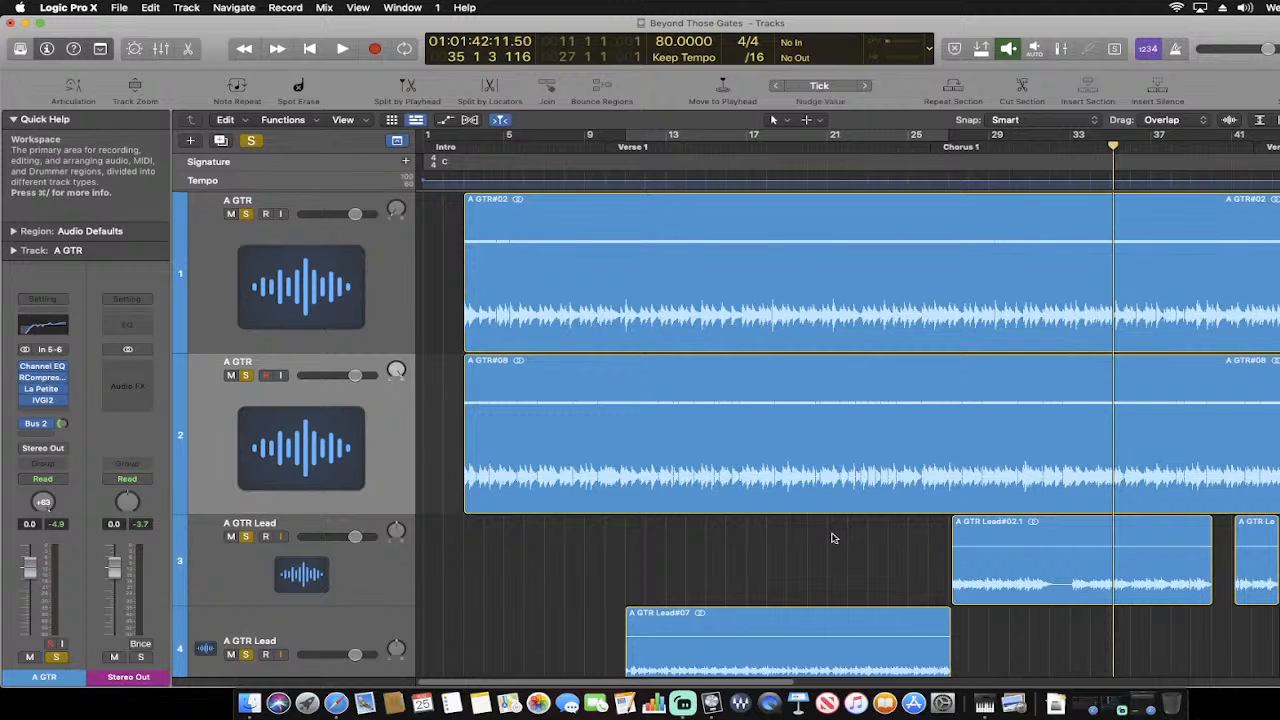
{"action": "left_click", "coordinate": [1137, 697]}
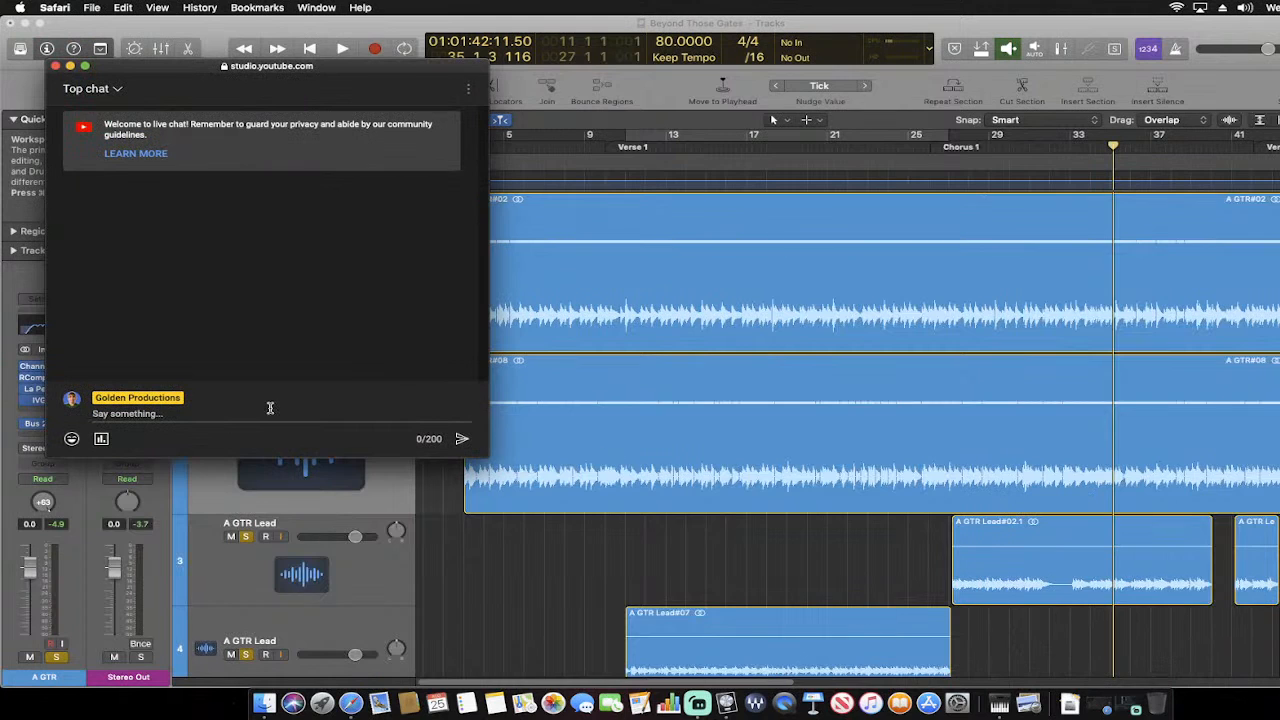